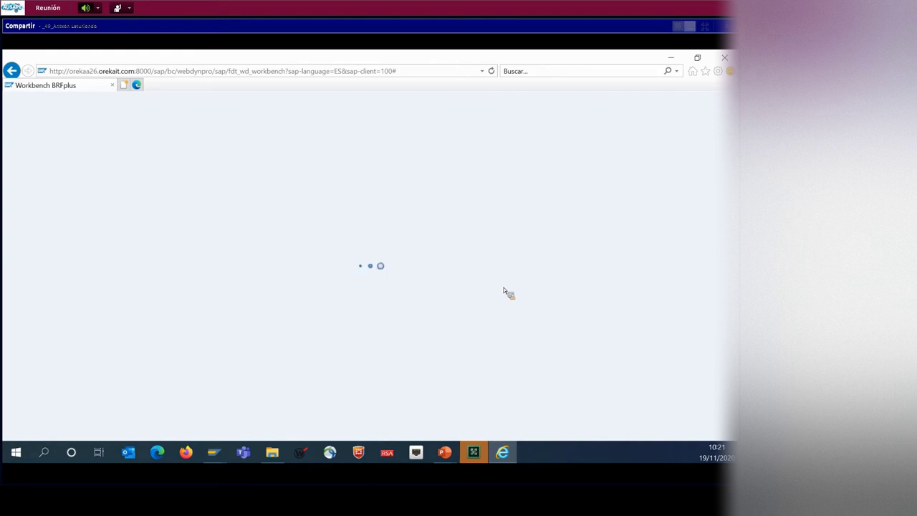
# Step: Switch to PowerPoint, present the "Cumplimientos de las POBs" slide full screen, and end the slide show
pyautogui.hotkey('alt', 'Tab')
pyautogui.hotkey('shift', 'F5')
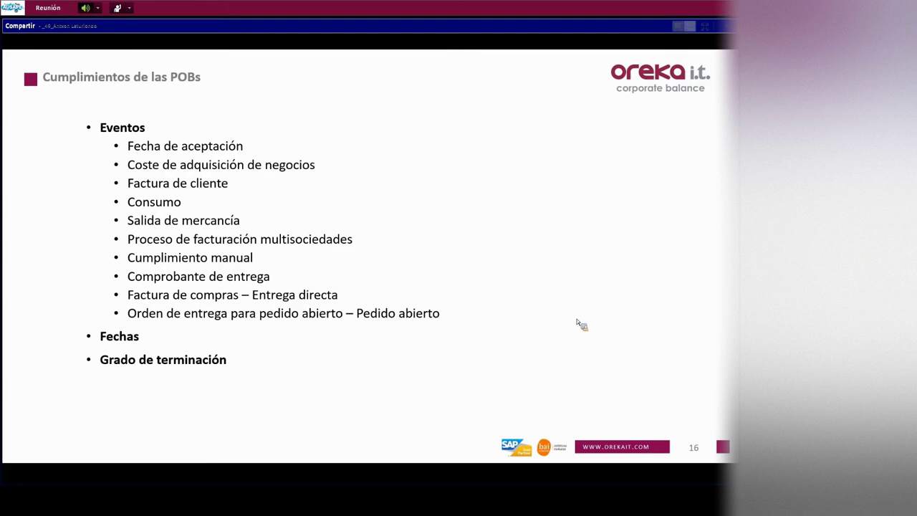
pyautogui.press('Escape')
# Step: Switch to the BRFplus workbench and open the Process POB rule set of the Process SD for RA application
pyautogui.click(504, 454)
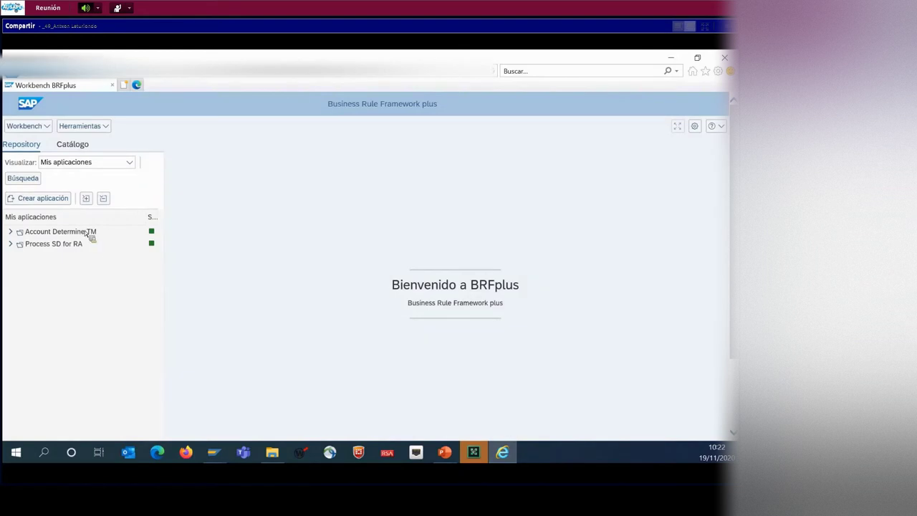
pyautogui.click(32, 246)
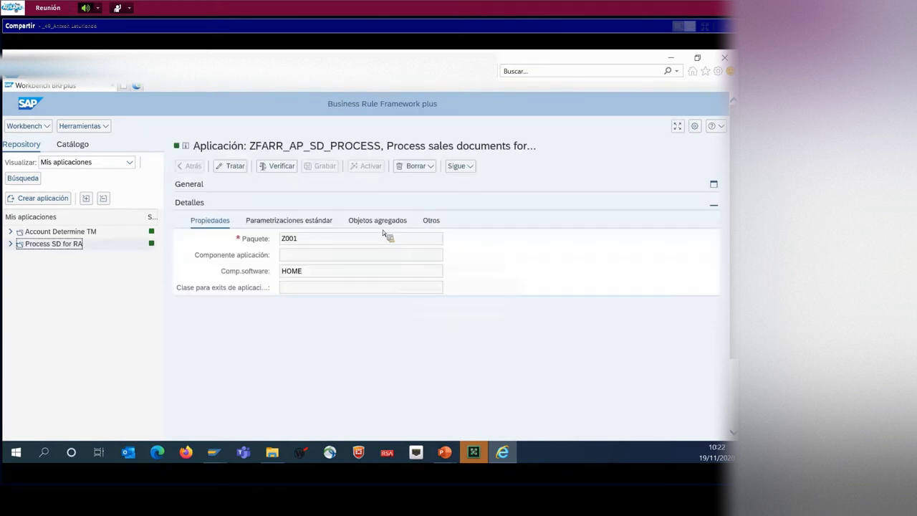
pyautogui.click(11, 245)
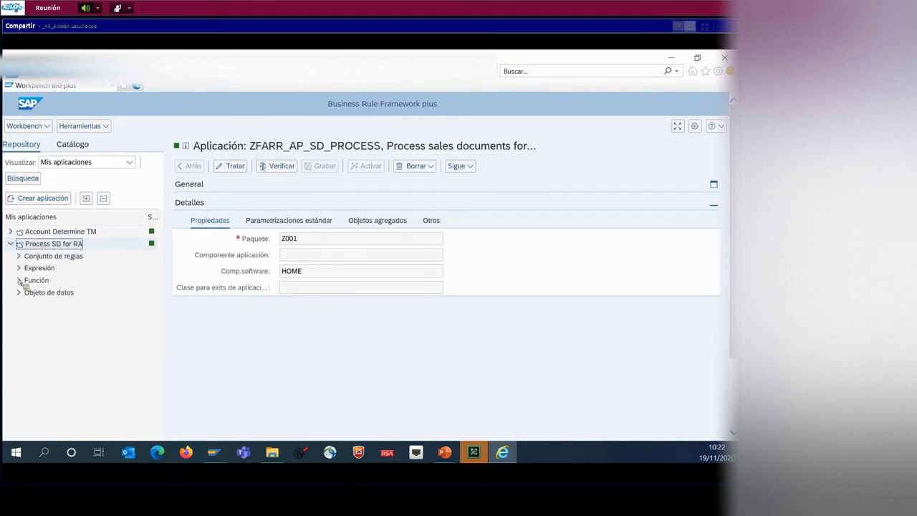
pyautogui.click(18, 256)
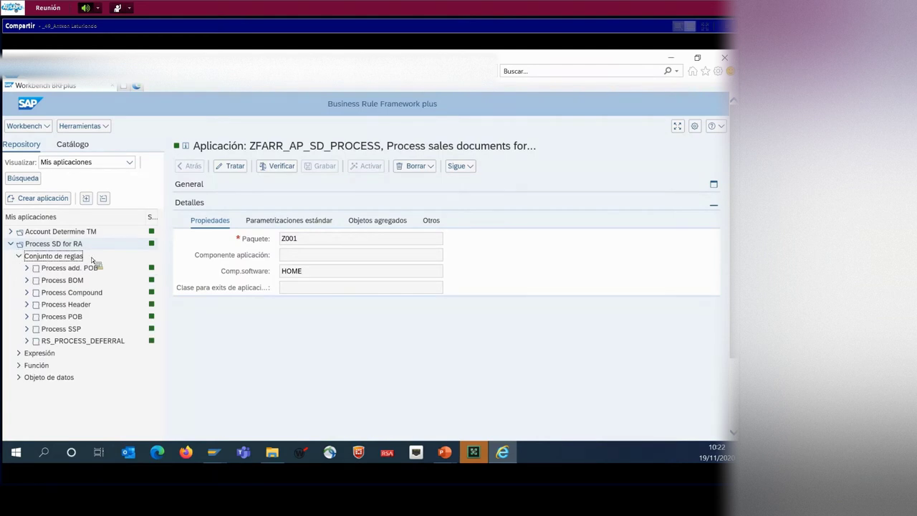
pyautogui.click(77, 317)
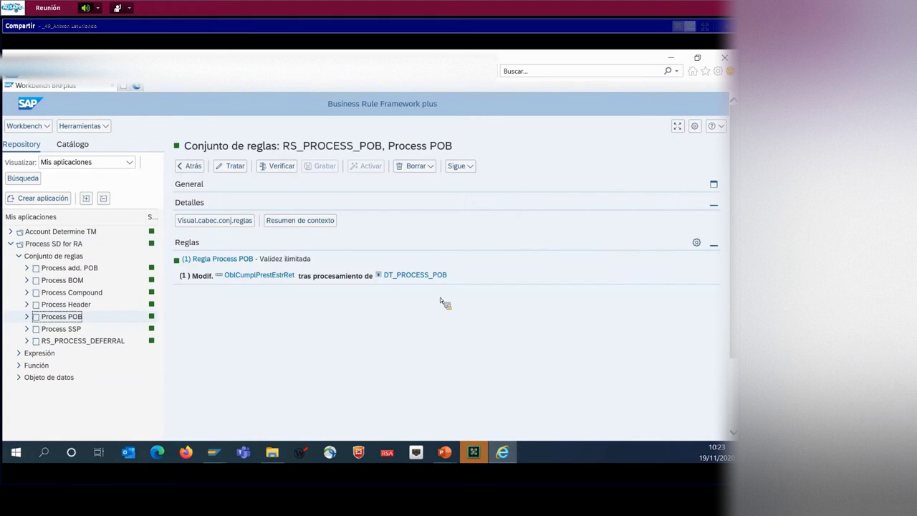
# Step: Open the DT_PROCESS_POB decision table from the Process POB rule and put it in edit mode
pyautogui.click(415, 277)
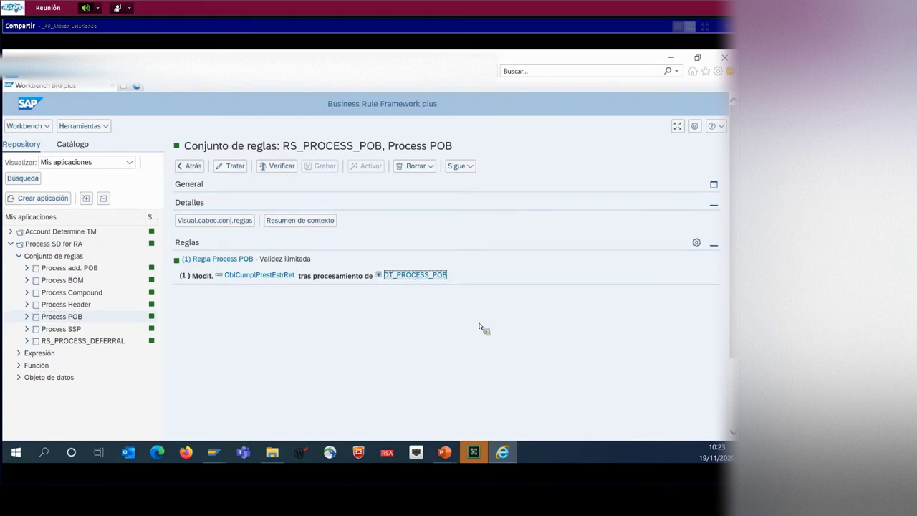
pyautogui.click(412, 278)
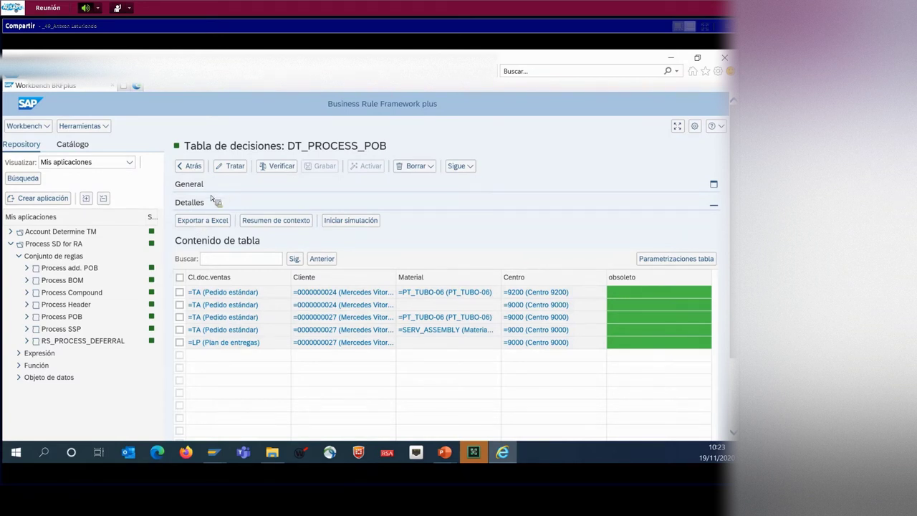
pyautogui.click(229, 165)
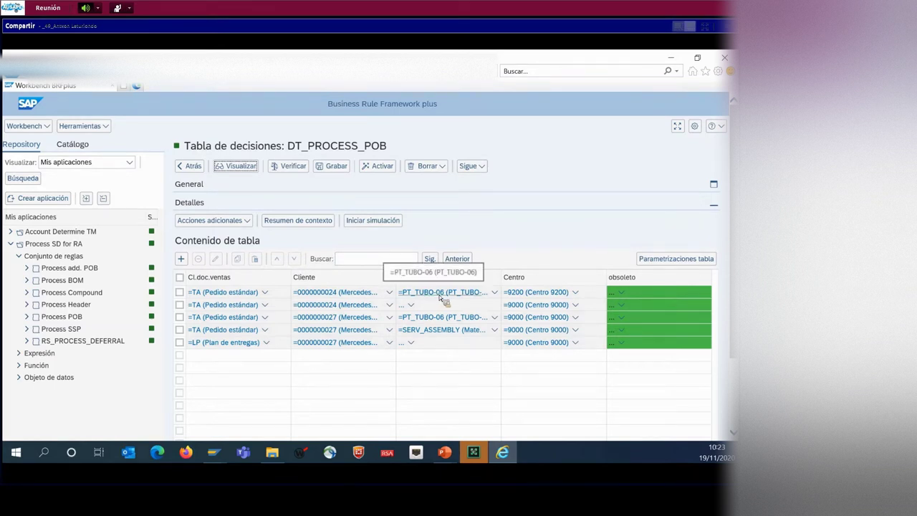
# Step: Examine the conditions and result values of the TA row for material PT_TUBO-06 and centre 9200, and close the row editor
pyautogui.click(179, 292)
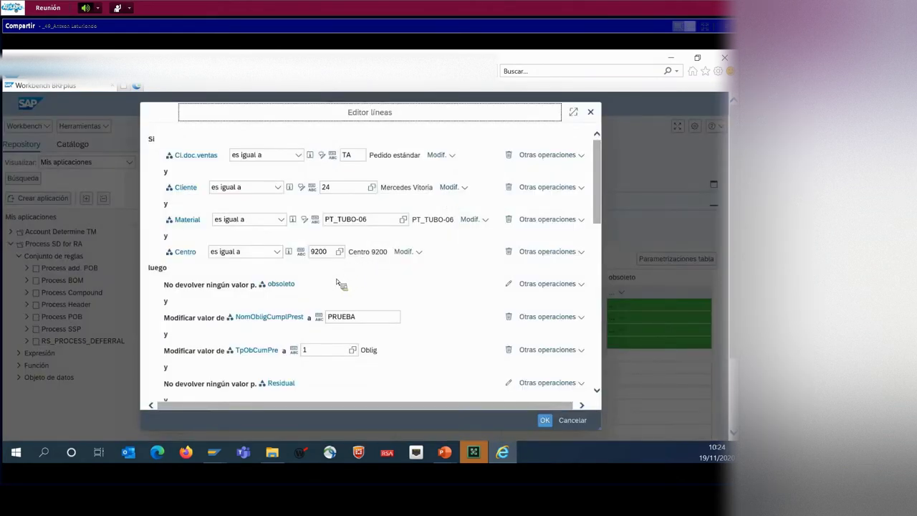
pyautogui.scroll(-1, 340, 280)
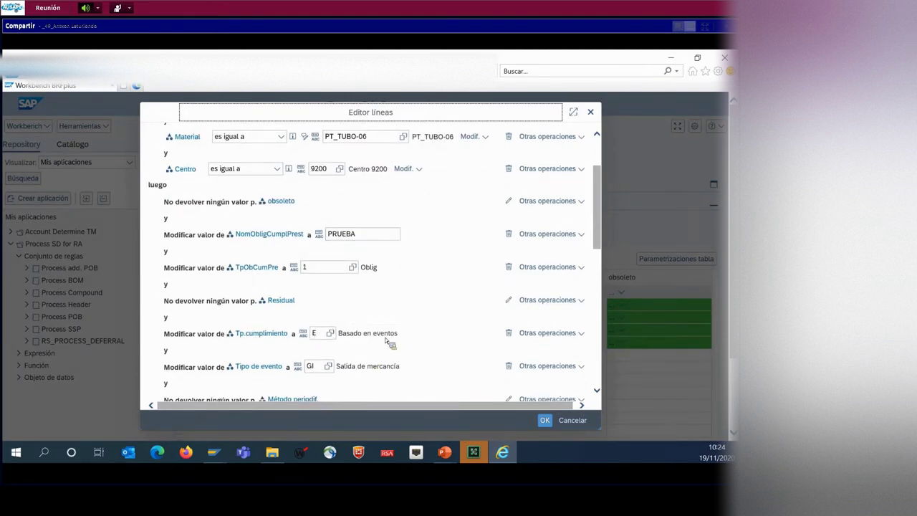
pyautogui.scroll(2, 432, 206)
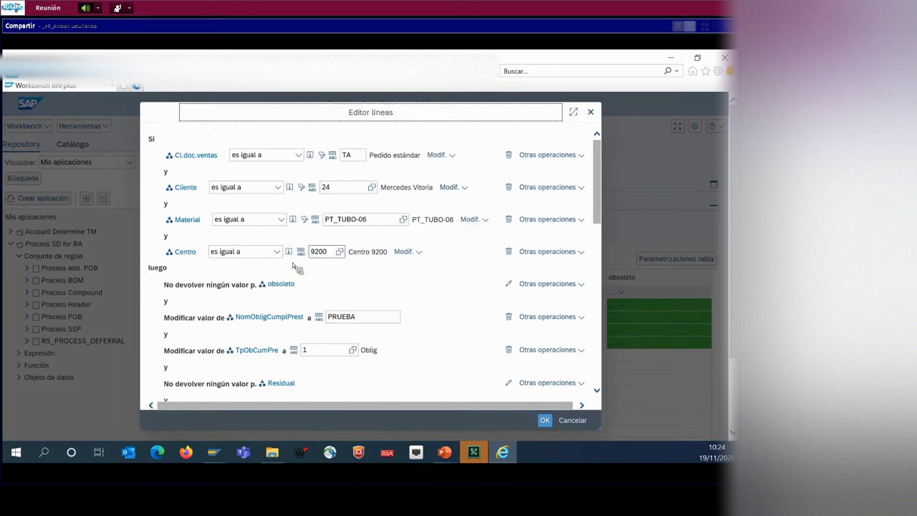
pyautogui.scroll(-1, 268, 261)
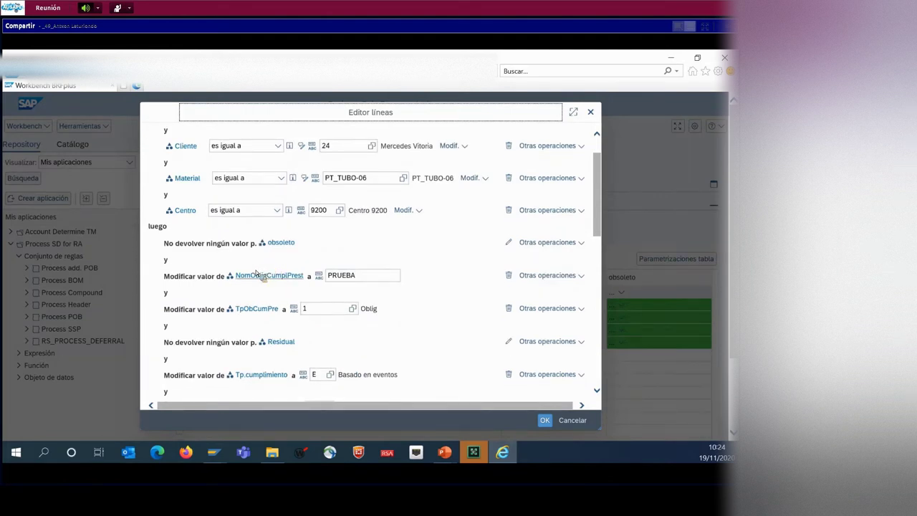
pyautogui.scroll(-2, 329, 269)
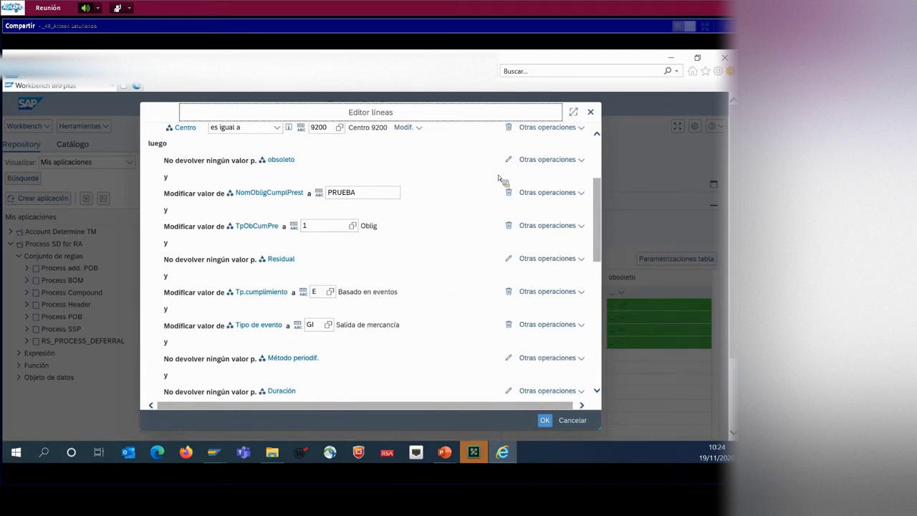
pyautogui.click(589, 113)
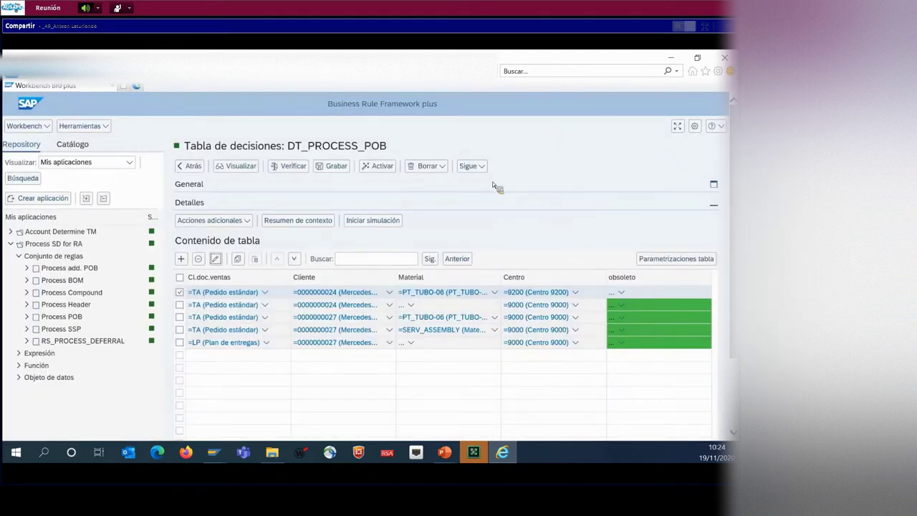
# Step: Examine the conditions, obligation type and event type of the LP (Plan de entregas) row in the row editor, and cancel it
pyautogui.click(180, 342)
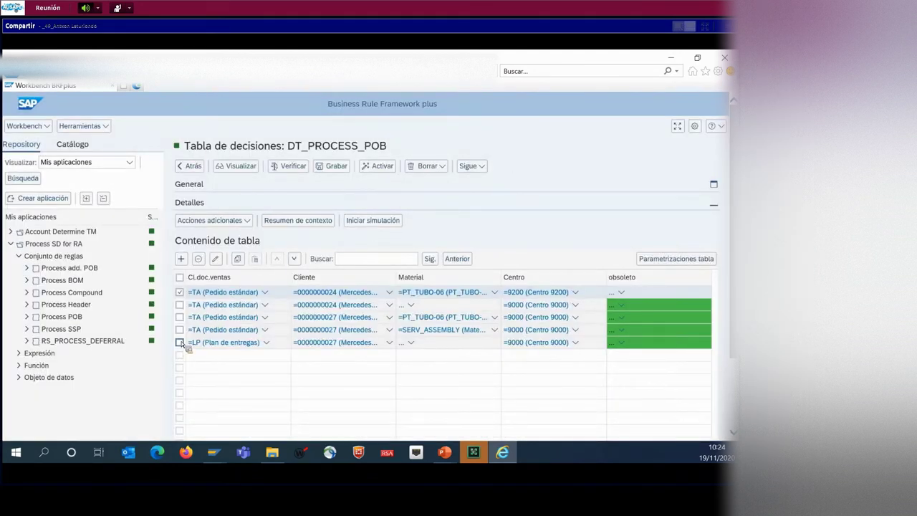
pyautogui.click(194, 293)
pyautogui.click(215, 259)
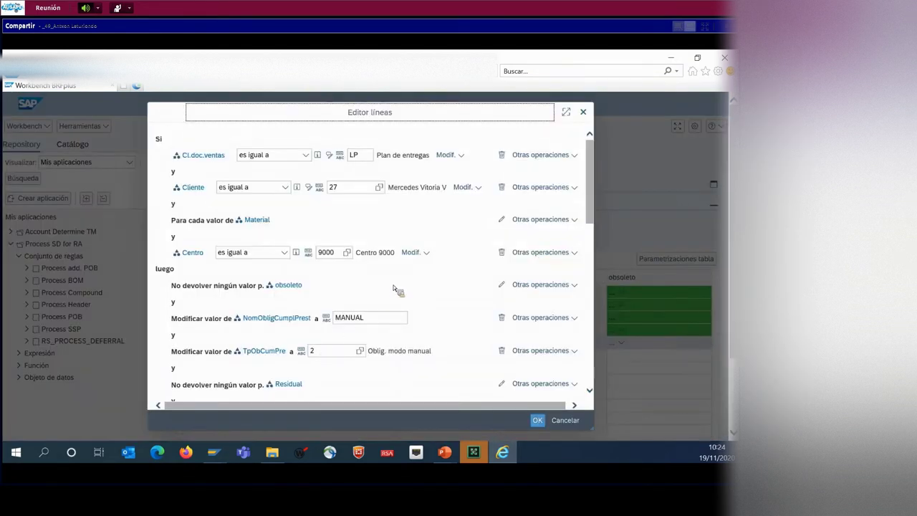
pyautogui.scroll(-2, 395, 285)
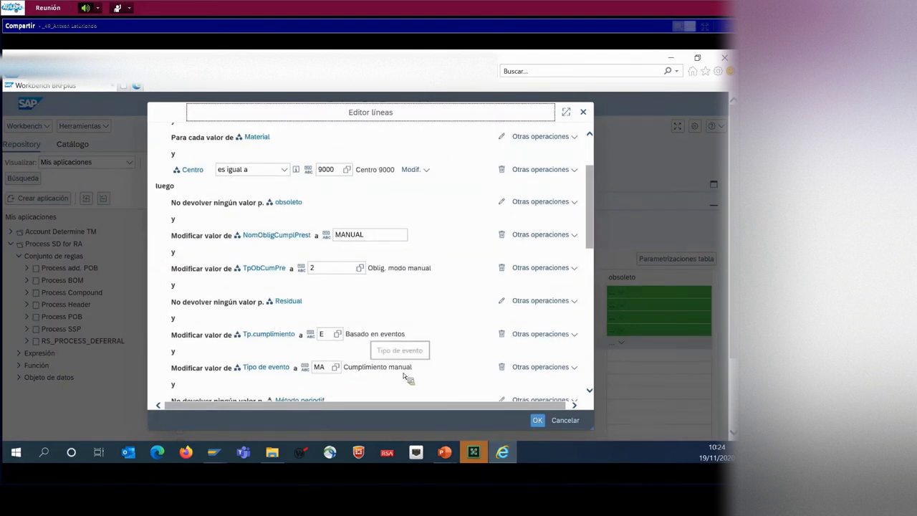
pyautogui.scroll(3, 407, 373)
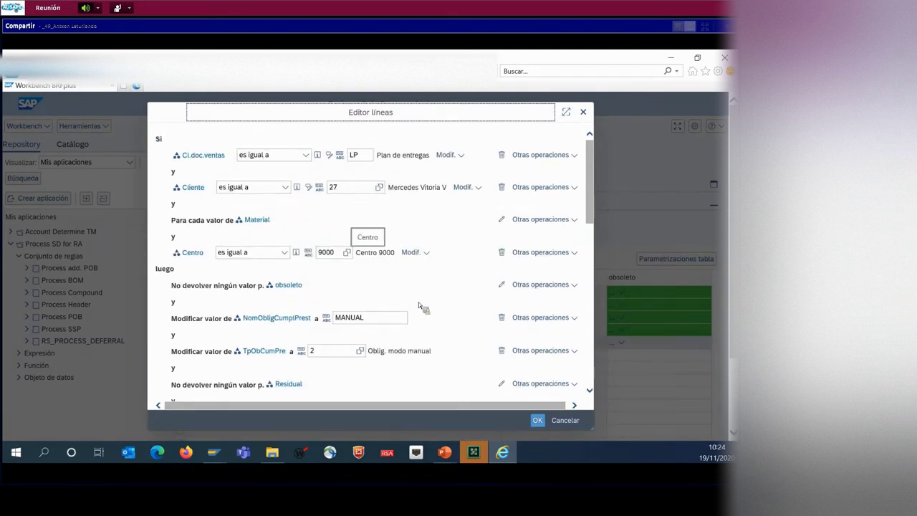
pyautogui.scroll(-2, 409, 291)
pyautogui.scroll(-1, 407, 291)
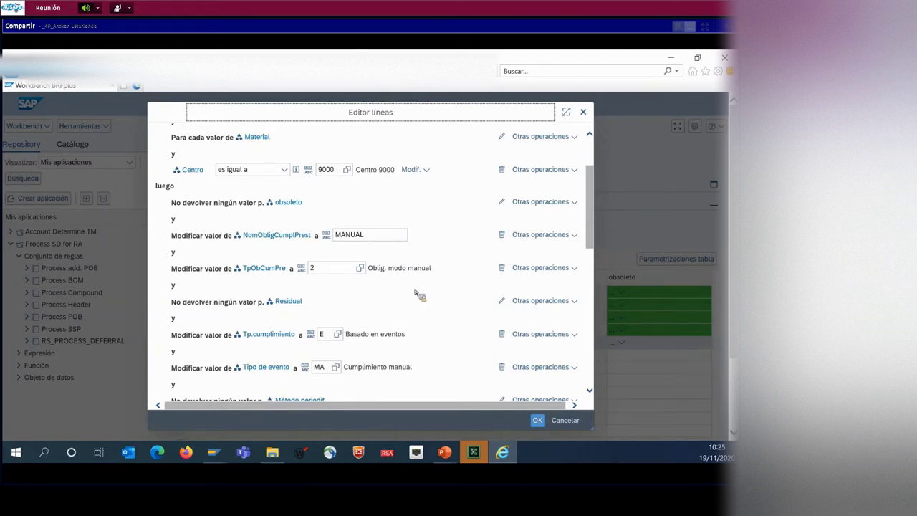
pyautogui.click(565, 421)
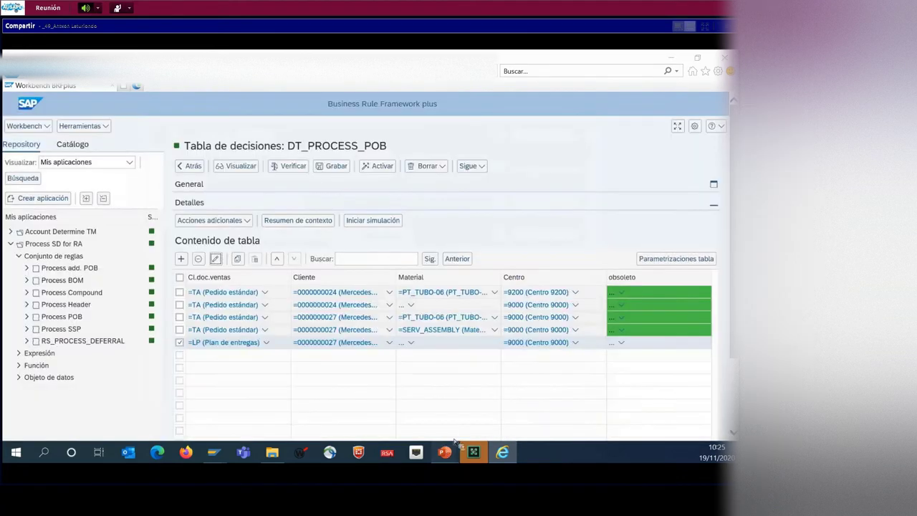
# Step: Switch to PowerPoint, start the slide show from slide 16 and advance to the "¿Por qué SAP RAR?" slide
pyautogui.moveTo(451, 448)
pyautogui.click(486, 409)
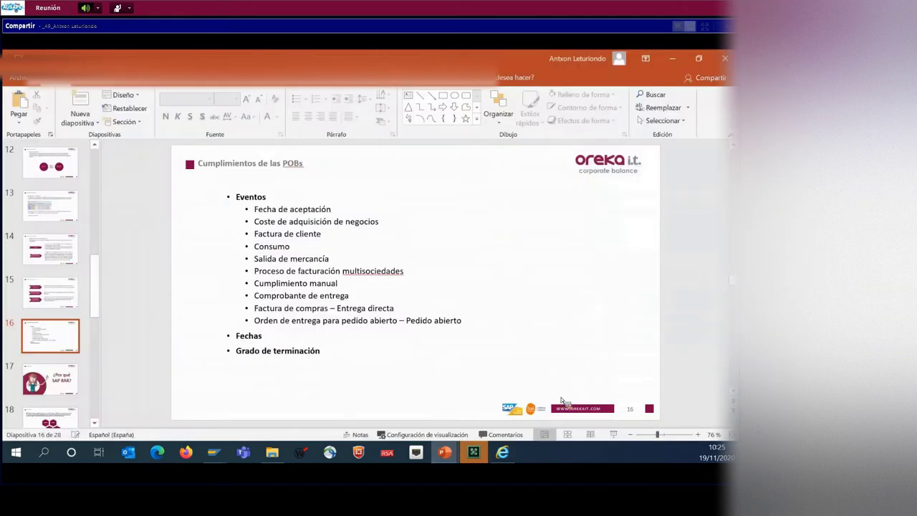
pyautogui.click(623, 432)
pyautogui.click(623, 428)
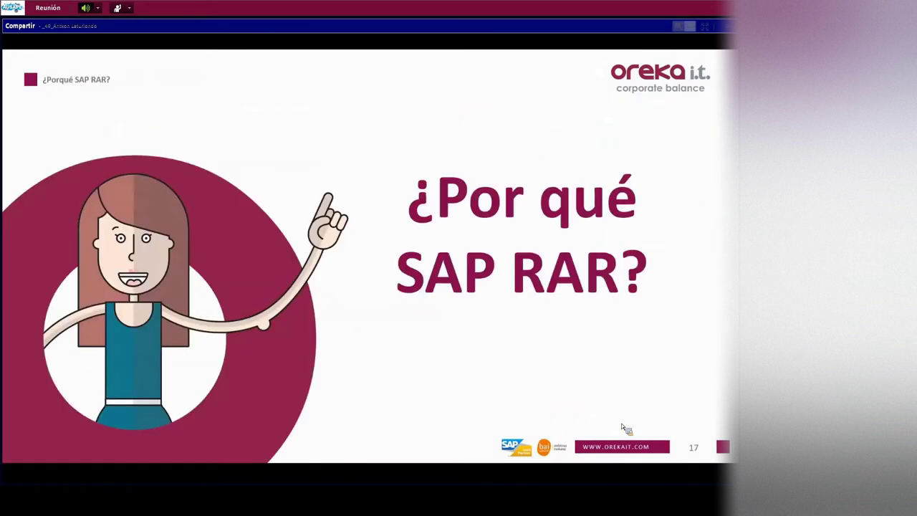
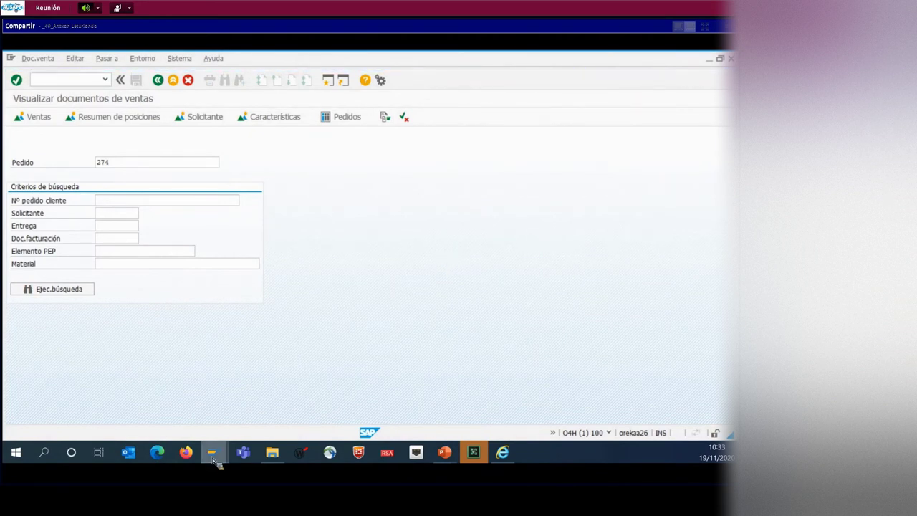
# Step: Switch to the SAP item analysis session, review the revenue accounting selection criteria and rerun the selection for all items
pyautogui.moveTo(218, 454)
pyautogui.click(256, 406)
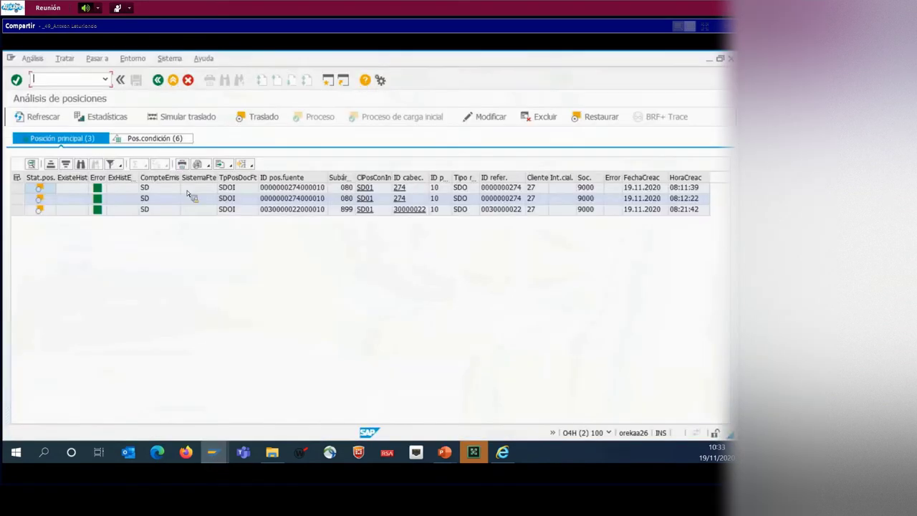
pyautogui.click(158, 79)
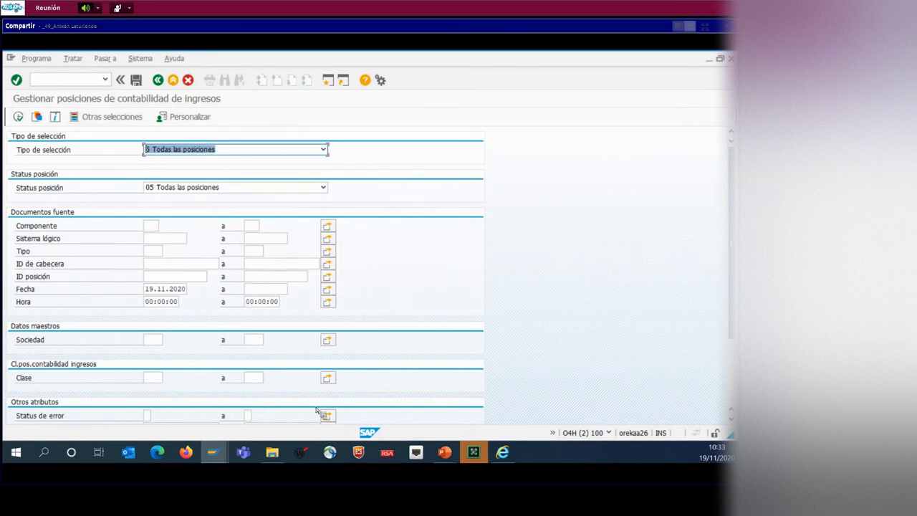
pyautogui.scroll(-2, 207, 267)
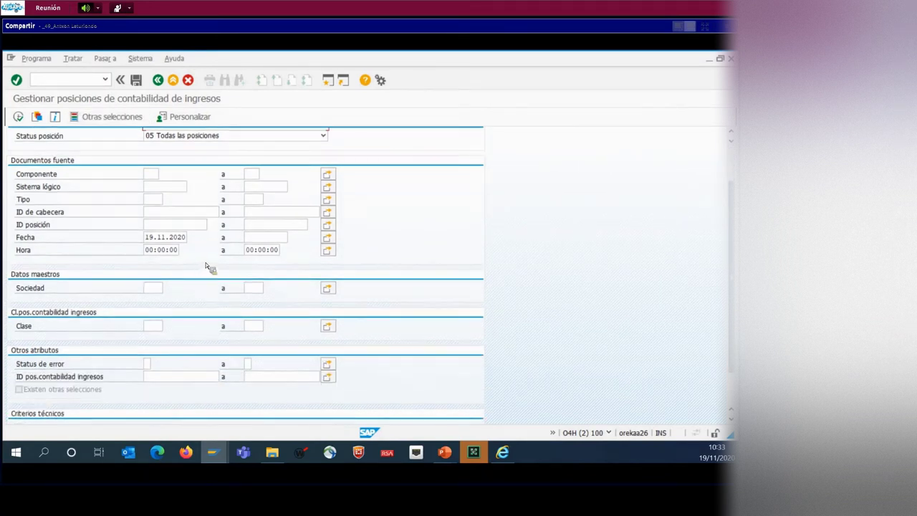
pyautogui.scroll(2, 206, 267)
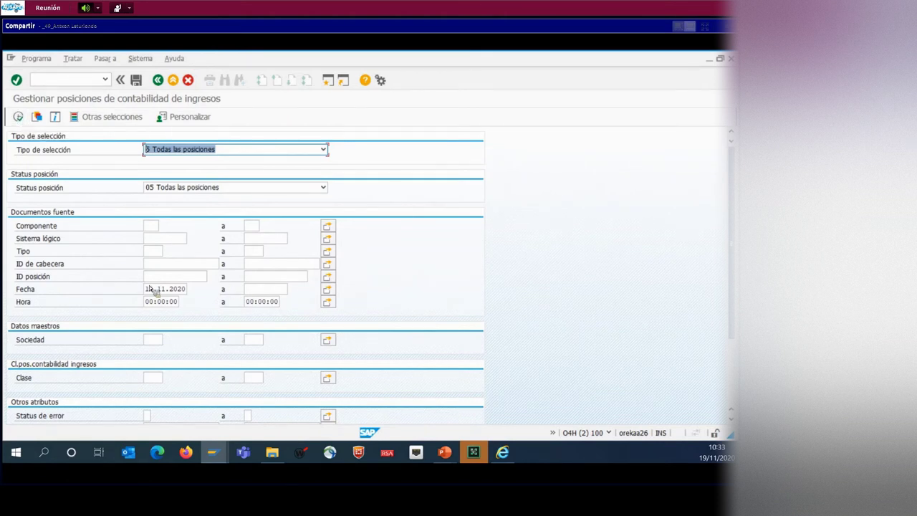
pyautogui.click(19, 117)
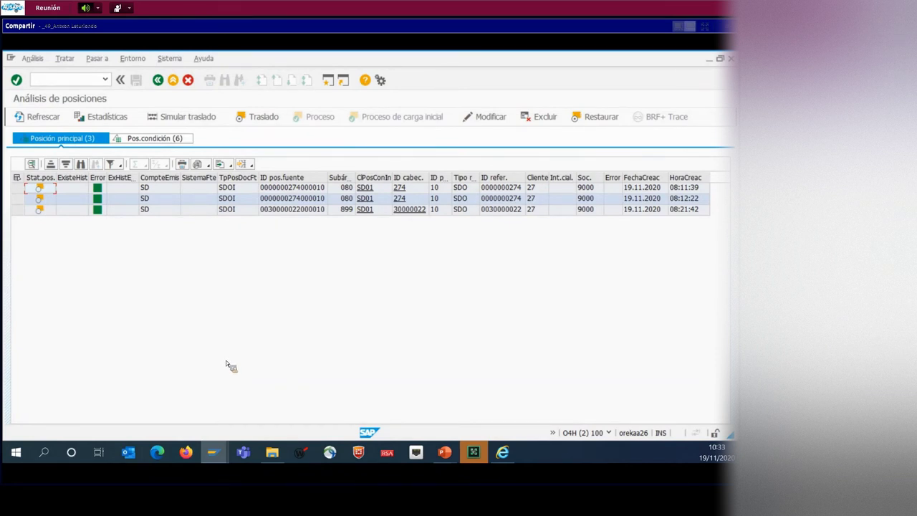
# Step: Apply the /PRUEBA_ORK layout to the main items list
pyautogui.click(246, 167)
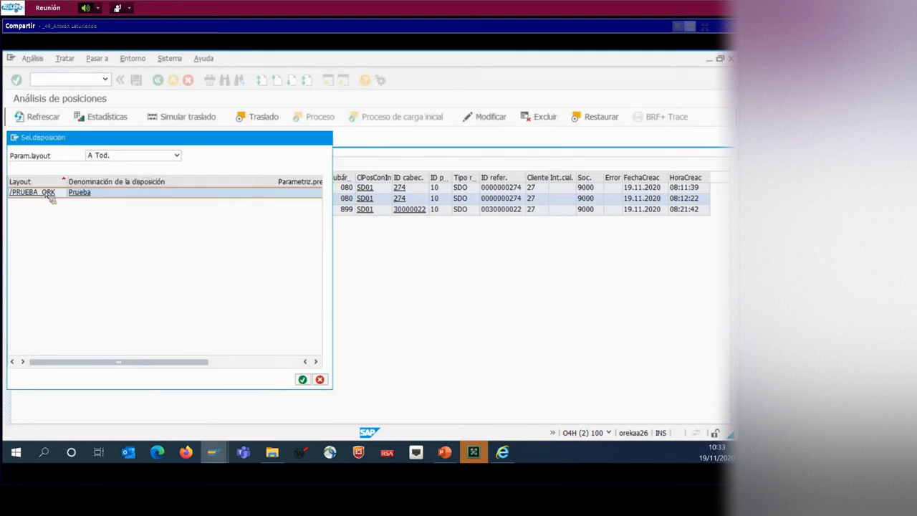
pyautogui.click(48, 194)
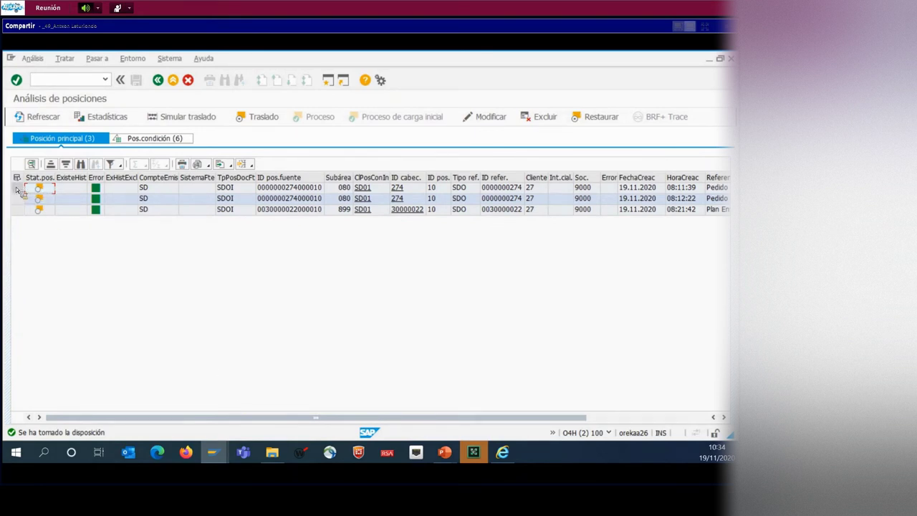
# Step: Select the two sales order items with subarea 080 in the main items list and transfer them for processing
pyautogui.moveTo(18, 188); pyautogui.dragTo(17, 199)
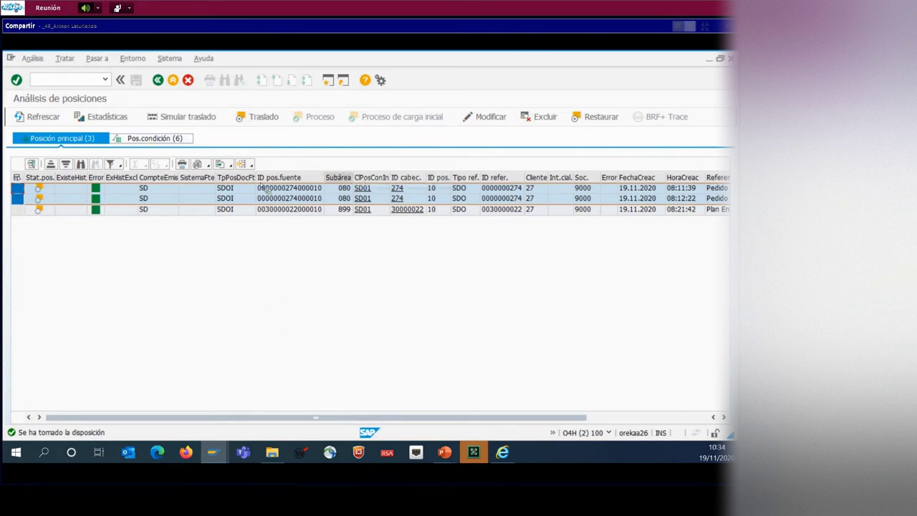
pyautogui.click(20, 210)
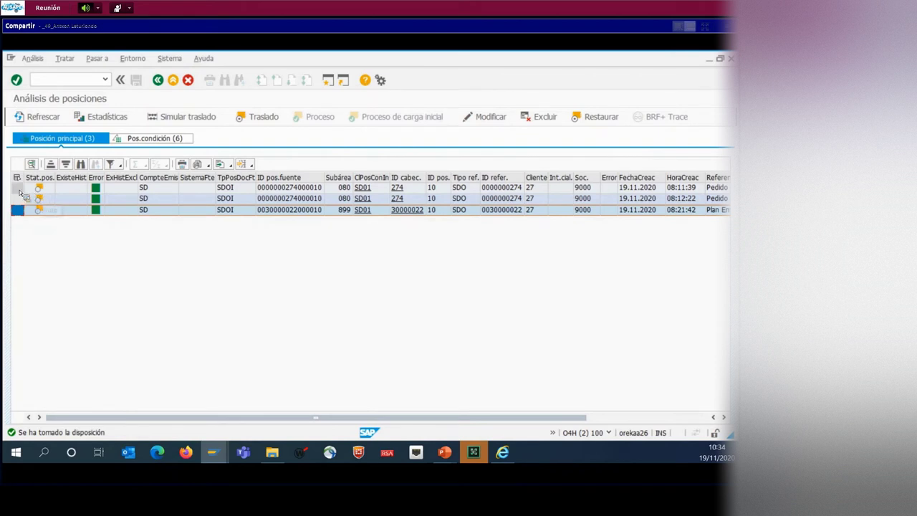
pyautogui.moveTo(19, 189); pyautogui.dragTo(17, 199)
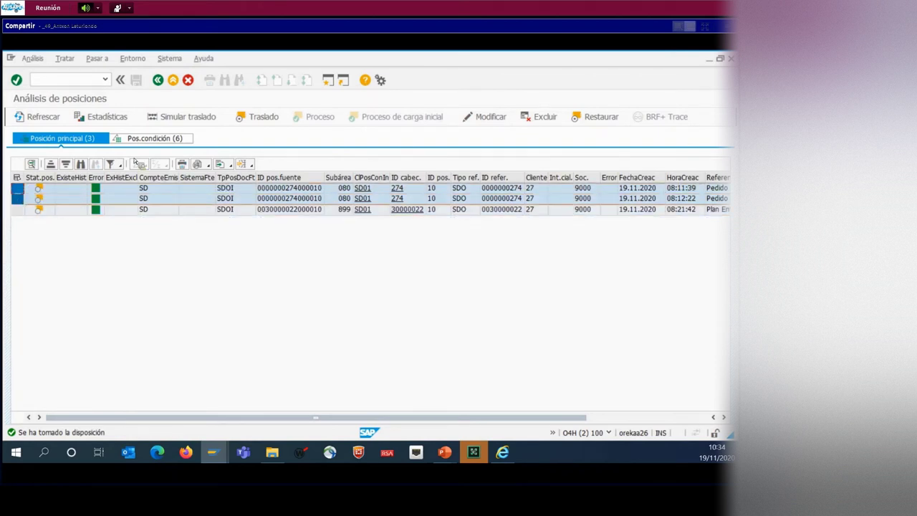
pyautogui.click(267, 118)
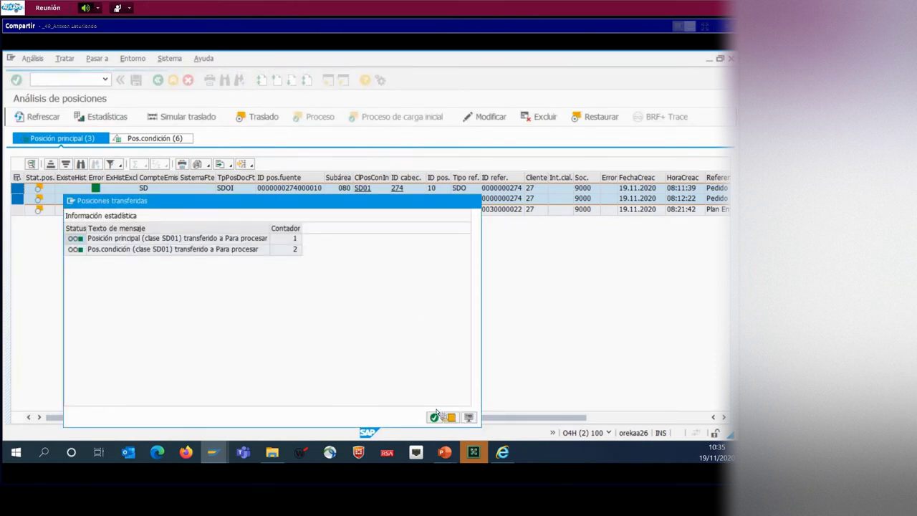
# Step: Close the transfer summary, then process the main item with subarea 975 and close the processing summary
pyautogui.click(434, 418)
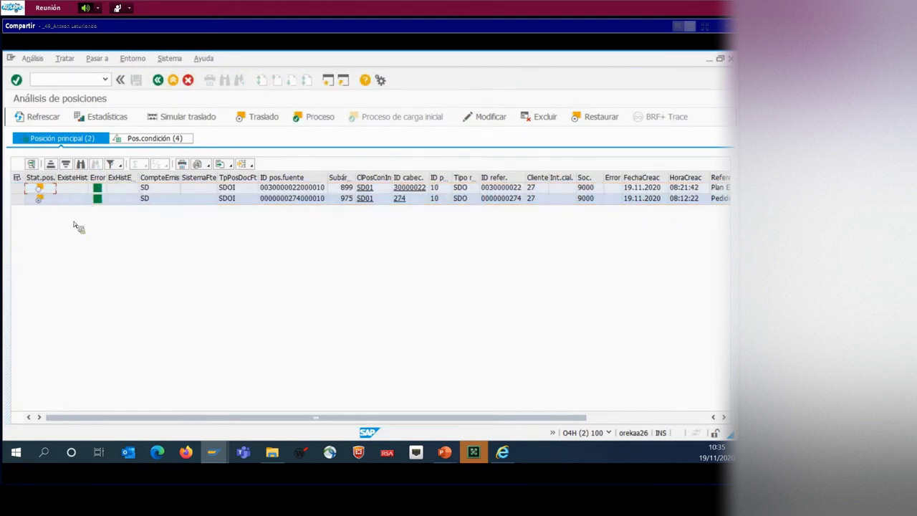
pyautogui.click(18, 199)
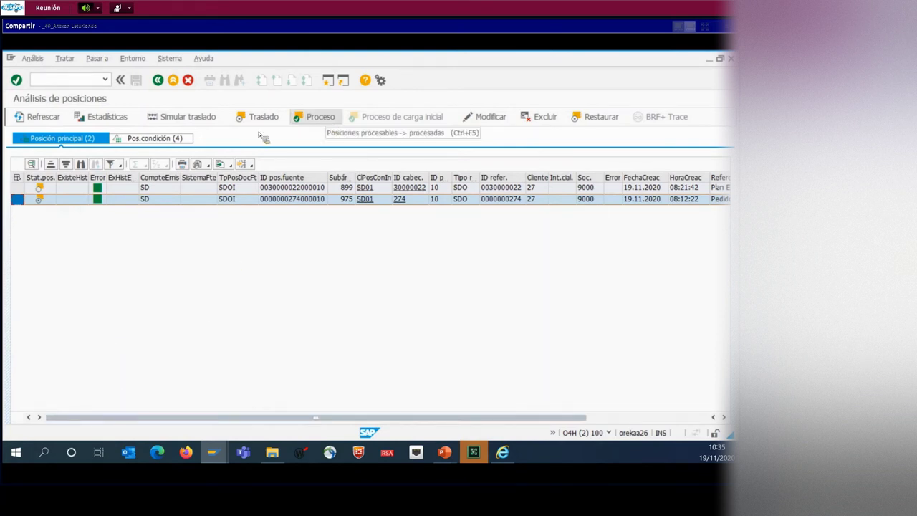
pyautogui.click(315, 118)
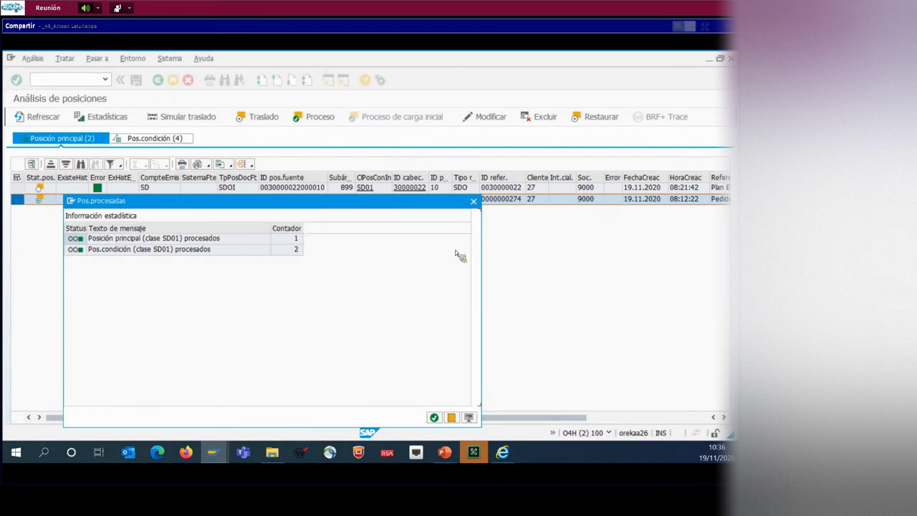
pyautogui.click(435, 417)
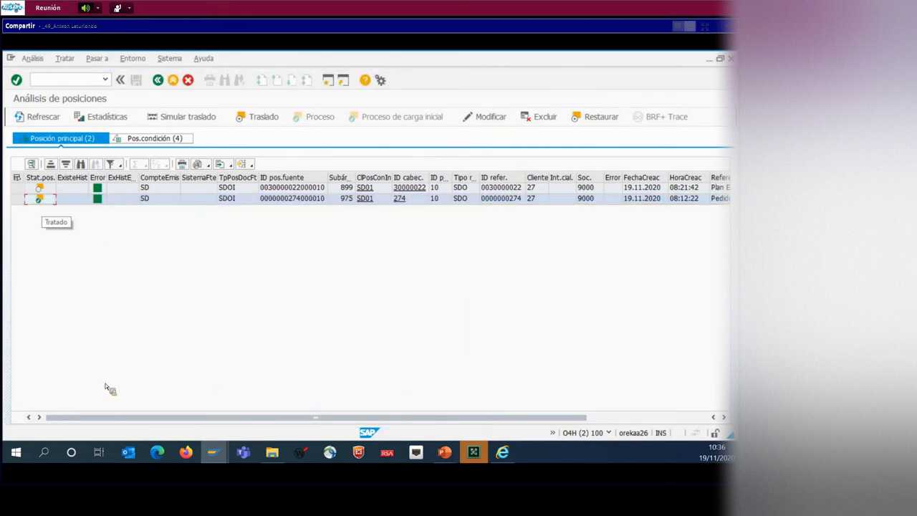
# Step: Open the revenue accounting contract linked to the processed item, declining to save the login in Firefox
pyautogui.moveTo(114, 417); pyautogui.dragTo(233, 417)
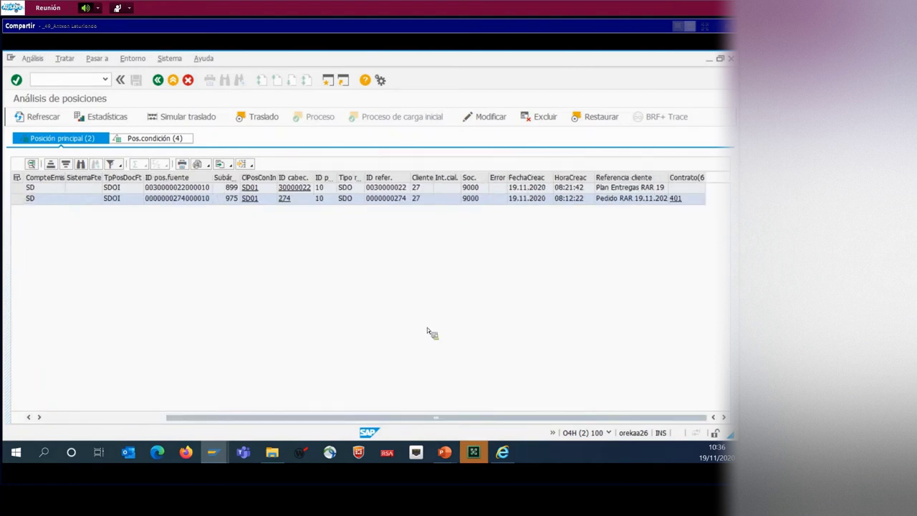
pyautogui.click(680, 202)
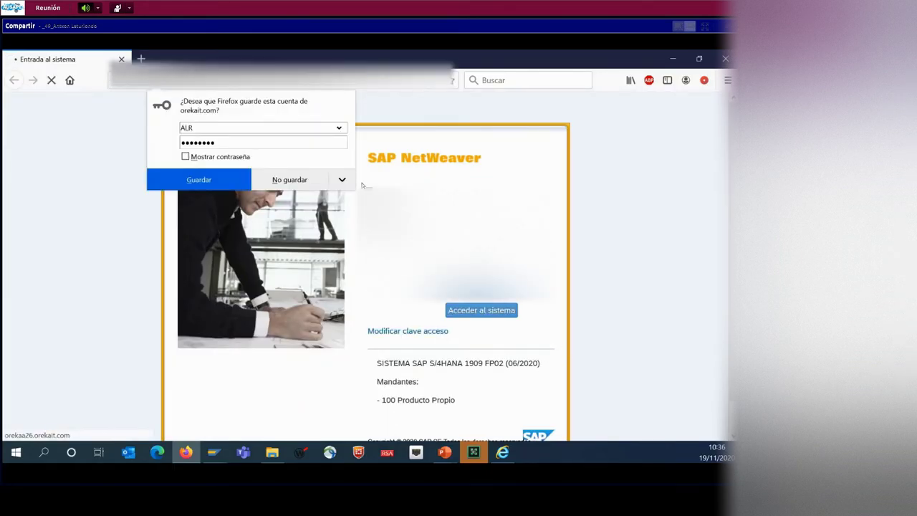
pyautogui.click(321, 185)
pyautogui.click(392, 307)
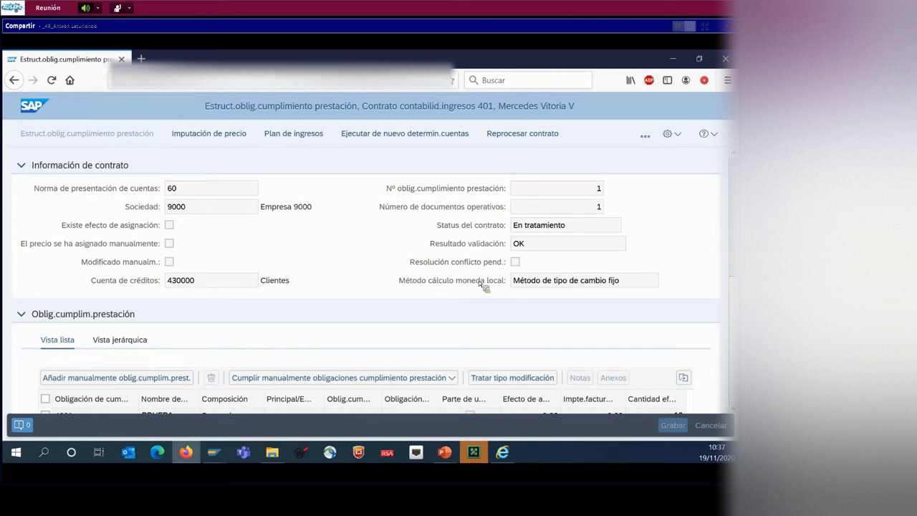
# Step: Examine the contract information and the list of performance obligations in the revenue accounting contract
pyautogui.scroll(-1, 480, 278)
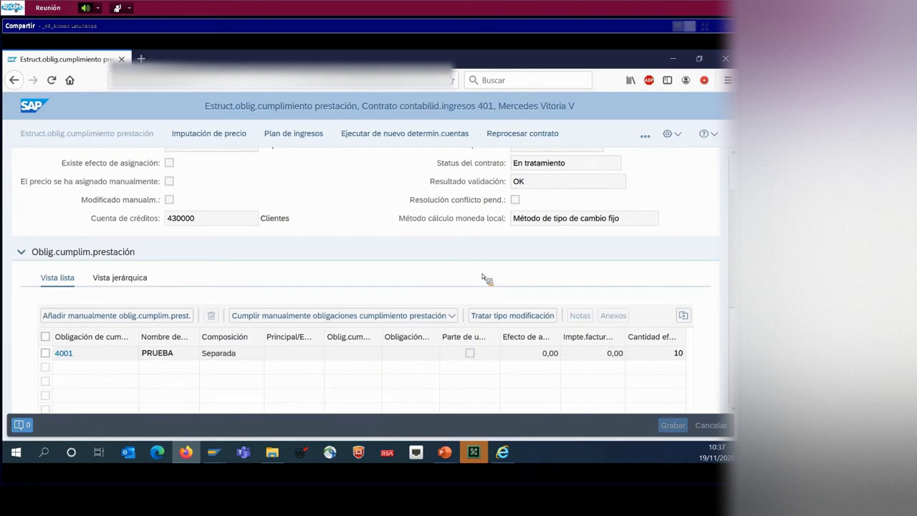
pyautogui.scroll(-1, 483, 272)
pyautogui.scroll(1, 485, 269)
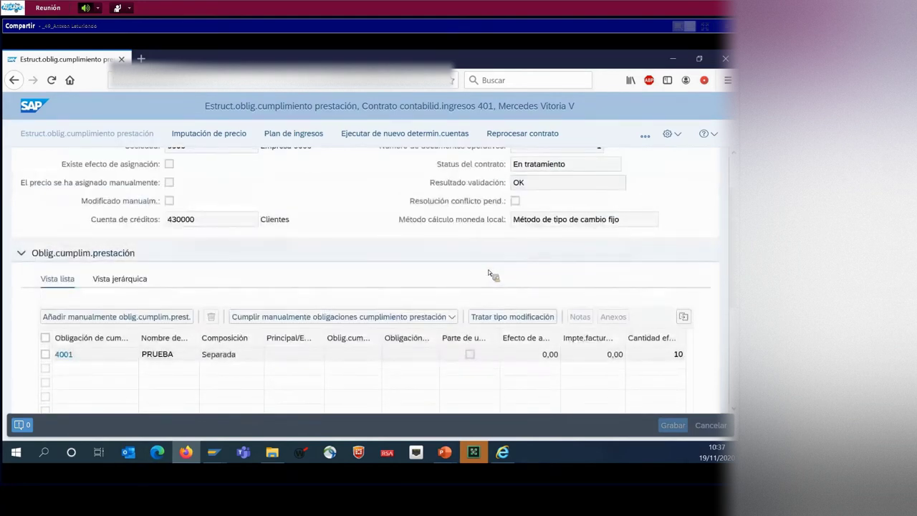
pyautogui.scroll(1, 488, 270)
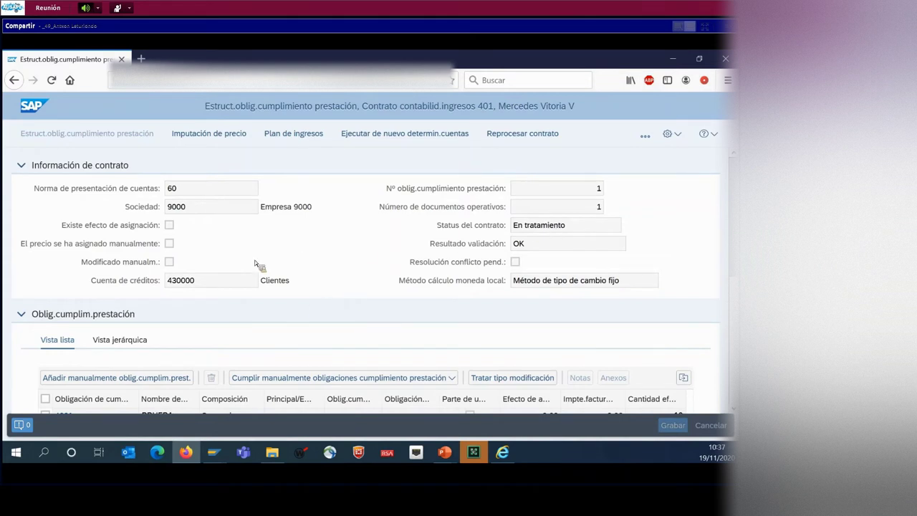
pyautogui.scroll(-3, 234, 308)
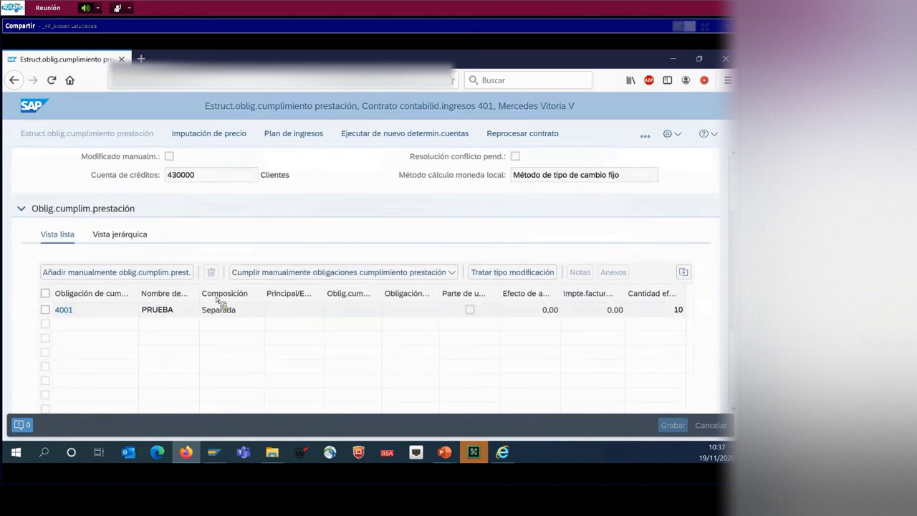
pyautogui.scroll(-2, 100, 235)
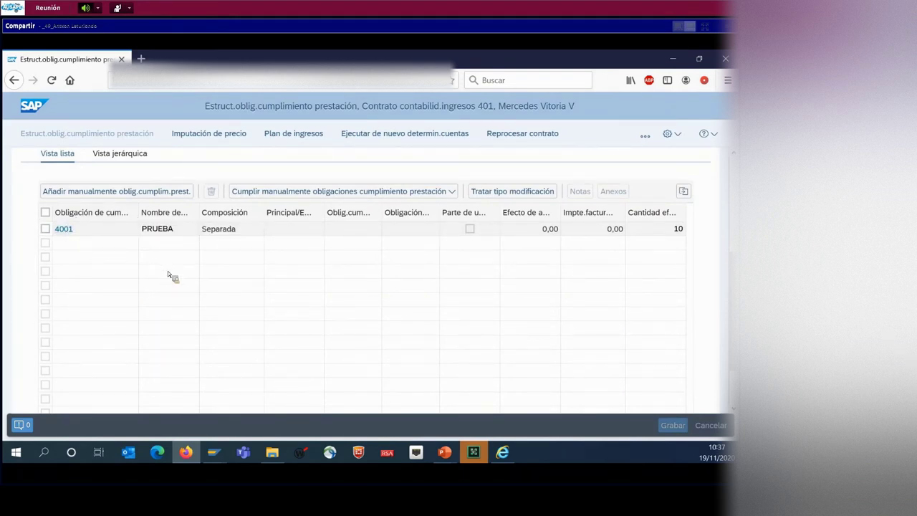
pyautogui.scroll(-2, 157, 284)
# Step: Examine the PRUEBA obligation's fulfilment, quantity, source document, status, account assignment and customer columns
pyautogui.click(133, 372)
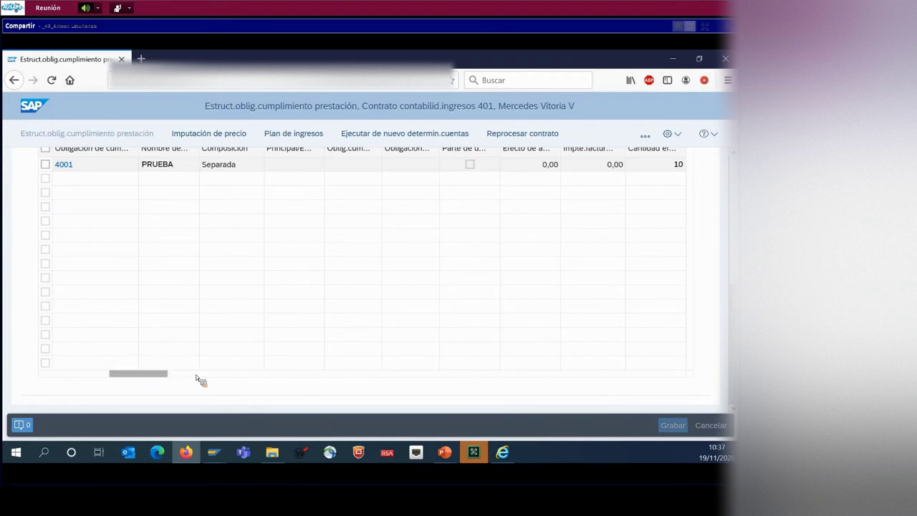
pyautogui.click(298, 380)
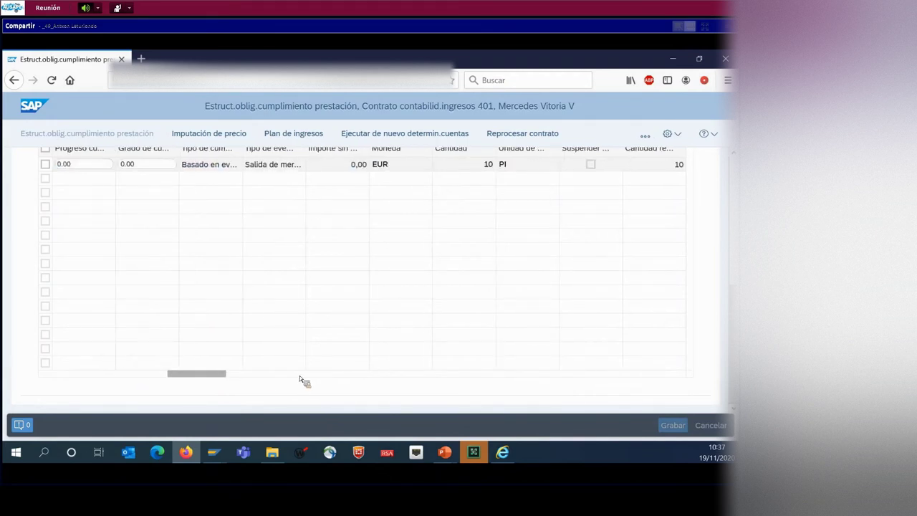
pyautogui.click(301, 376)
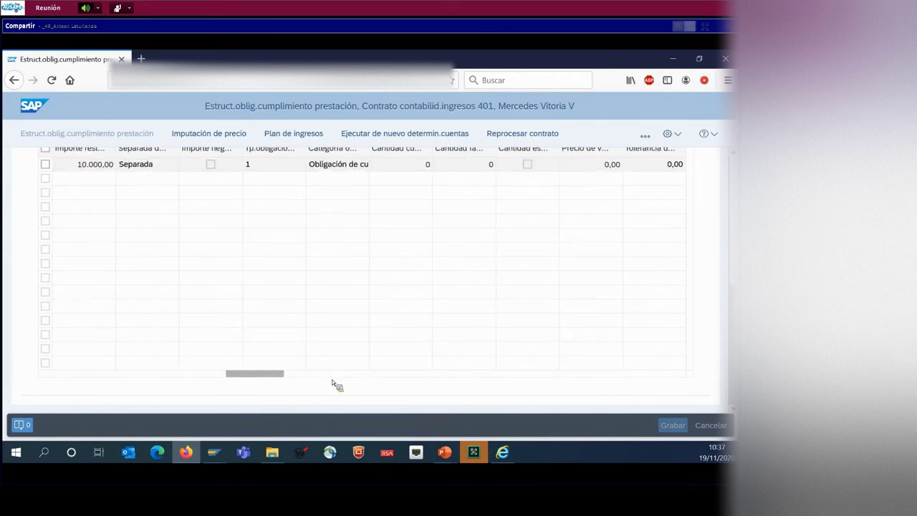
pyautogui.click(342, 376)
pyautogui.click(379, 376)
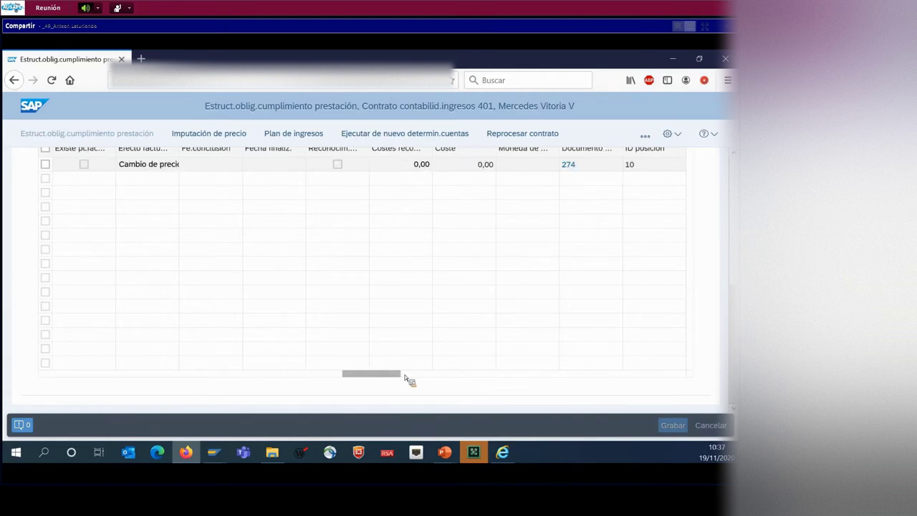
pyautogui.click(414, 376)
pyautogui.click(473, 377)
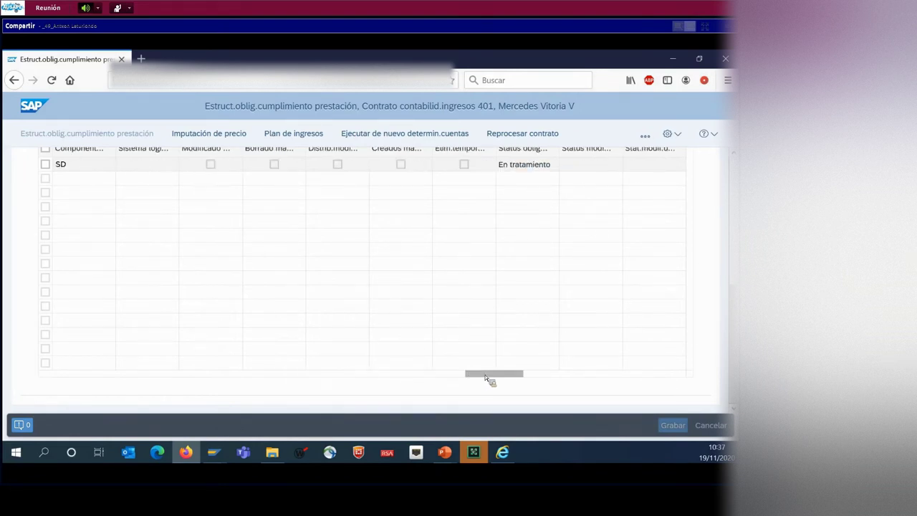
pyautogui.click(550, 377)
pyautogui.moveTo(550, 377); pyautogui.dragTo(609, 376)
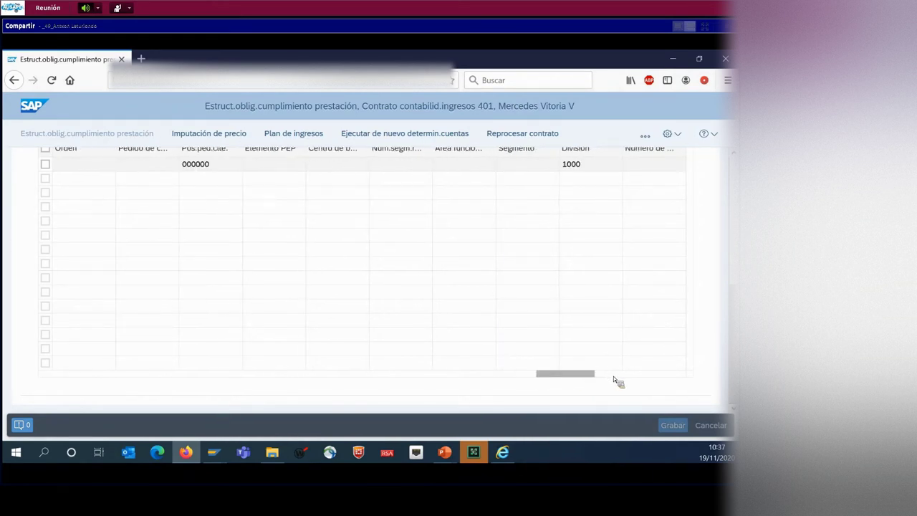
pyautogui.click(615, 378)
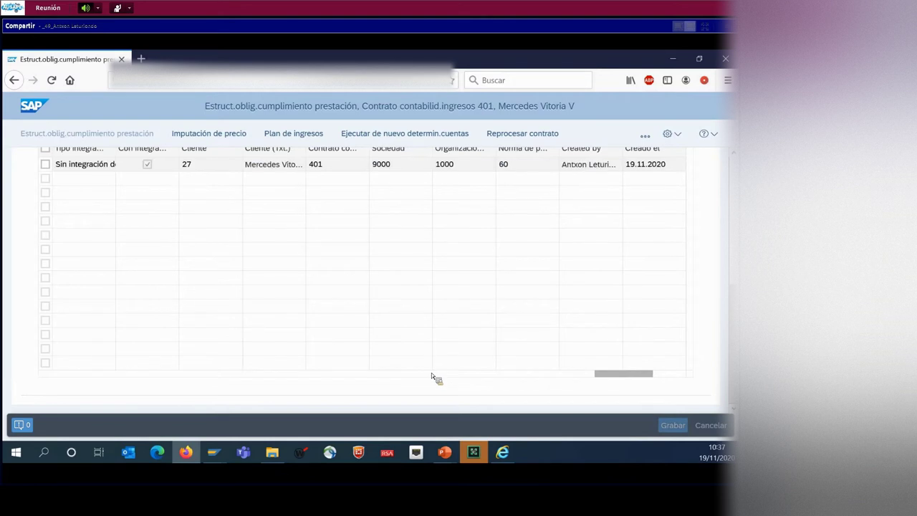
# Step: Review the PRUEBA obligation's columns in reverse as far as the contract price and recheck the contract information
pyautogui.scroll(2, 235, 239)
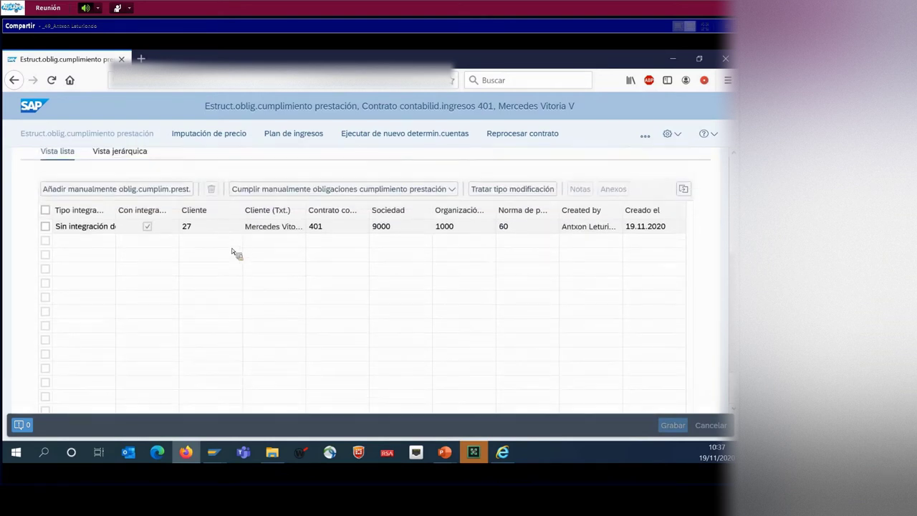
pyautogui.scroll(-2, 338, 287)
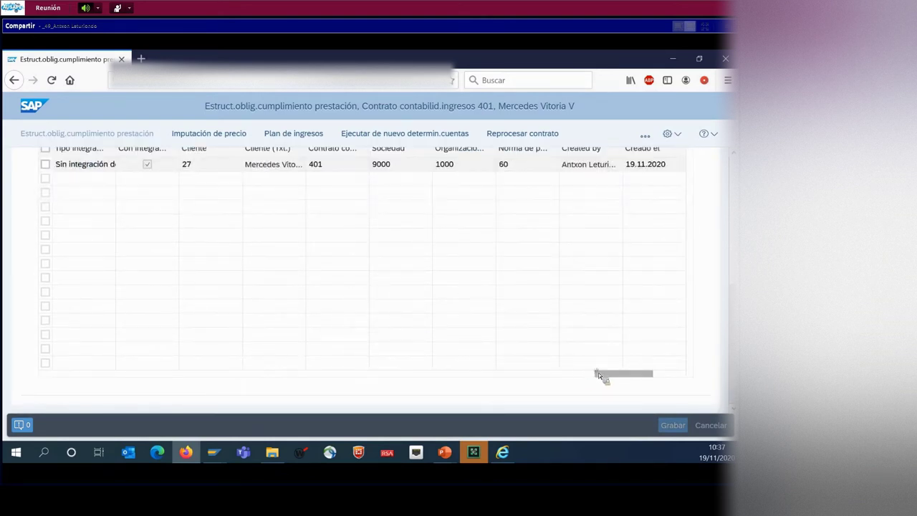
pyautogui.moveTo(593, 374); pyautogui.dragTo(527, 374)
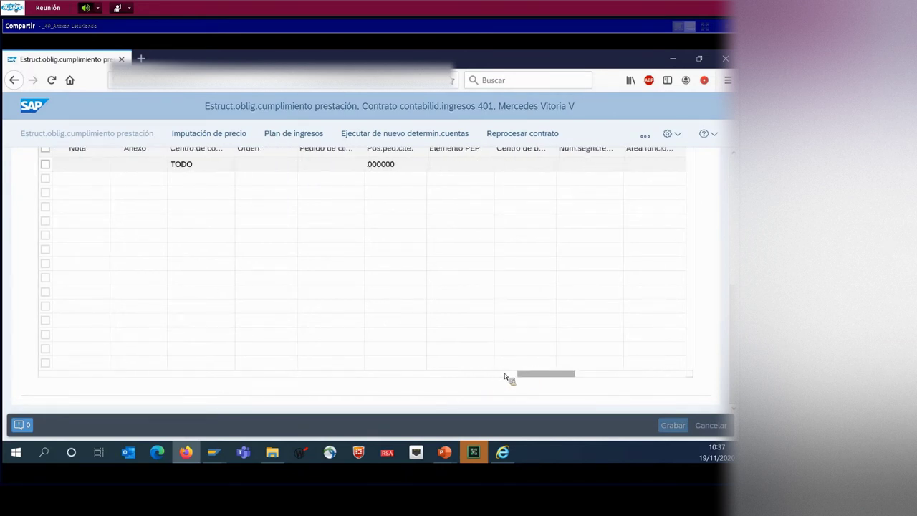
pyautogui.click(473, 374)
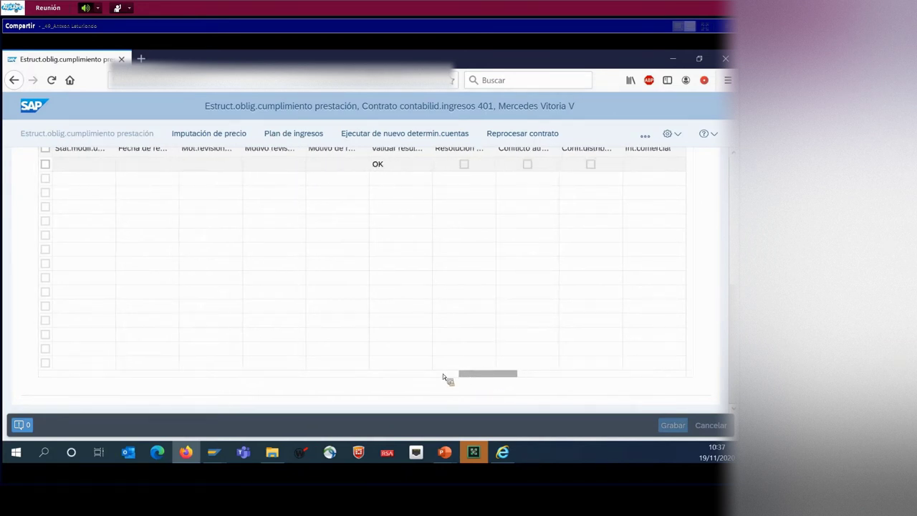
pyautogui.click(443, 373)
pyautogui.click(392, 374)
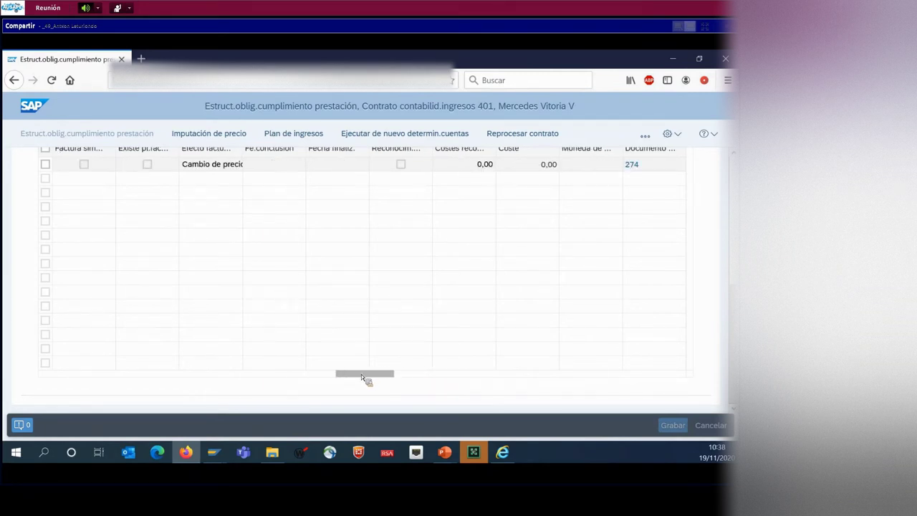
pyautogui.click(295, 375)
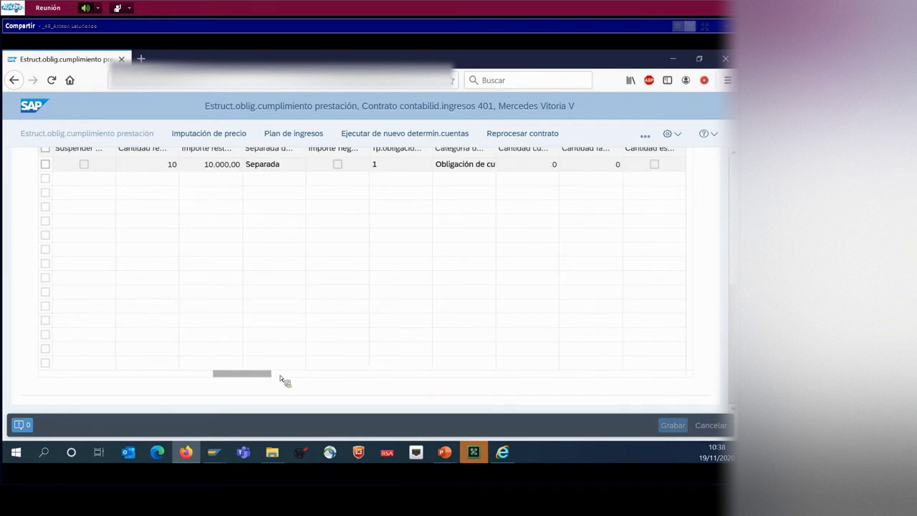
pyautogui.moveTo(304, 377); pyautogui.dragTo(281, 375)
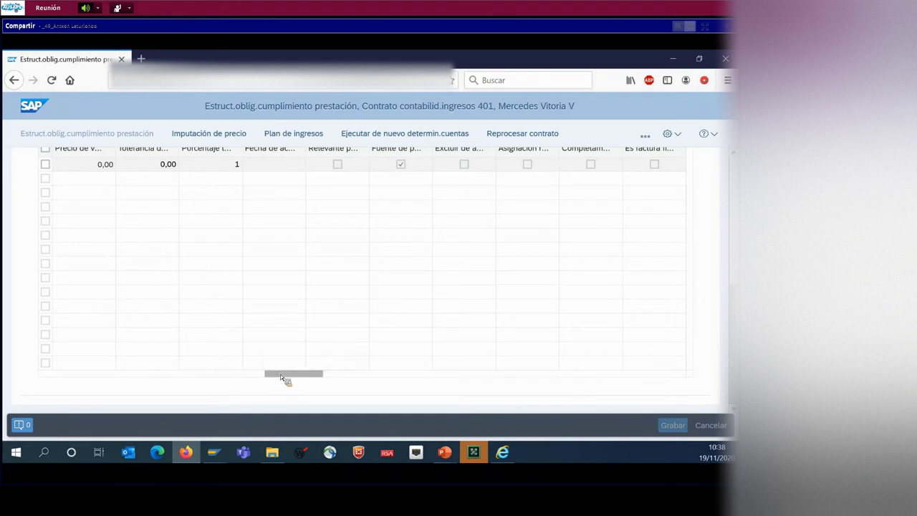
pyautogui.click(350, 381)
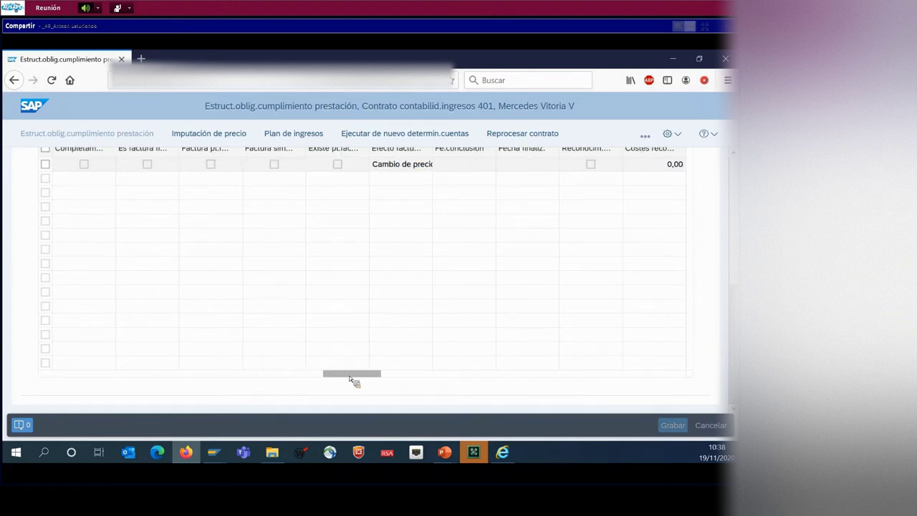
pyautogui.moveTo(351, 379); pyautogui.dragTo(126, 372)
pyautogui.scroll(5, 137, 359)
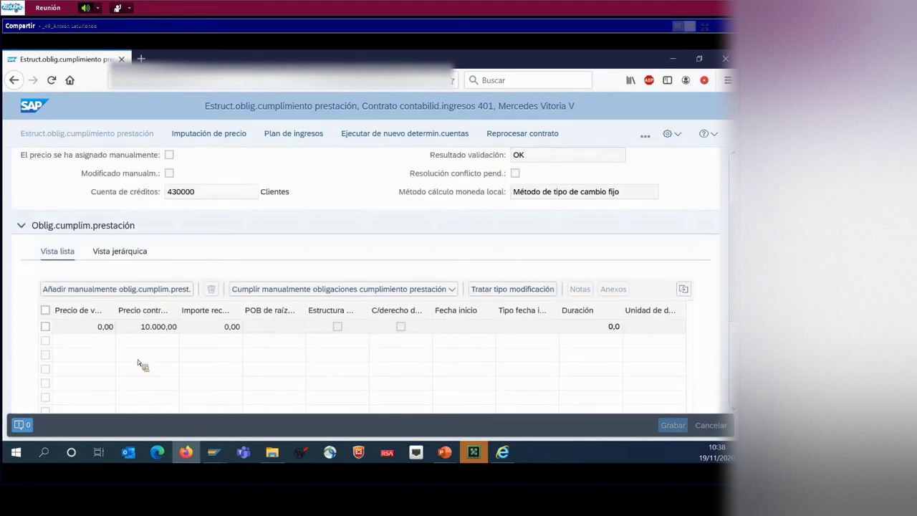
pyautogui.scroll(2, 229, 187)
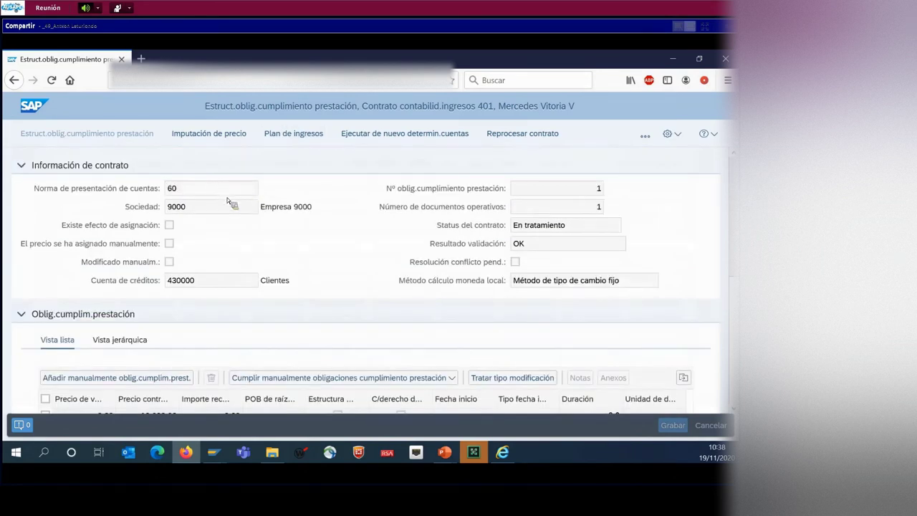
pyautogui.scroll(-2, 126, 279)
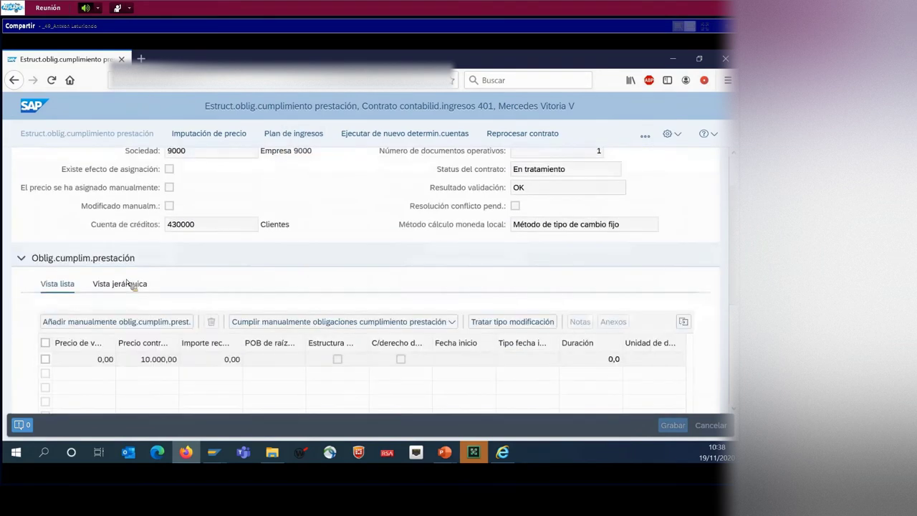
pyautogui.scroll(-2, 179, 370)
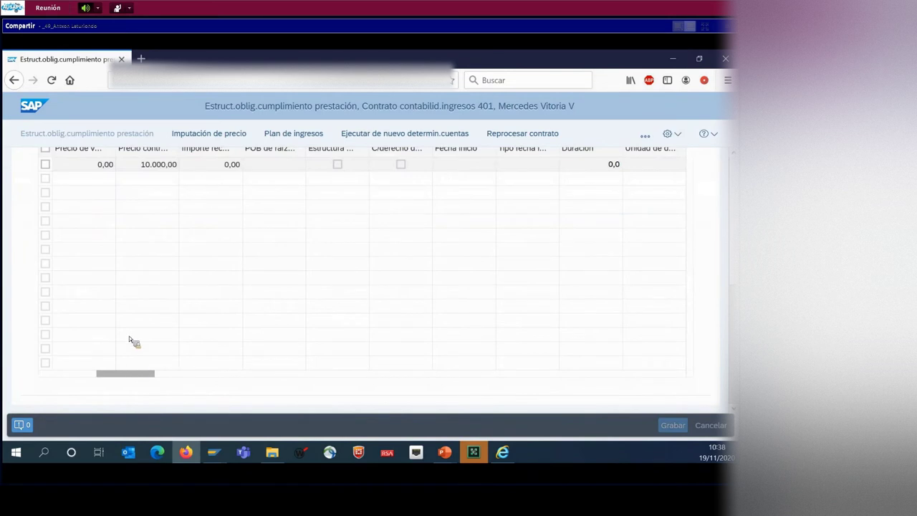
# Step: Open the PRUEBA obligation's details, the contract's price allocation and its revenue plan in separate browser tabs
pyautogui.hscroll(-3, 125, 315)
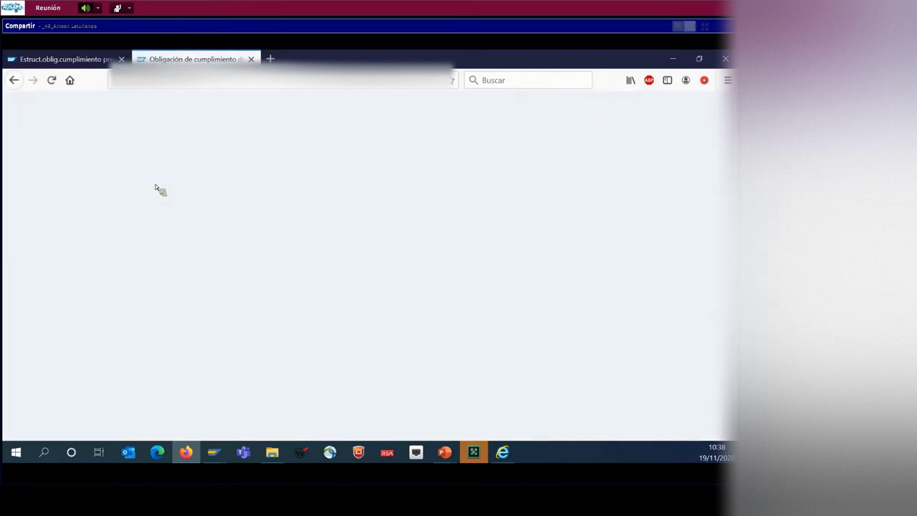
pyautogui.click(97, 61)
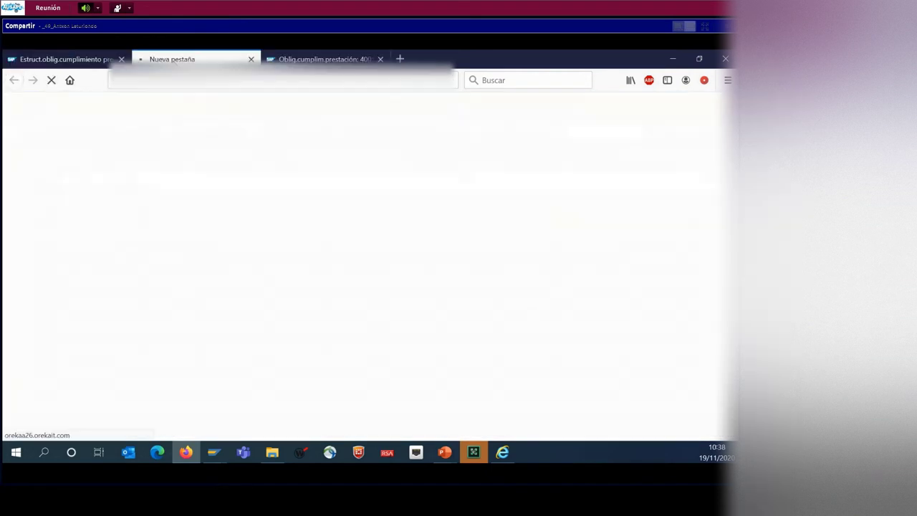
pyautogui.click(97, 61)
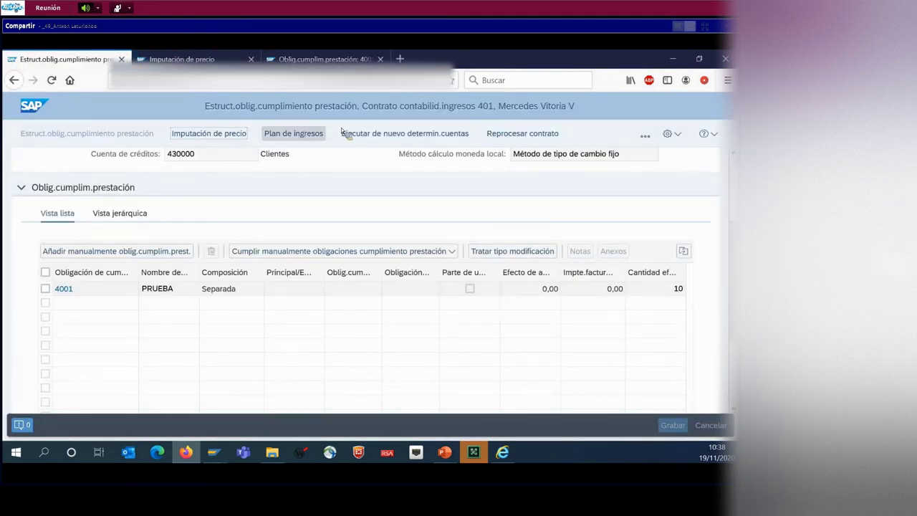
pyautogui.click(308, 135)
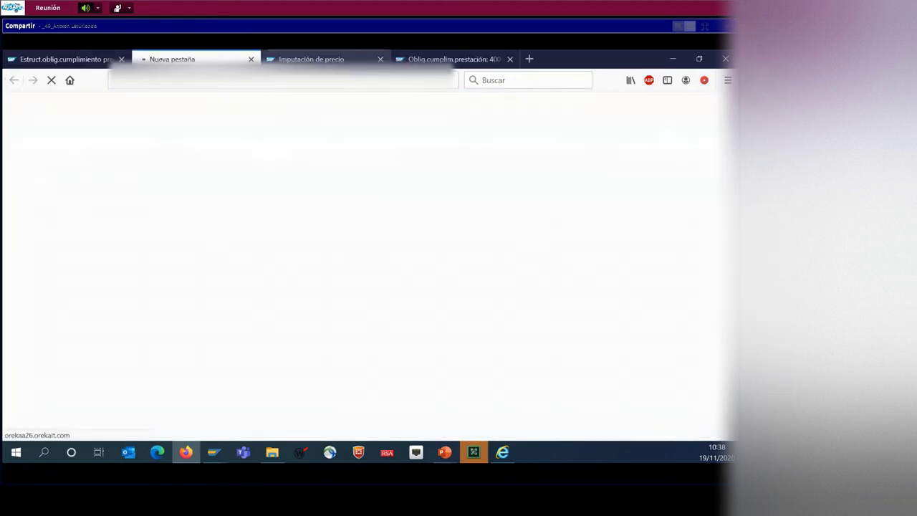
# Step: Examine the PRUEBA obligation's general, fulfilment, account assignment and status data, including its condition types and accounts
pyautogui.click(451, 60)
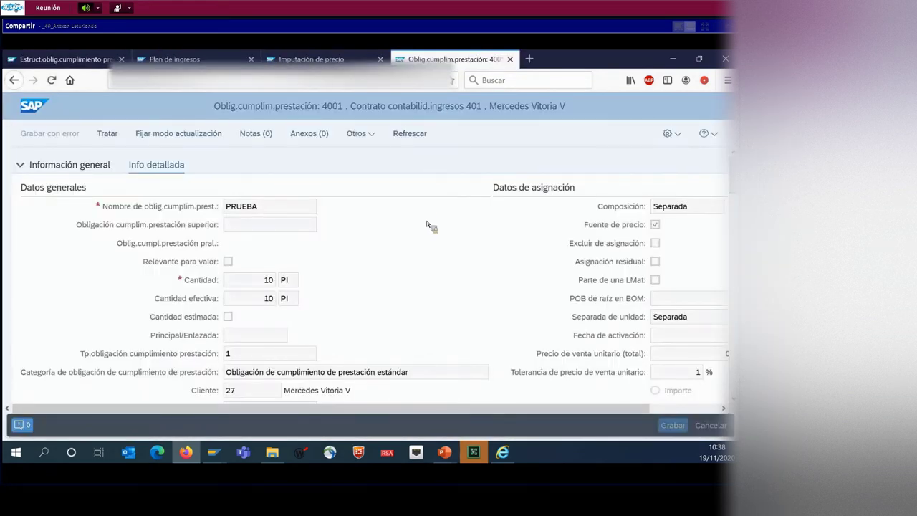
pyautogui.scroll(-2, 427, 219)
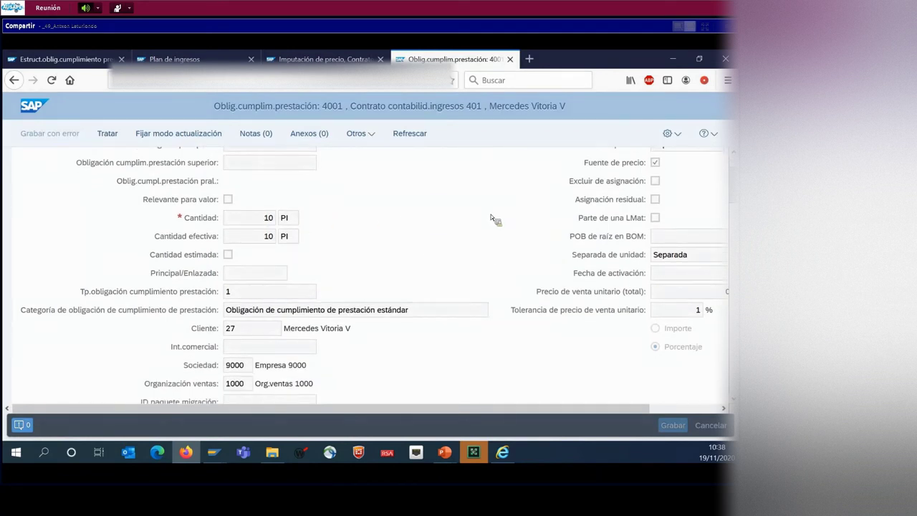
pyautogui.scroll(-4, 270, 246)
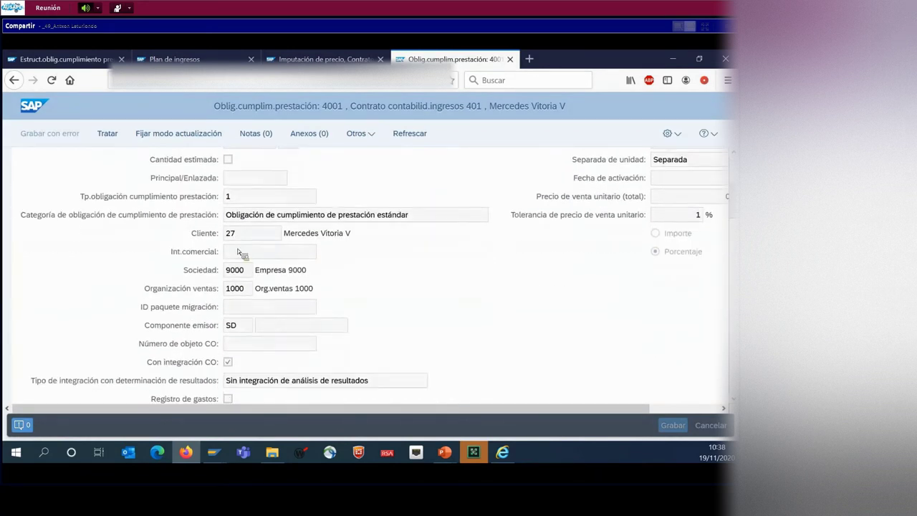
pyautogui.scroll(-6, 266, 241)
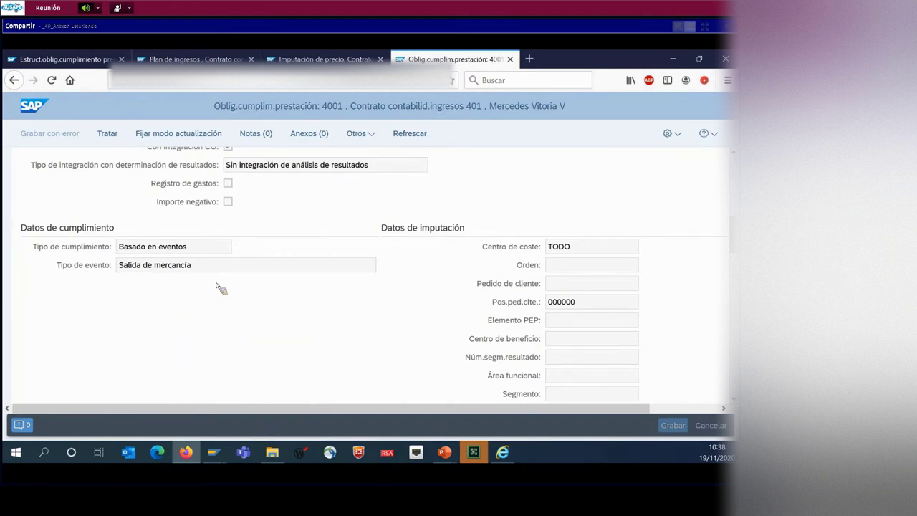
pyautogui.scroll(-6, 213, 275)
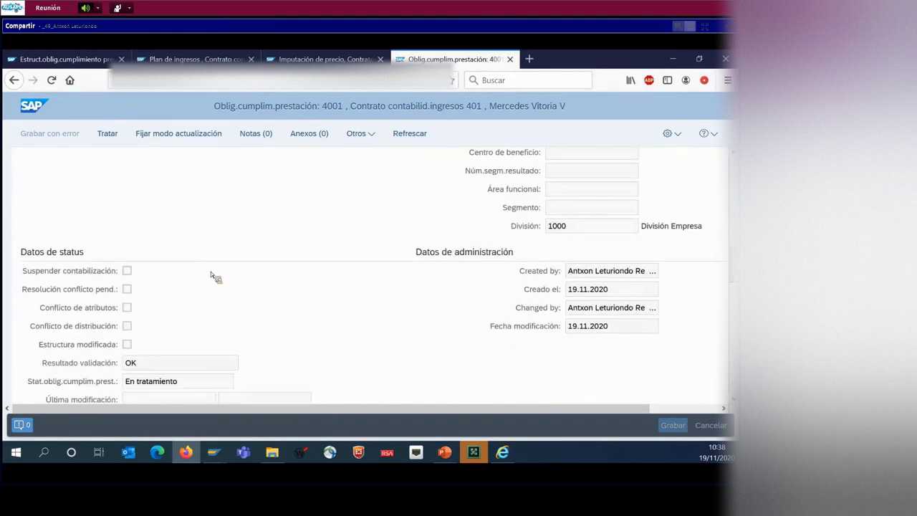
pyautogui.scroll(-4, 211, 271)
pyautogui.scroll(-10, 210, 270)
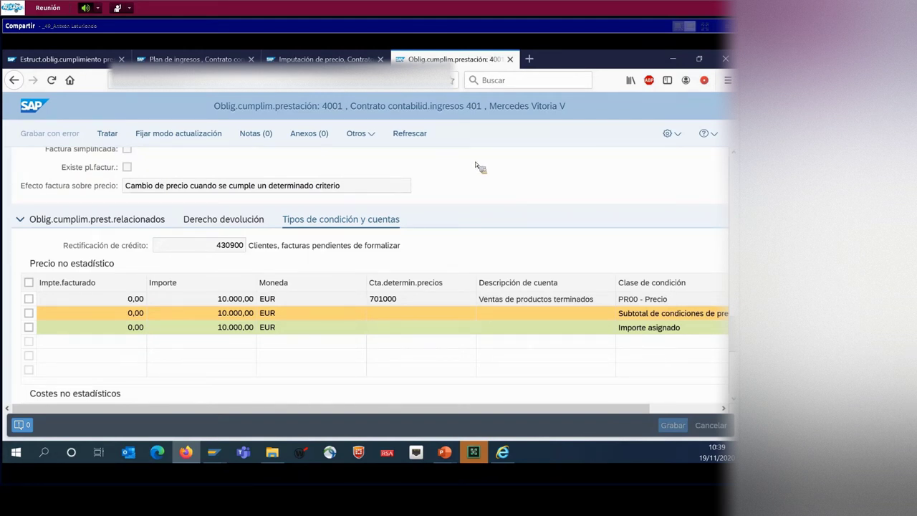
# Step: Review the contract's price allocation, comparing the transaction price, allocated amount and unallocated amount with the PRUEBA obligation row
pyautogui.click(315, 59)
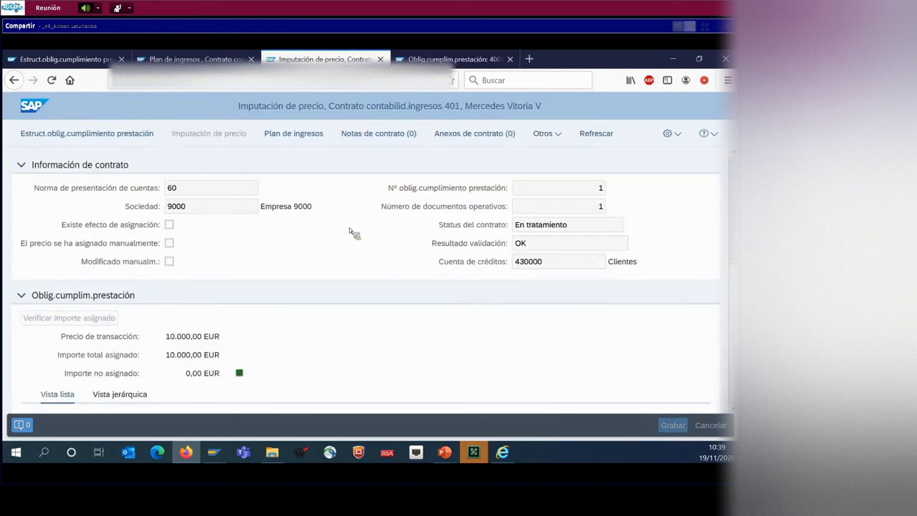
pyautogui.scroll(-3, 349, 230)
pyautogui.scroll(-2, 247, 180)
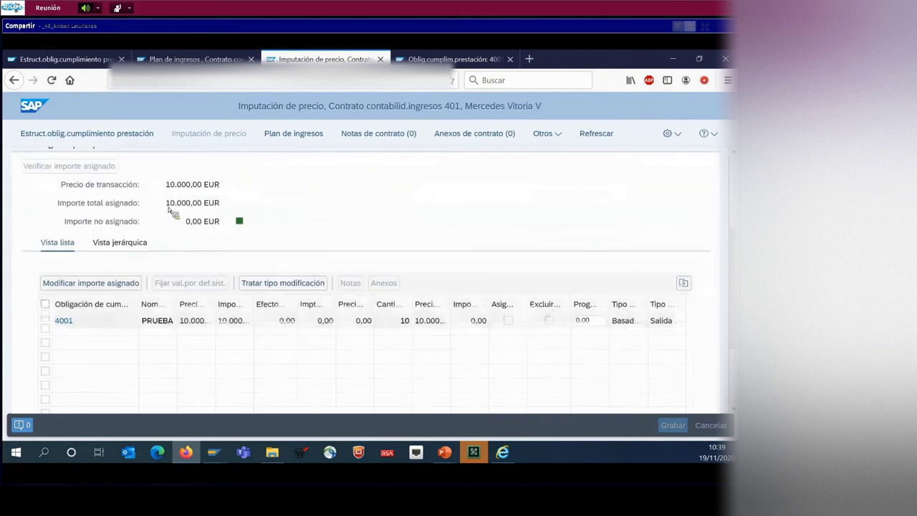
pyautogui.scroll(1, 190, 215)
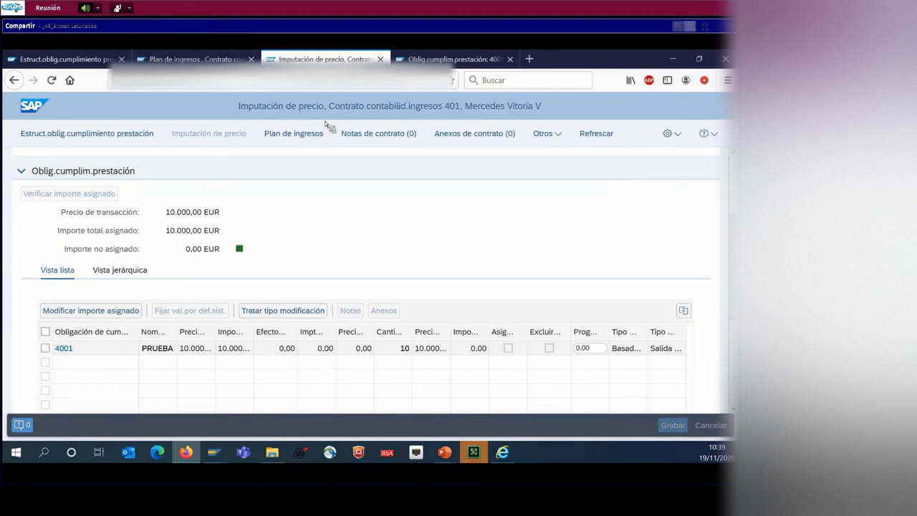
# Step: Examine the contract's revenue plan, covering the revenue and cost summary and the status of the PRUEBA obligation
pyautogui.click(194, 59)
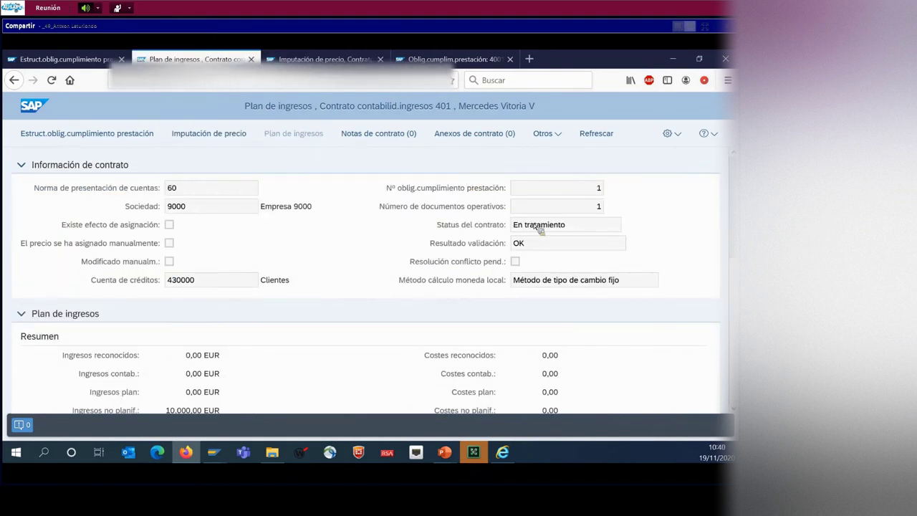
pyautogui.scroll(-4, 563, 174)
pyautogui.scroll(2, 213, 217)
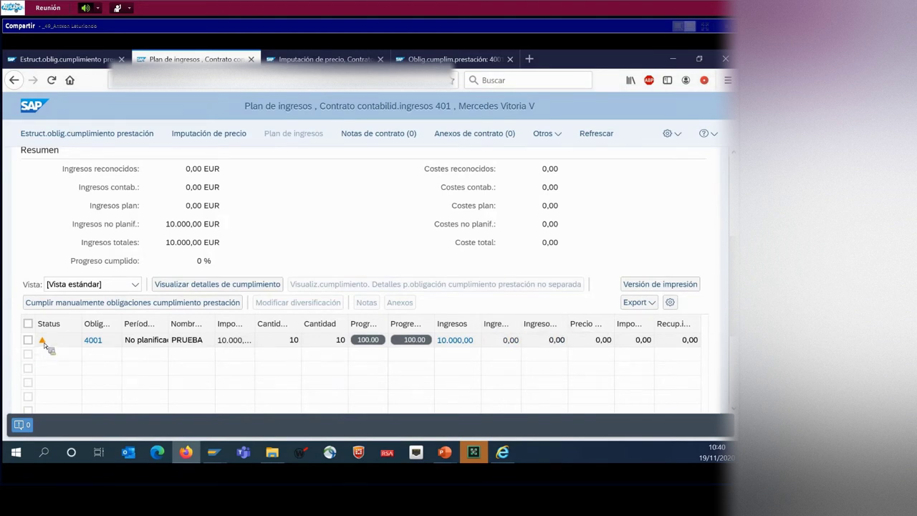
pyautogui.moveTo(43, 343)
# Step: Switch to SAP GUI and start an outbound delivery for the displayed sales order from shipping point 1000
pyautogui.click(212, 453)
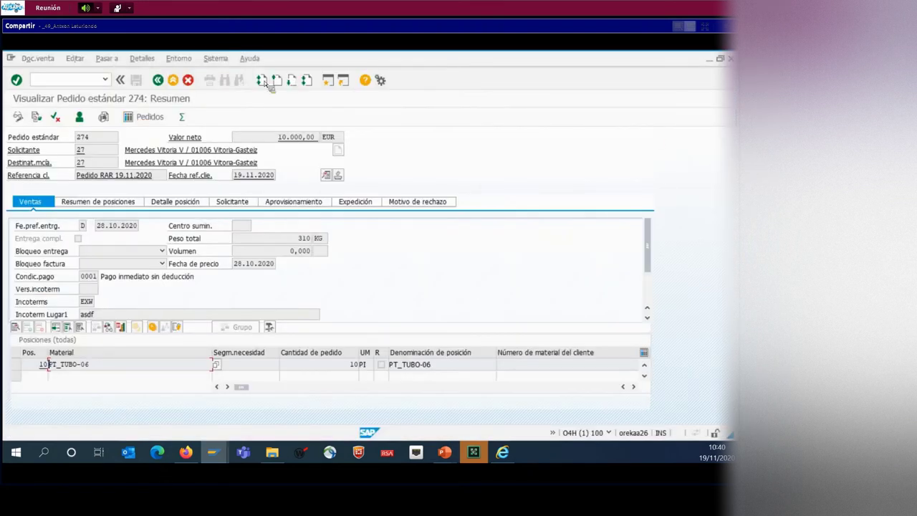
pyautogui.click(69, 82)
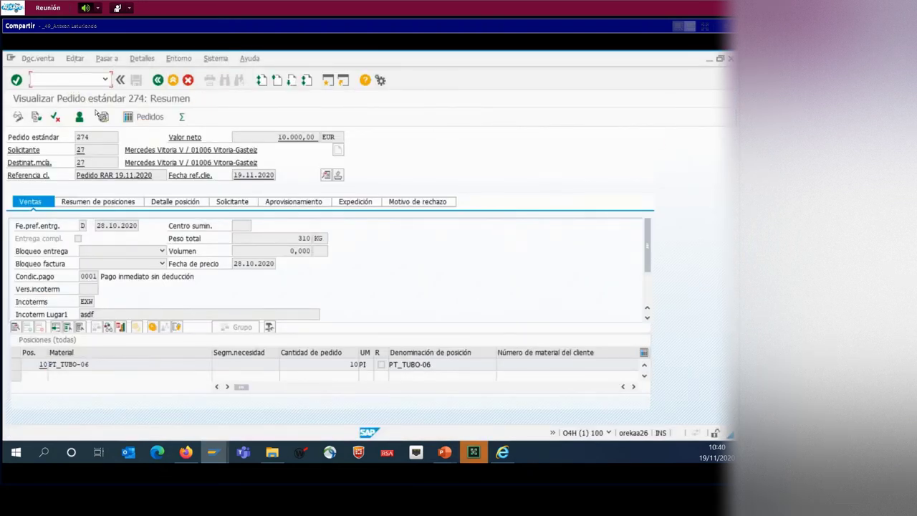
pyautogui.write('/nvl01')
pyautogui.press('Return')
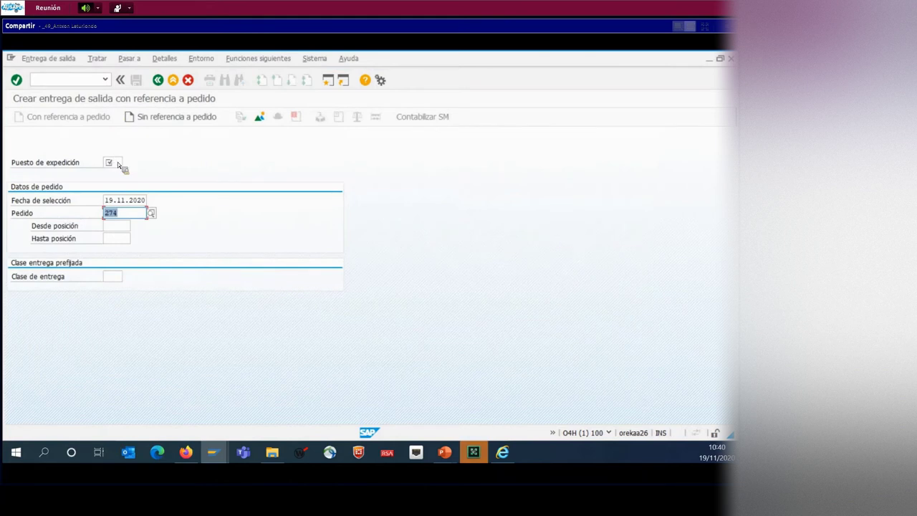
pyautogui.click(117, 162)
pyautogui.click(119, 179)
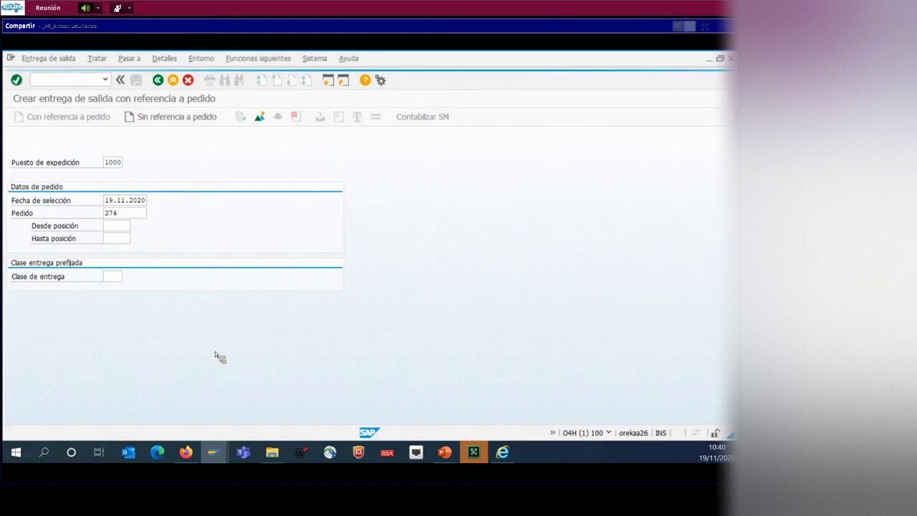
# Step: Check the revenue accounting items in the item analysis session, and return to the outbound delivery being created
pyautogui.click(213, 462)
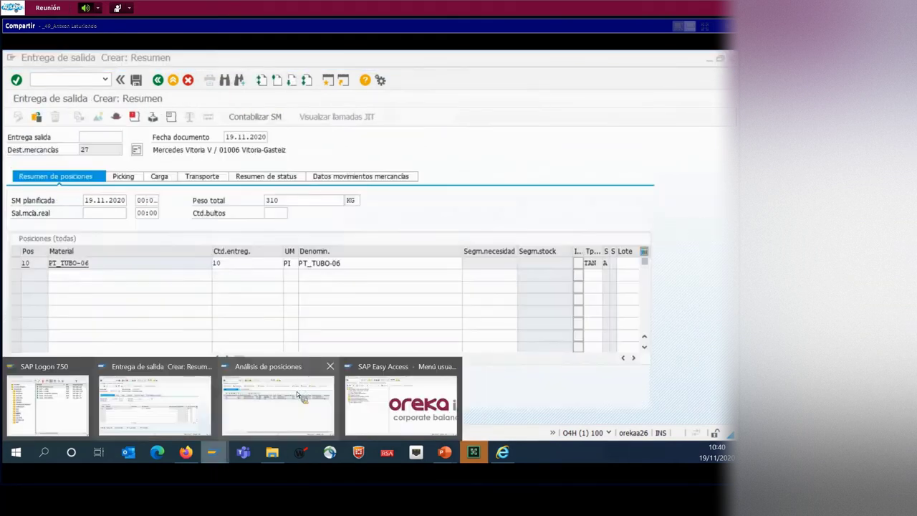
pyautogui.moveTo(297, 392)
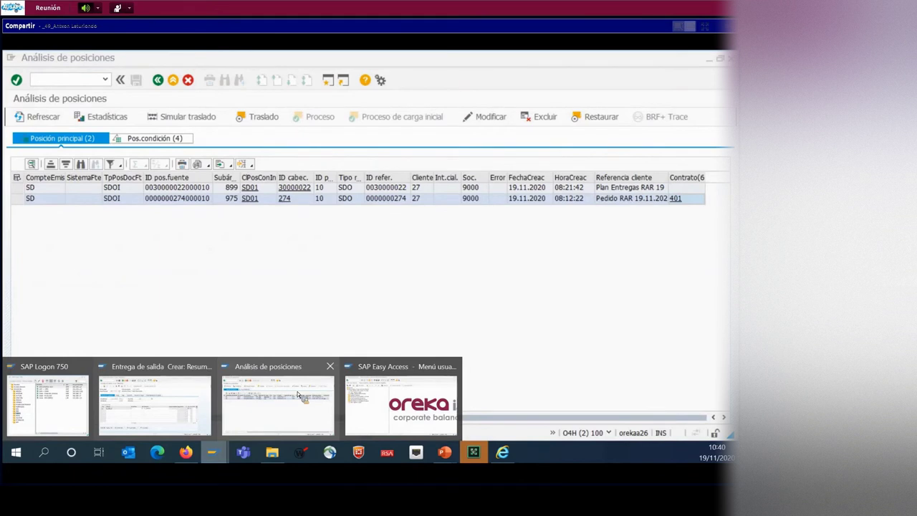
pyautogui.click(298, 394)
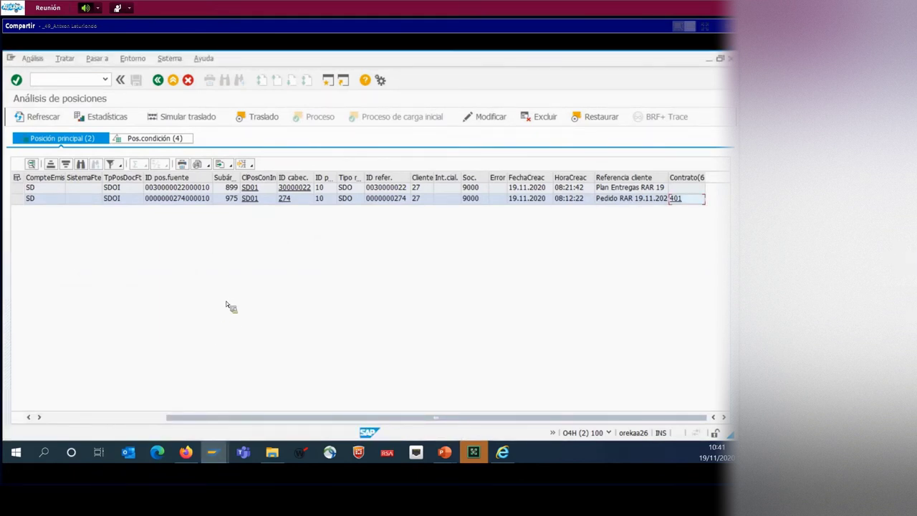
pyautogui.click(709, 60)
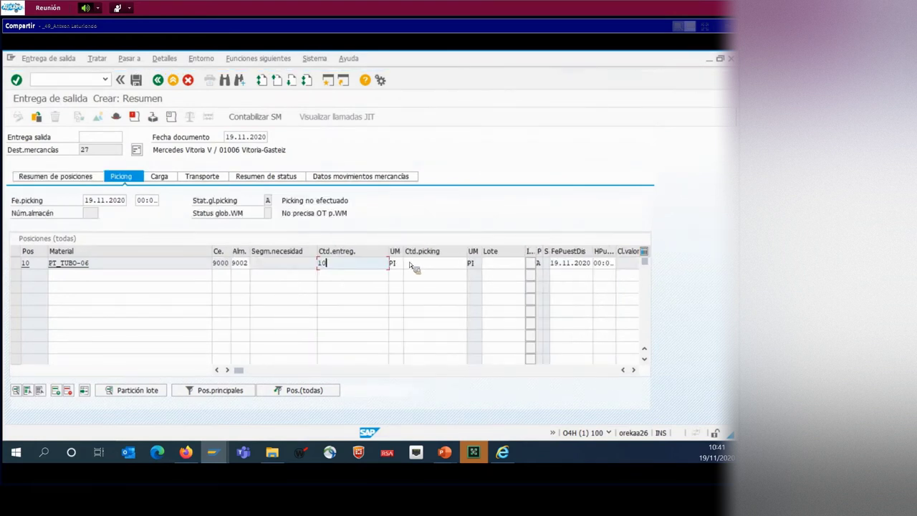
pyautogui.click(414, 264)
pyautogui.write('10')
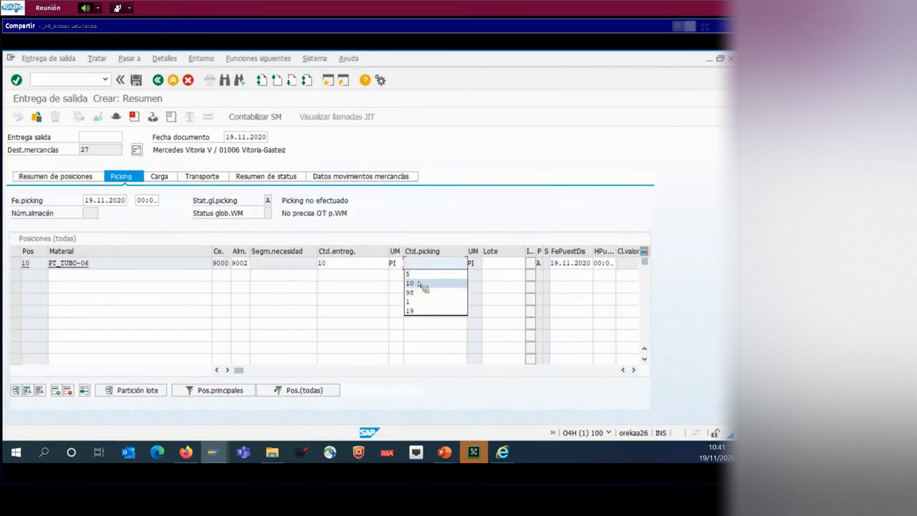
pyautogui.click(418, 281)
pyautogui.click(510, 268)
pyautogui.click(506, 275)
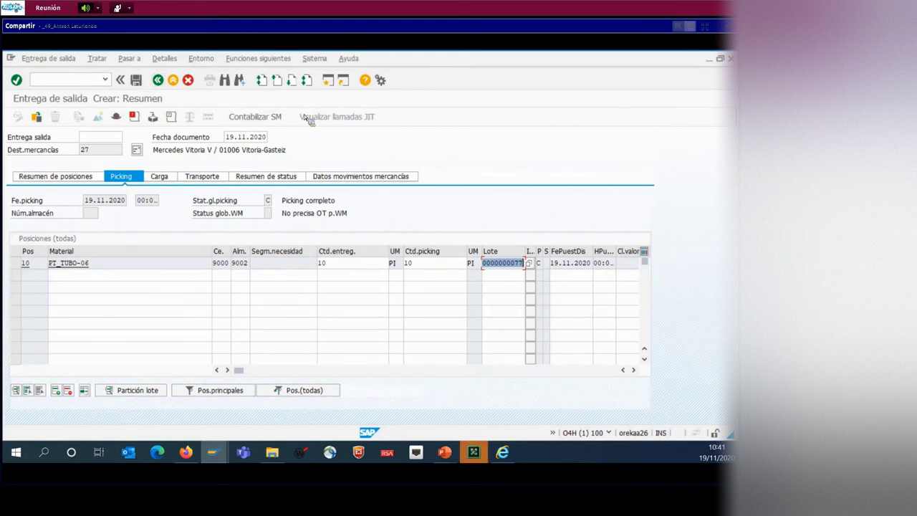
pyautogui.click(256, 118)
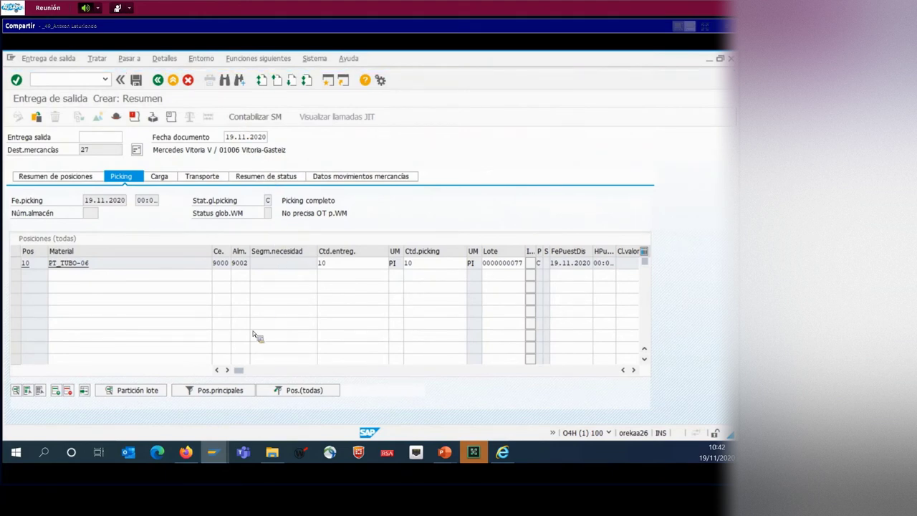
# Step: Look at the item analysis session again and go back to the delivery's picking data
pyautogui.moveTo(215, 456)
pyautogui.click(242, 425)
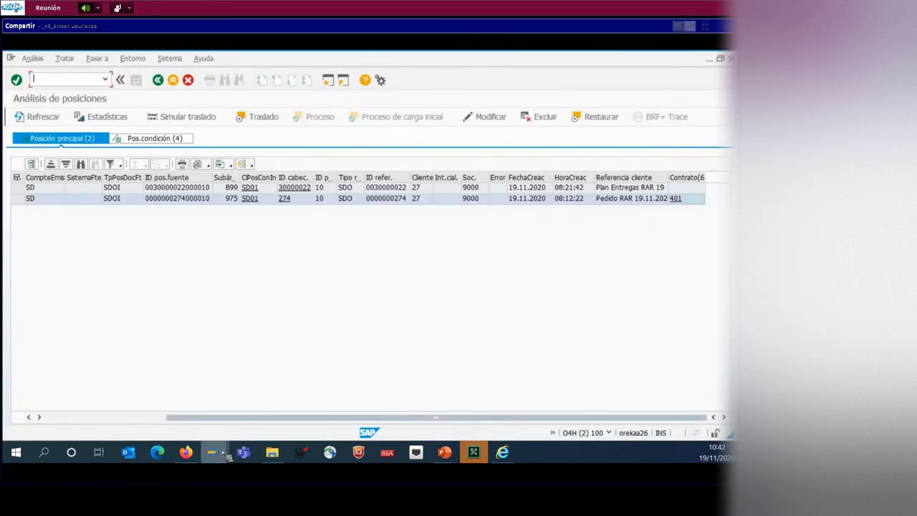
pyautogui.moveTo(217, 453)
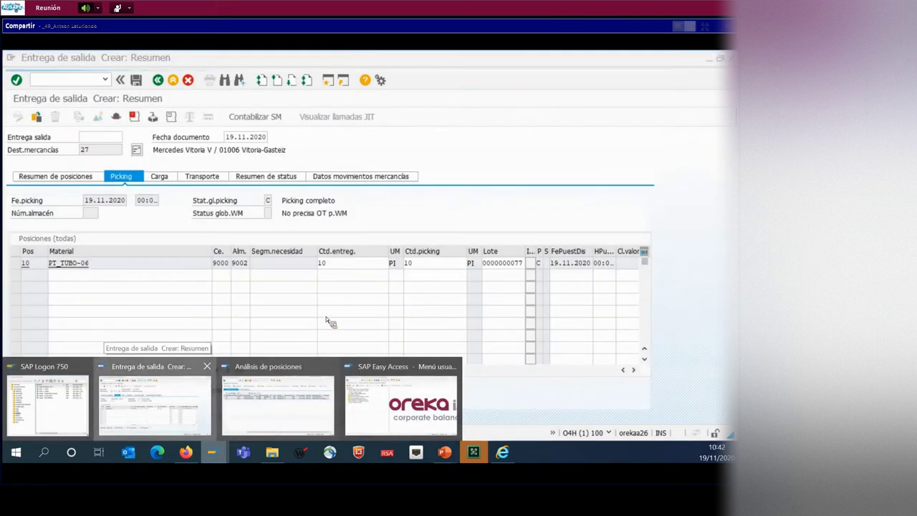
pyautogui.click(184, 398)
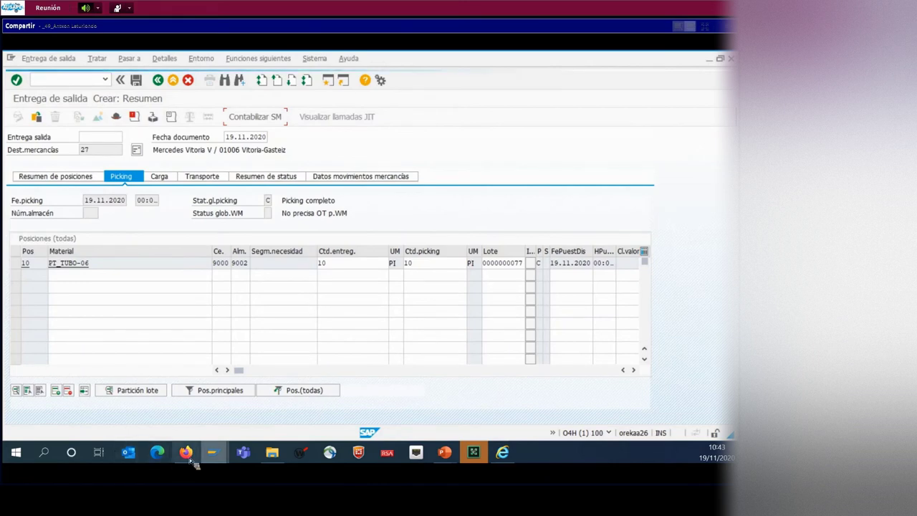
# Step: Rerun the selection of all revenue accounting items dated 19.11.2020 and return to the outbound delivery
pyautogui.moveTo(212, 453)
pyautogui.click(272, 399)
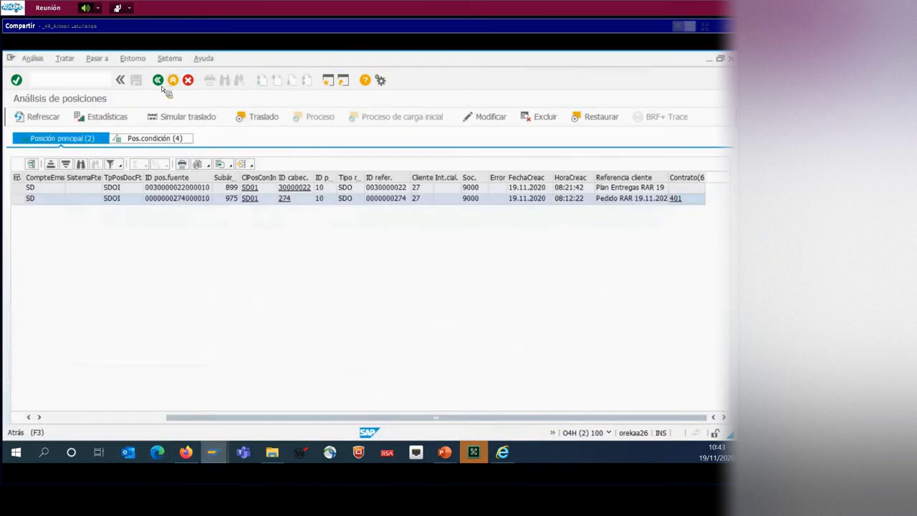
pyautogui.click(158, 81)
pyautogui.click(20, 119)
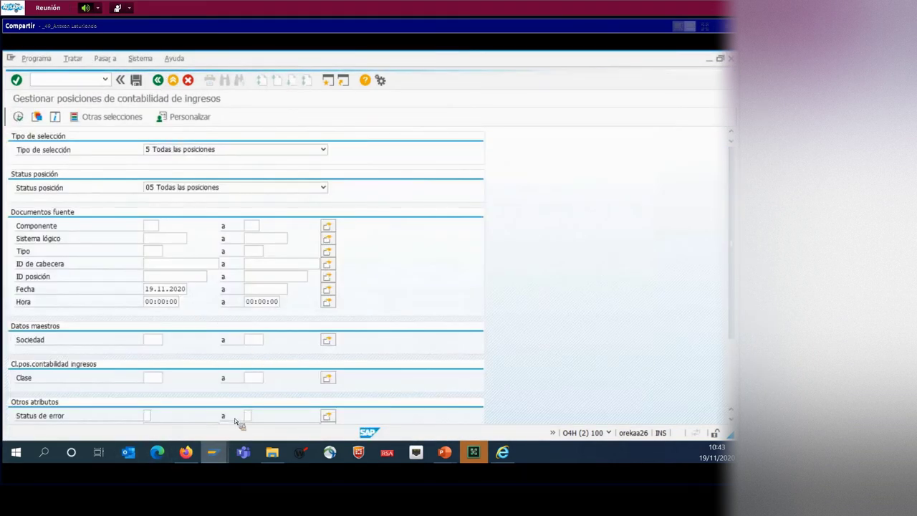
pyautogui.moveTo(220, 454)
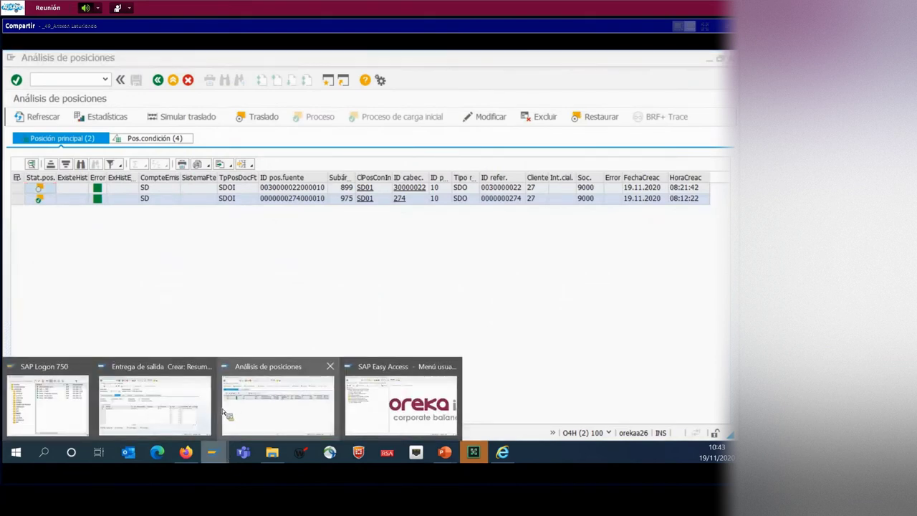
pyautogui.click(174, 416)
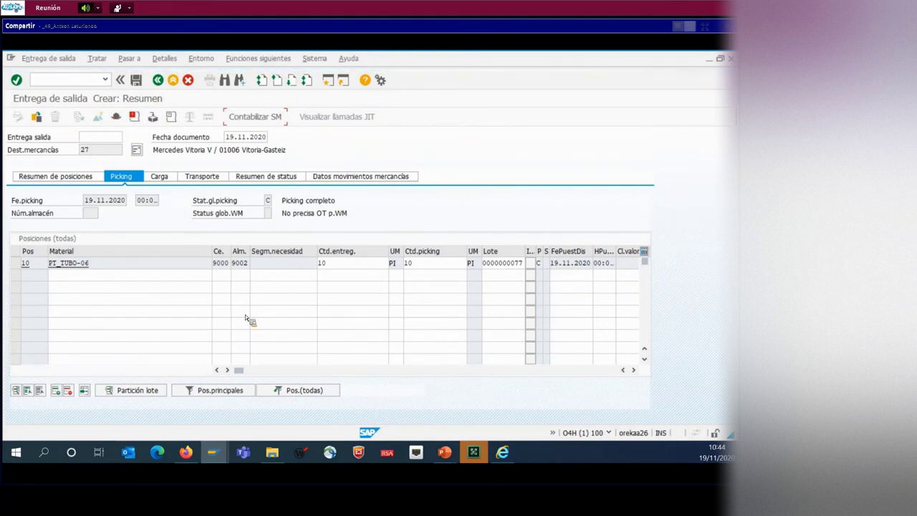
# Step: Compare the status of the two main items in the item analysis, and return to the outbound delivery
pyautogui.click(212, 452)
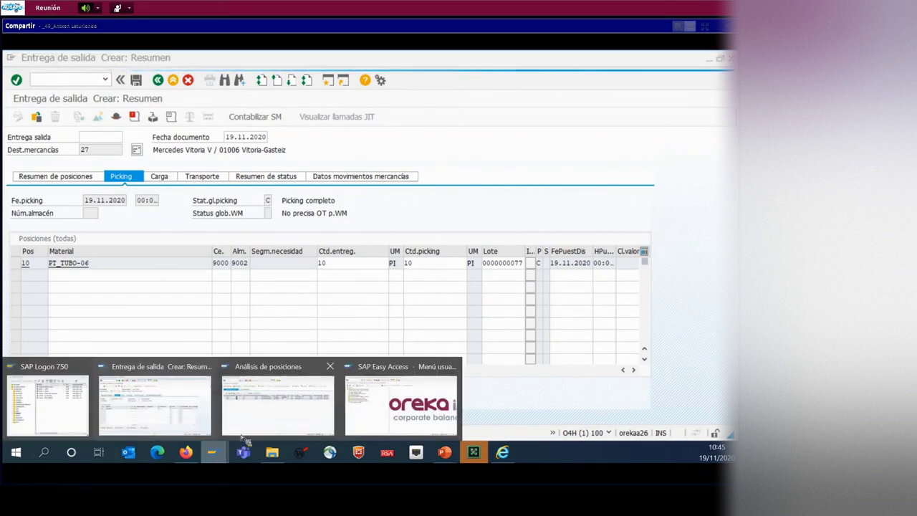
pyautogui.click(279, 405)
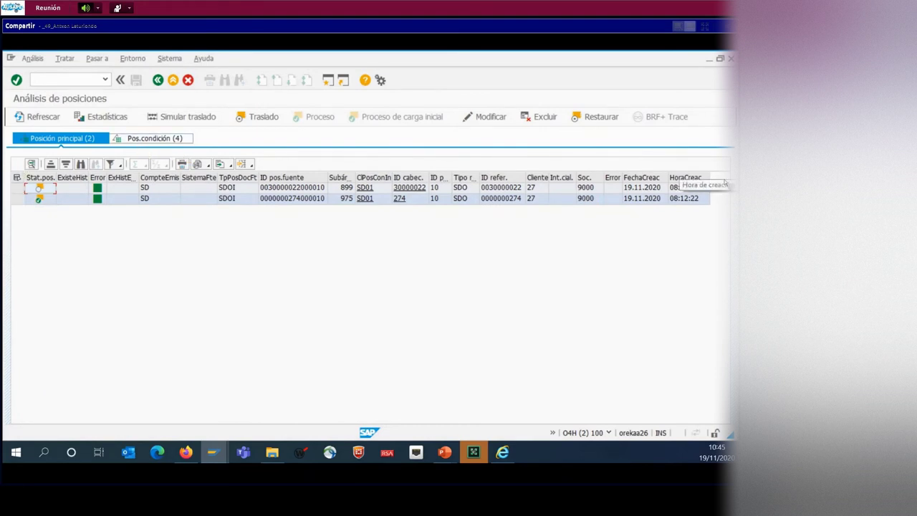
pyautogui.moveTo(34, 207)
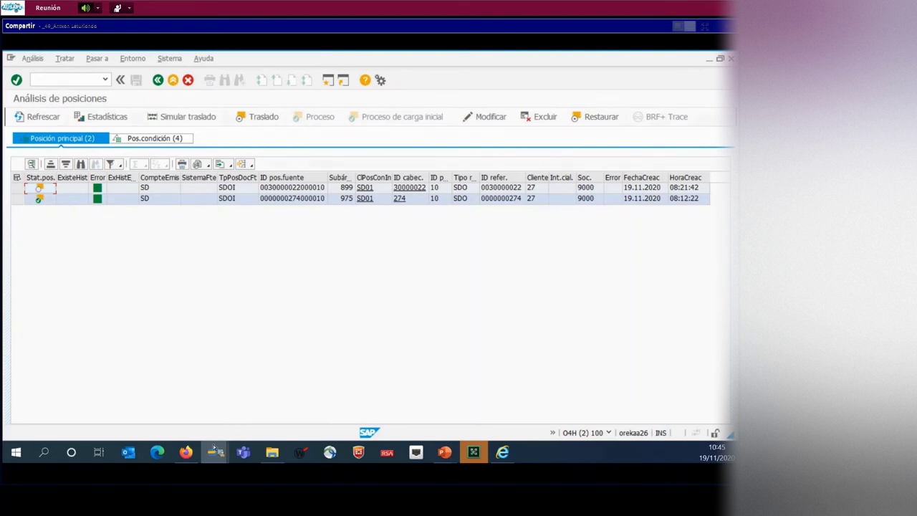
pyautogui.moveTo(212, 444)
pyautogui.click(184, 378)
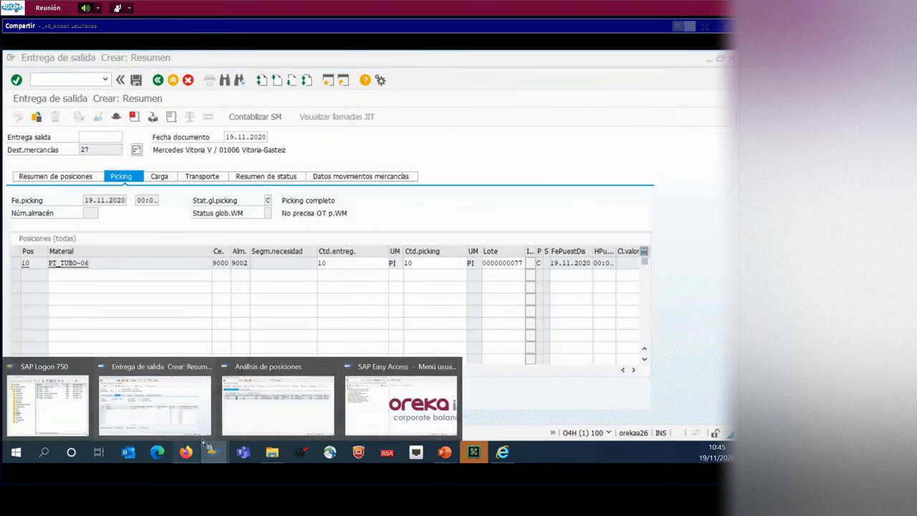
# Step: Switch to Firefox and review the contract's performance obligation structure
pyautogui.click(185, 452)
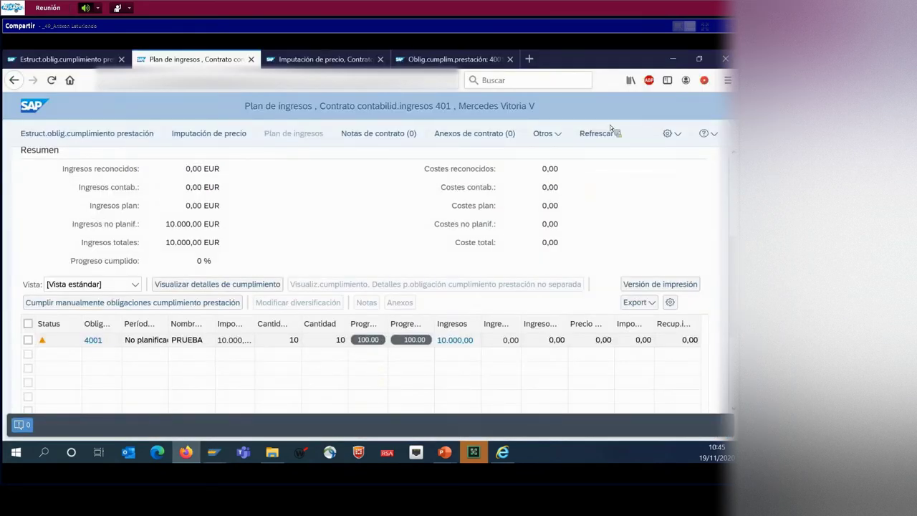
pyautogui.click(60, 59)
pyautogui.scroll(2, 180, 208)
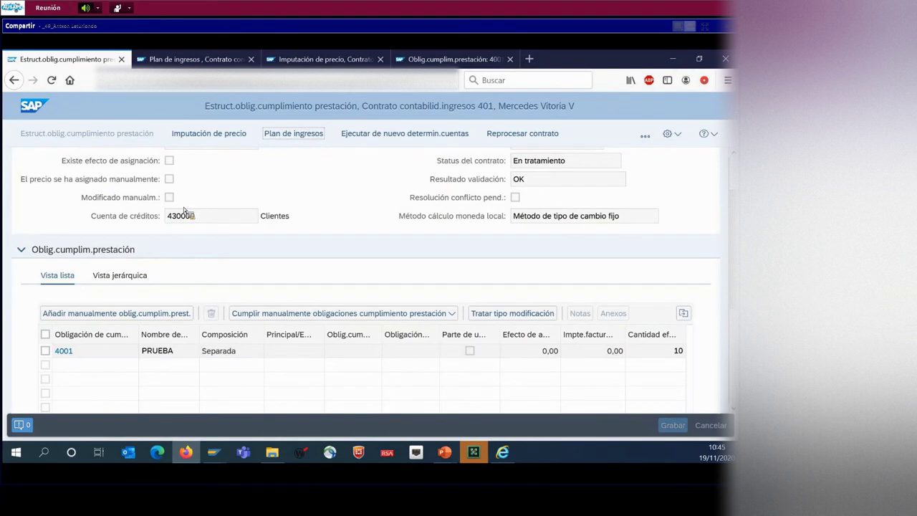
# Step: Review the contract information above its performance obligations, and return to the outbound delivery creation in SAP GUI
pyautogui.scroll(2, 183, 213)
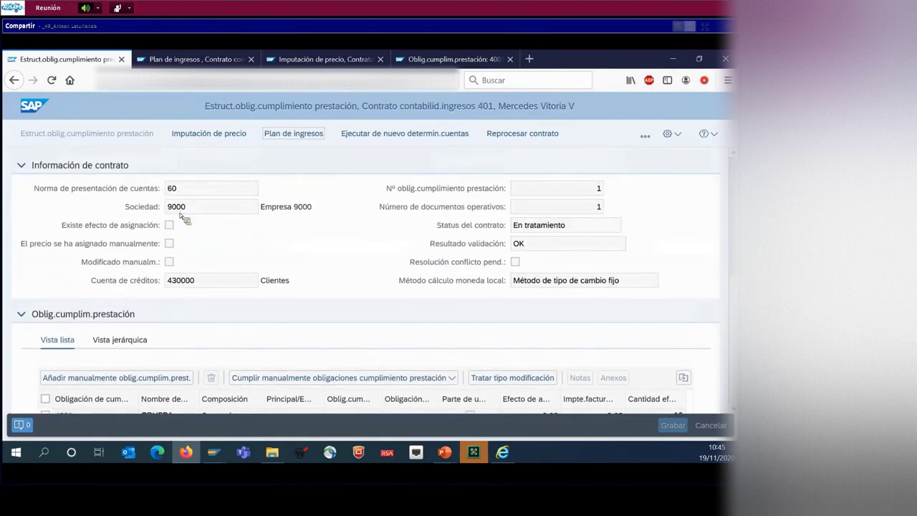
pyautogui.scroll(-2, 184, 213)
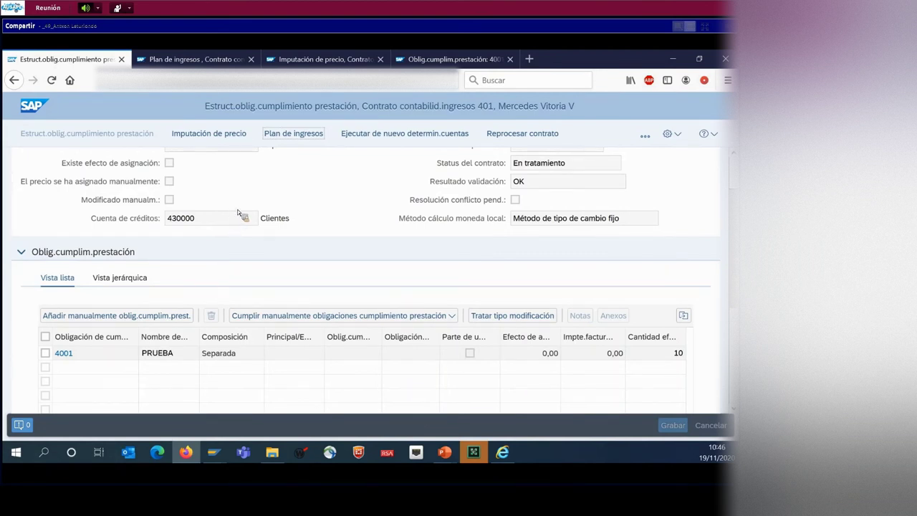
pyautogui.click(674, 60)
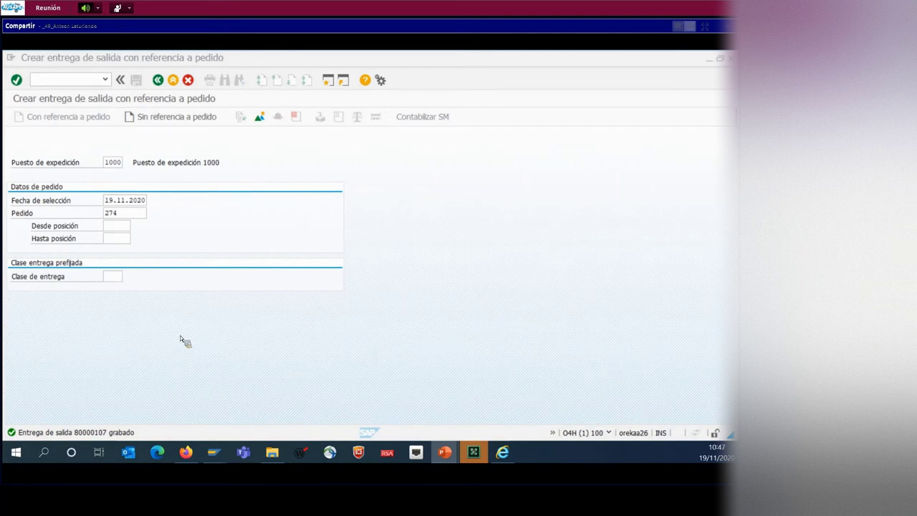
# Step: Rerun and refresh the selection of all revenue accounting items dated 19.11.2020, and widen the header ID column
pyautogui.moveTo(212, 452)
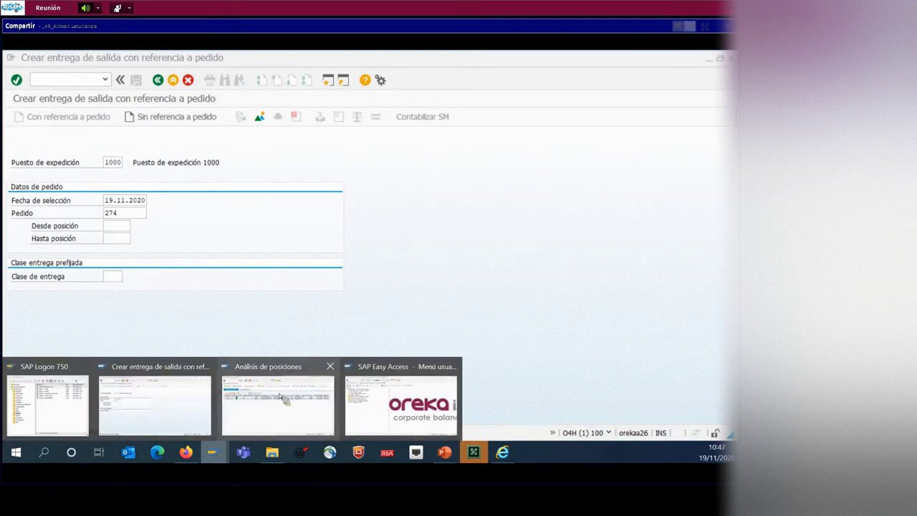
pyautogui.click(281, 398)
pyautogui.click(157, 79)
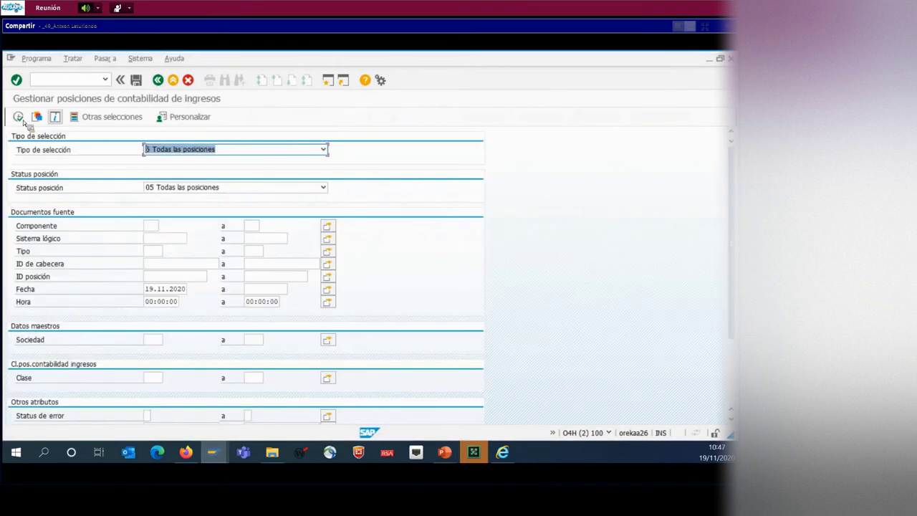
pyautogui.click(18, 116)
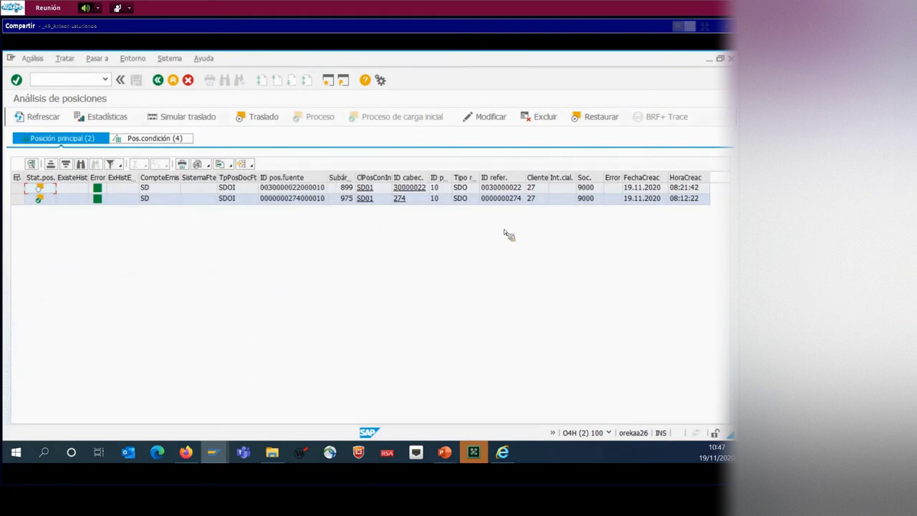
pyautogui.click(53, 118)
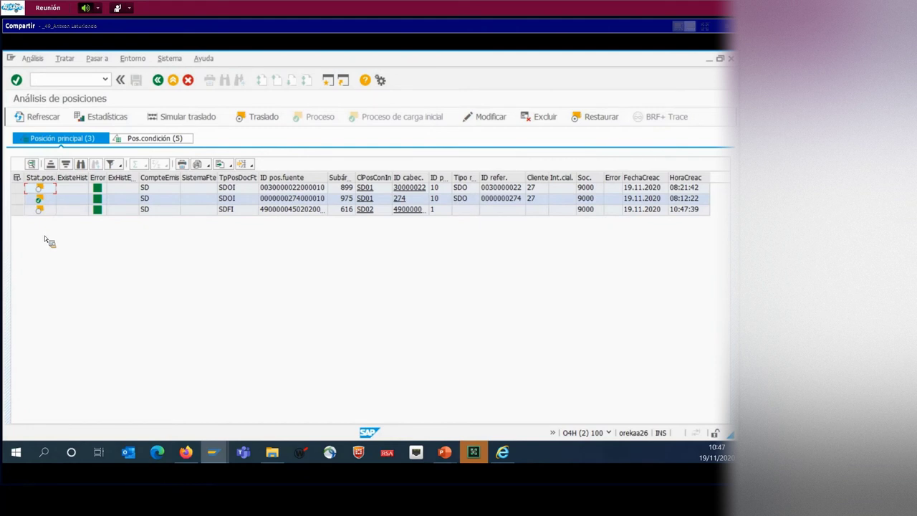
pyautogui.doubleClick(428, 178)
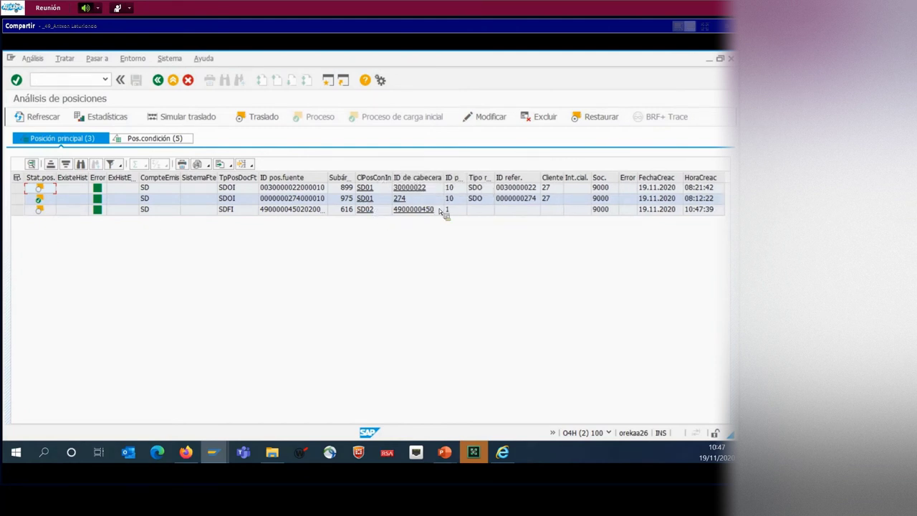
pyautogui.click(17, 210)
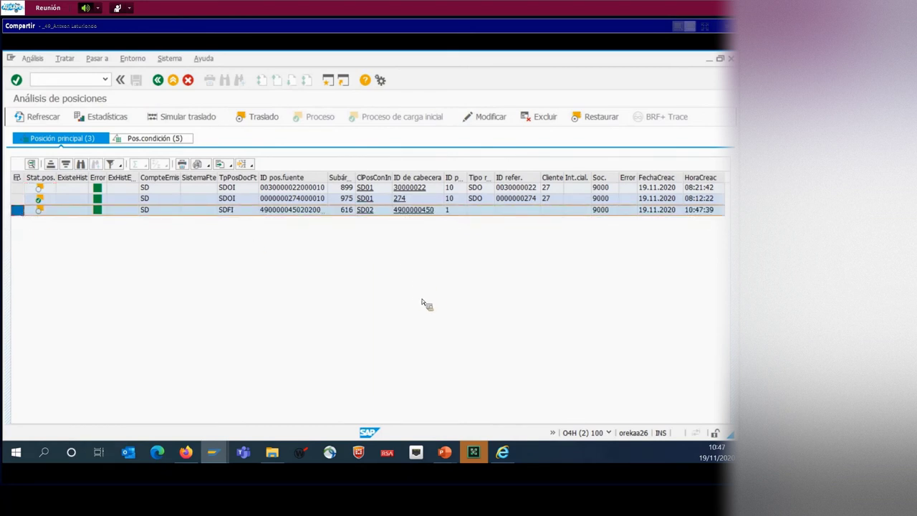
pyautogui.click(271, 122)
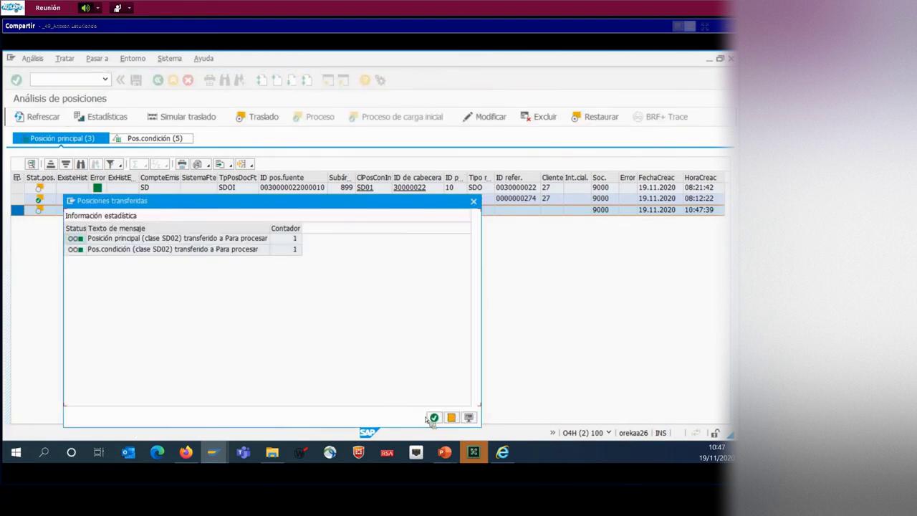
pyautogui.click(434, 417)
# Step: Process the transferred SD02 fulfilment item and close the processing statistics
pyautogui.click(315, 118)
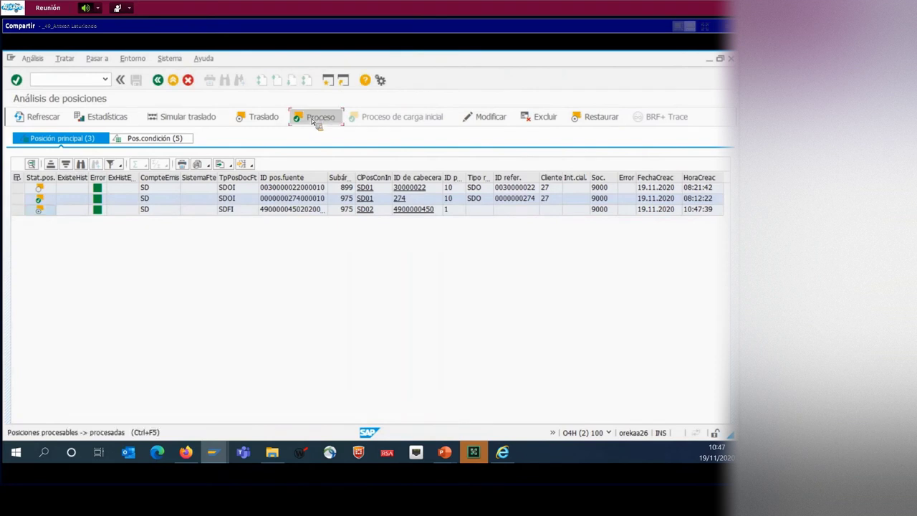
pyautogui.click(17, 209)
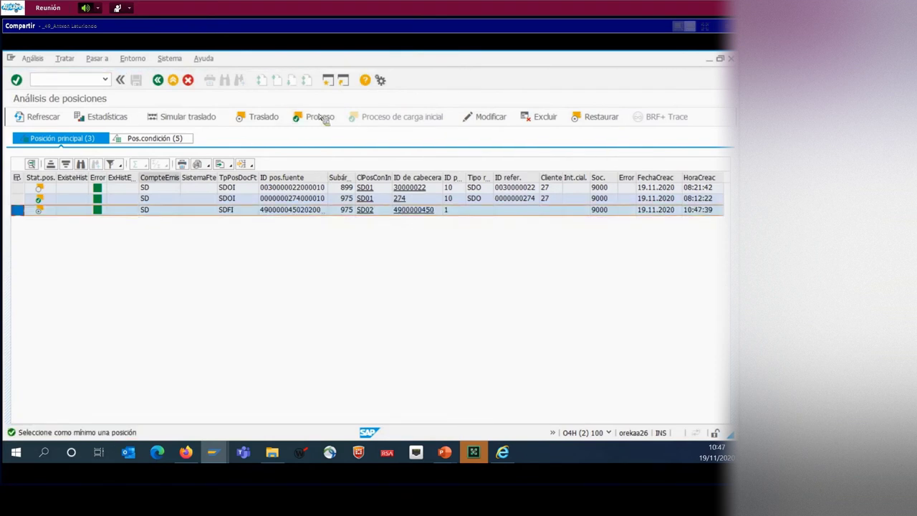
pyautogui.click(317, 117)
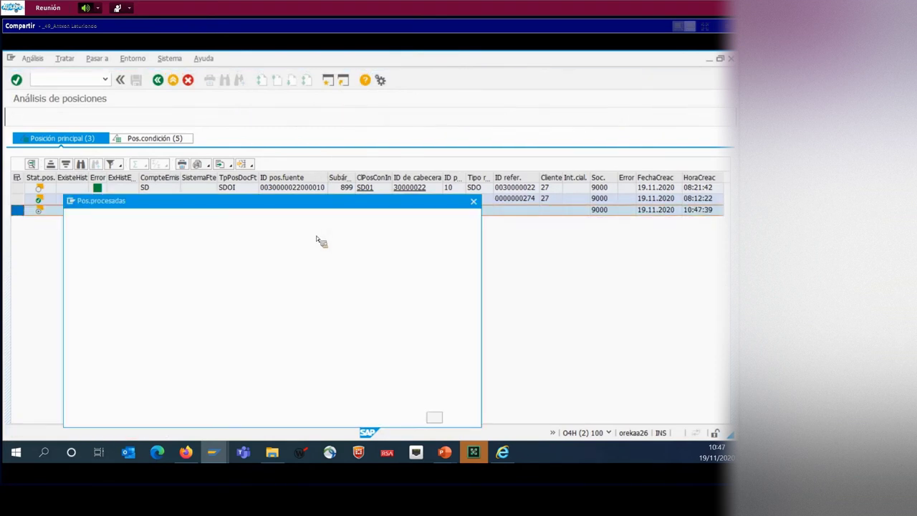
pyautogui.click(434, 417)
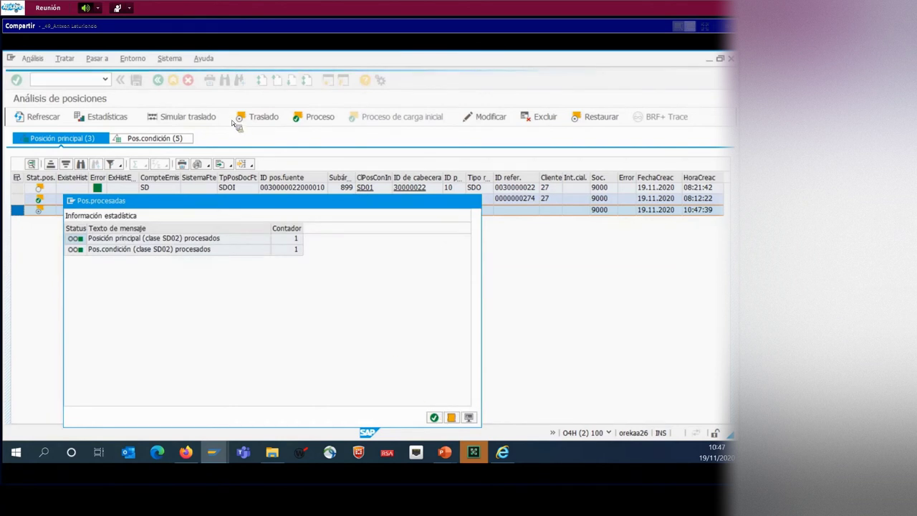
# Step: Apply the /PRUEBA_ORK layout to the item list and bring its contract column into view
pyautogui.click(241, 164)
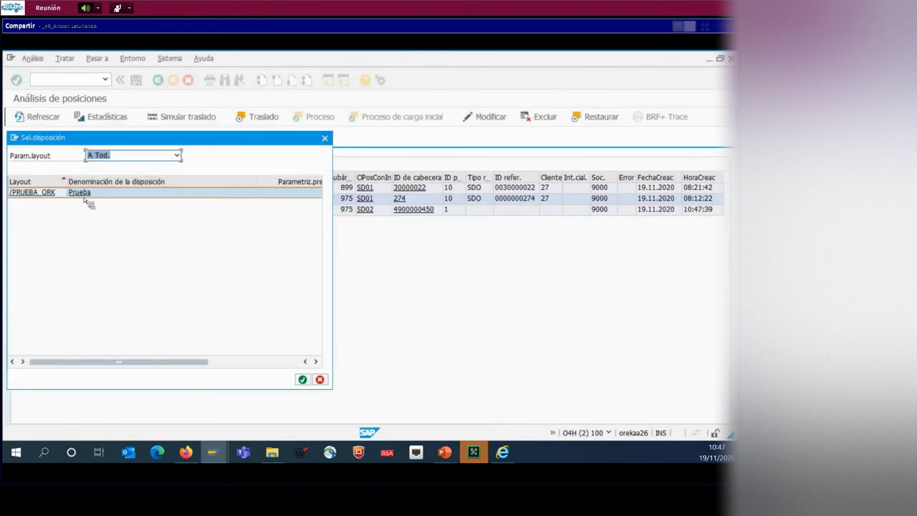
pyautogui.doubleClick(81, 194)
pyautogui.moveTo(434, 420); pyautogui.dragTo(492, 420)
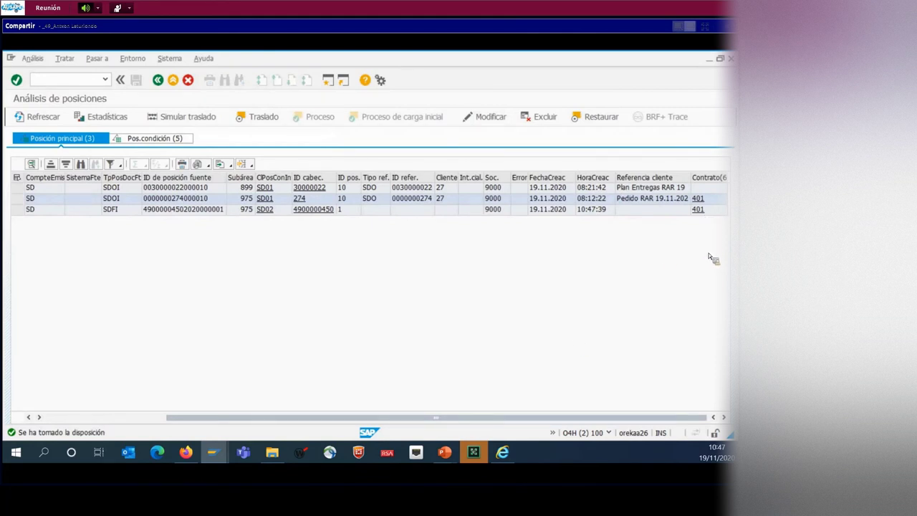
# Step: Switch to Firefox, refresh the price allocation of contract 401, and check the obligation's fulfilment progress
pyautogui.click(214, 453)
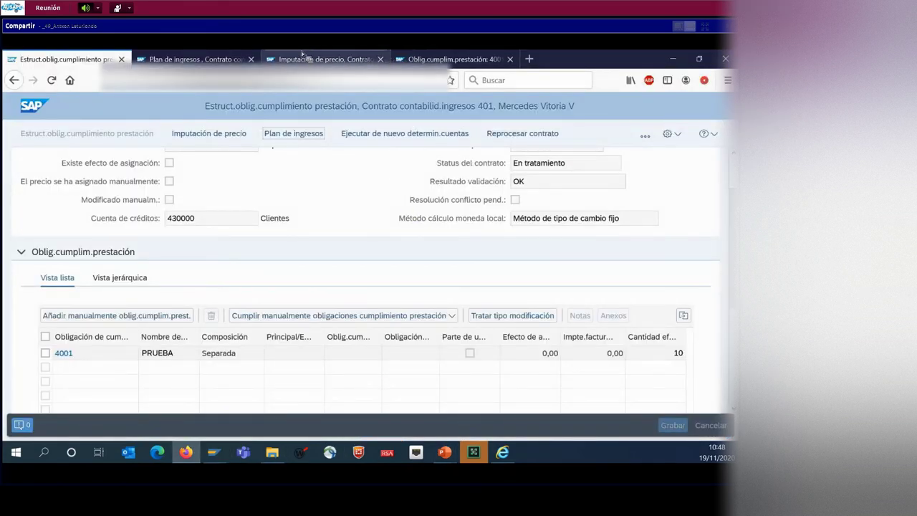
pyautogui.click(322, 59)
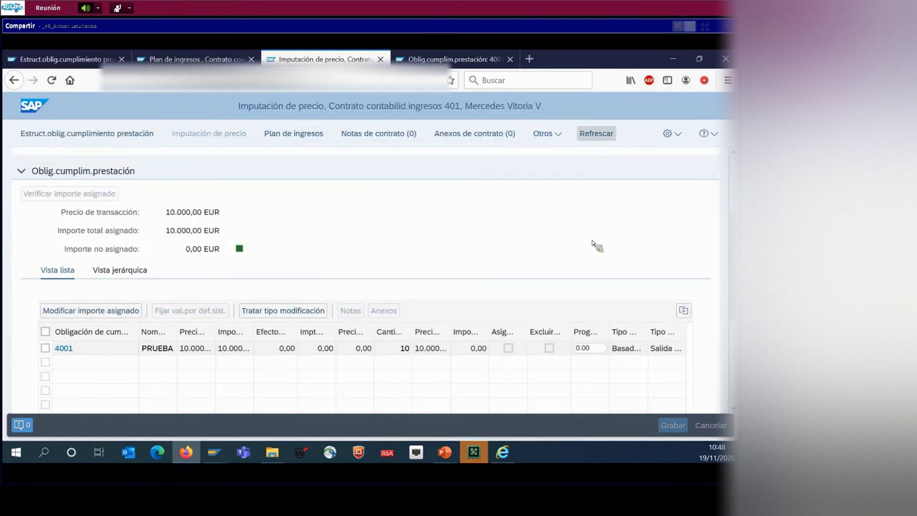
pyautogui.click(598, 134)
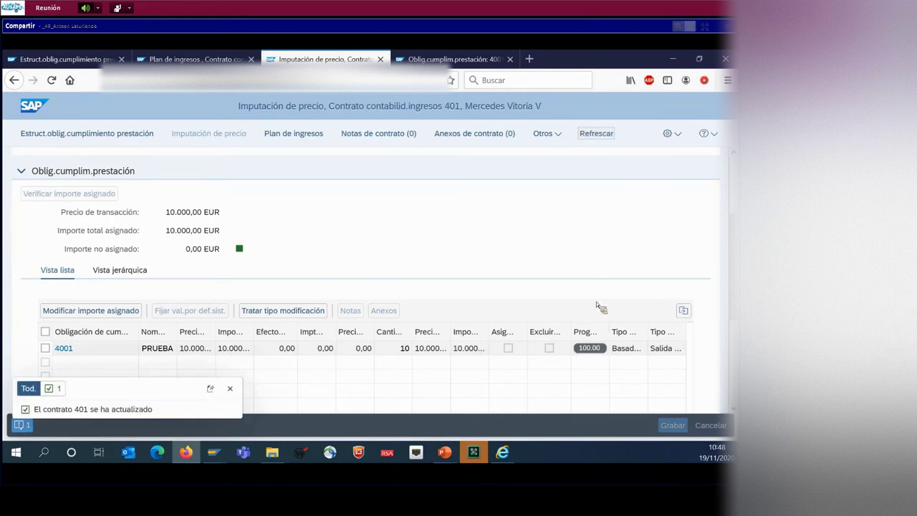
pyautogui.moveTo(595, 353)
# Step: Refresh the revenue plan of contract 401 and check the status and recognised revenue of its obligation
pyautogui.click(222, 54)
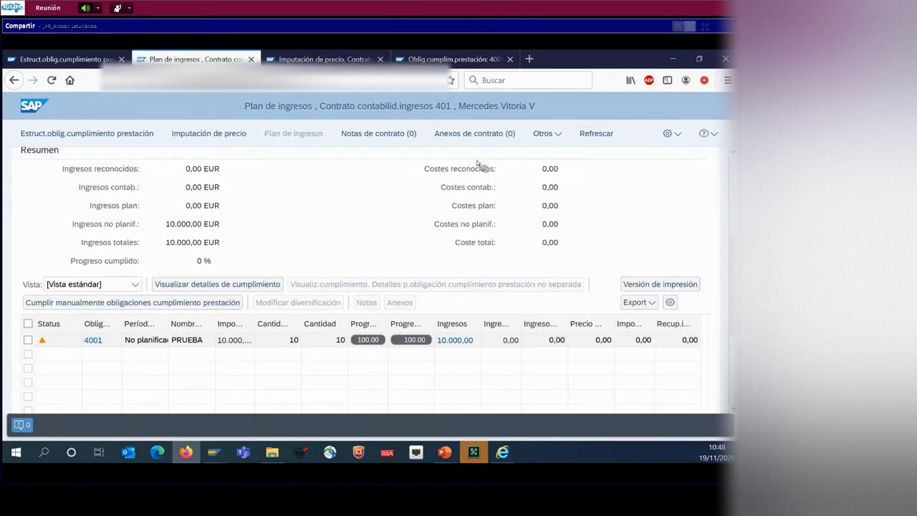
pyautogui.click(611, 135)
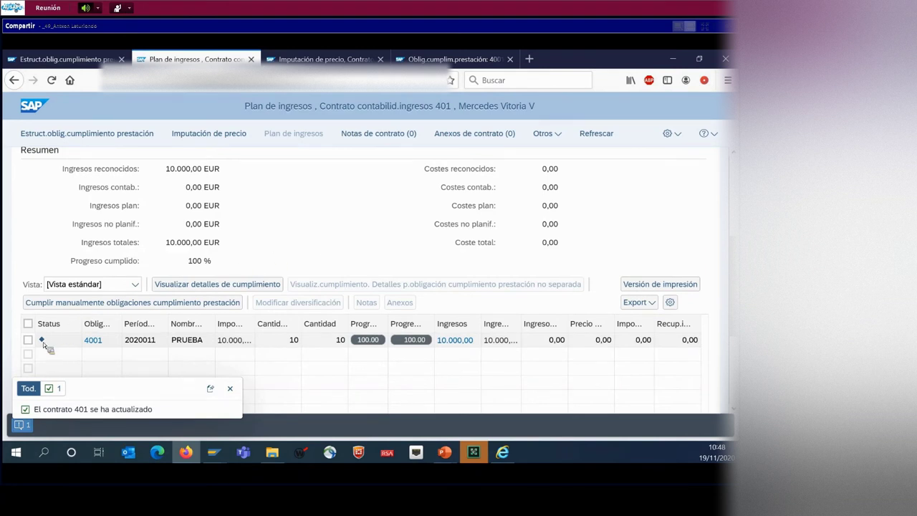
pyautogui.moveTo(43, 342)
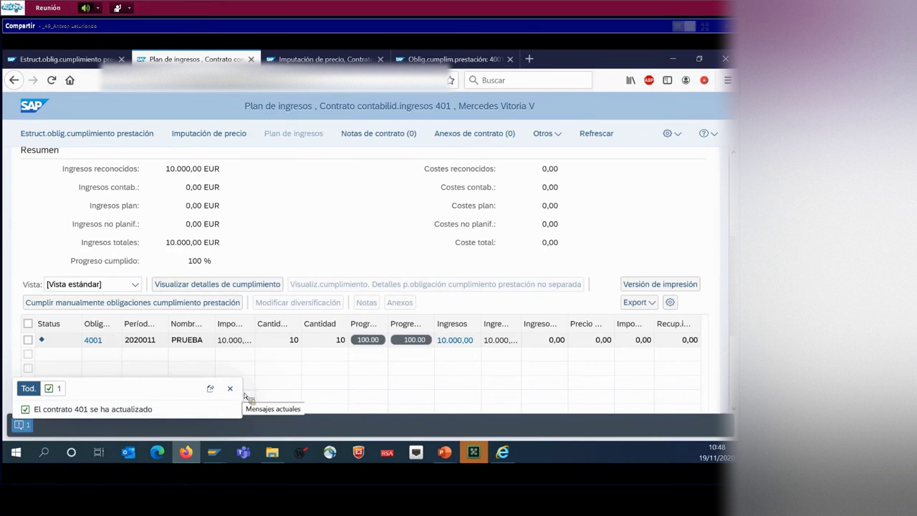
# Step: Switch to SAP Easy Access, maximise it, and open Arrastrar ingresos under Contable de ingresos, Contabilización de ingresos
pyautogui.moveTo(214, 457)
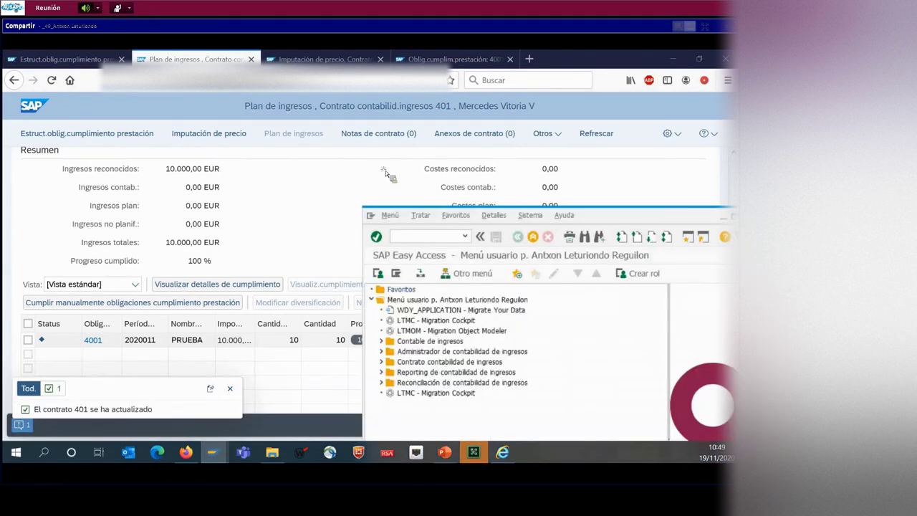
pyautogui.moveTo(665, 216); pyautogui.dragTo(489, 165)
pyautogui.doubleClick(486, 166)
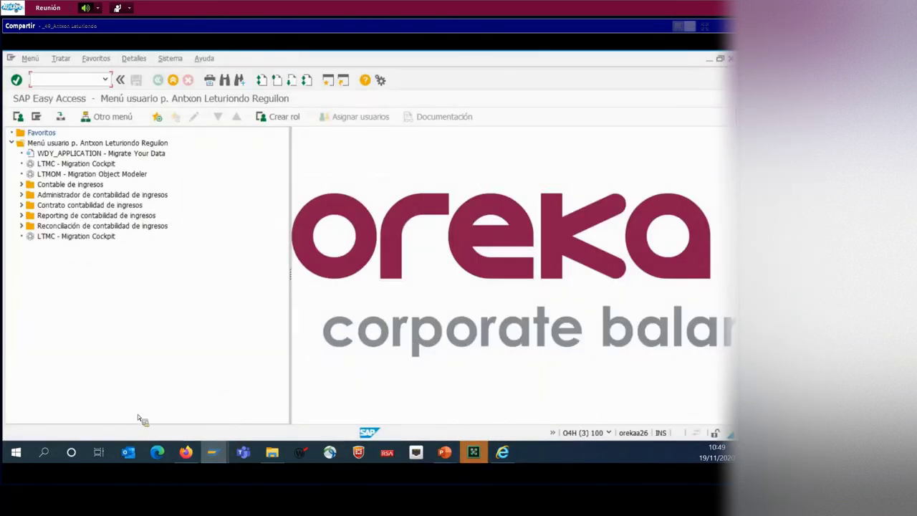
pyautogui.click(21, 184)
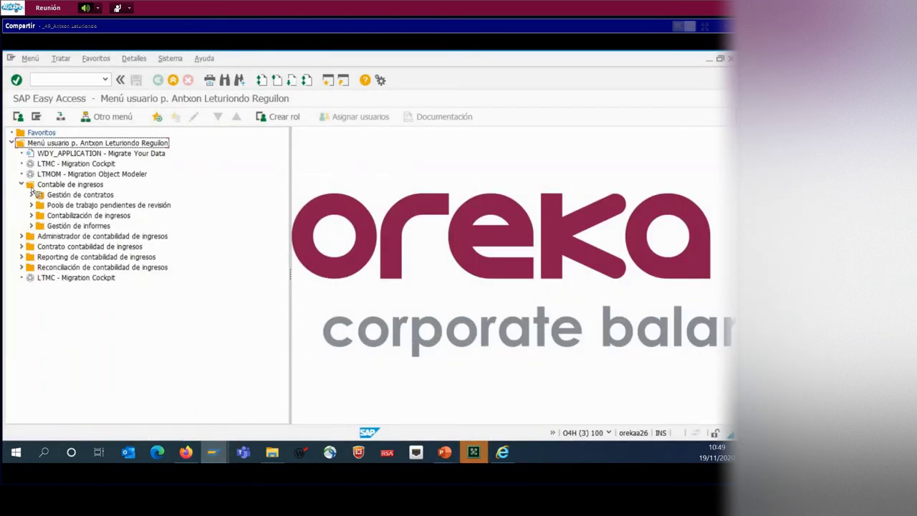
pyautogui.click(32, 216)
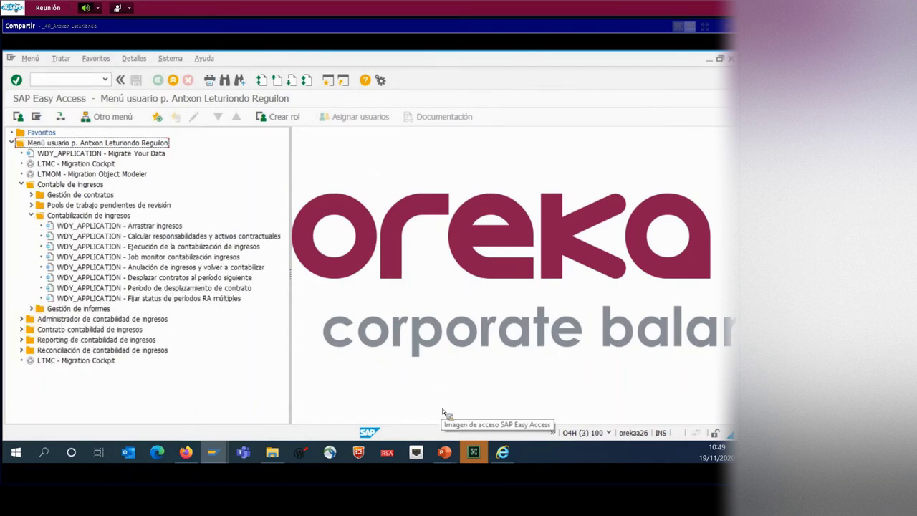
pyautogui.click(166, 228)
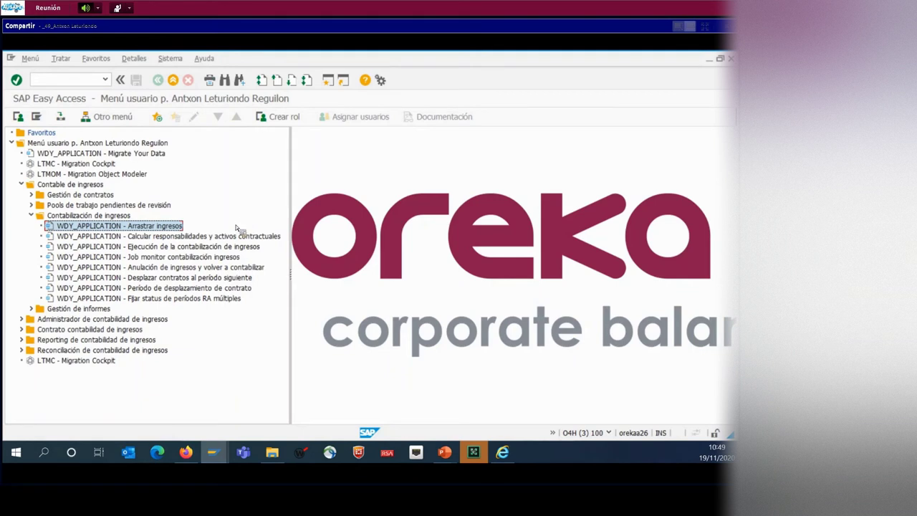
pyautogui.doubleClick(82, 229)
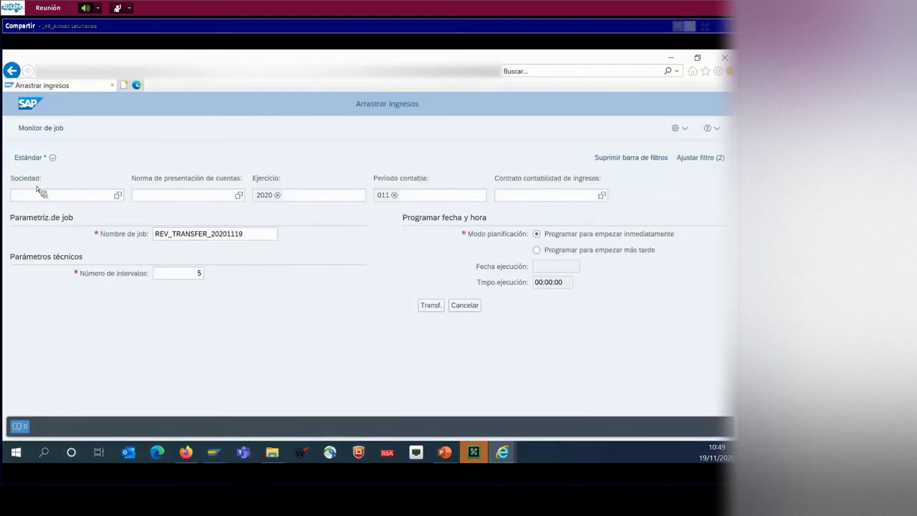
# Step: Restrict the revenue transfer job to company code 9000 and accounting principle 60
pyautogui.click(40, 196)
pyautogui.write('900')
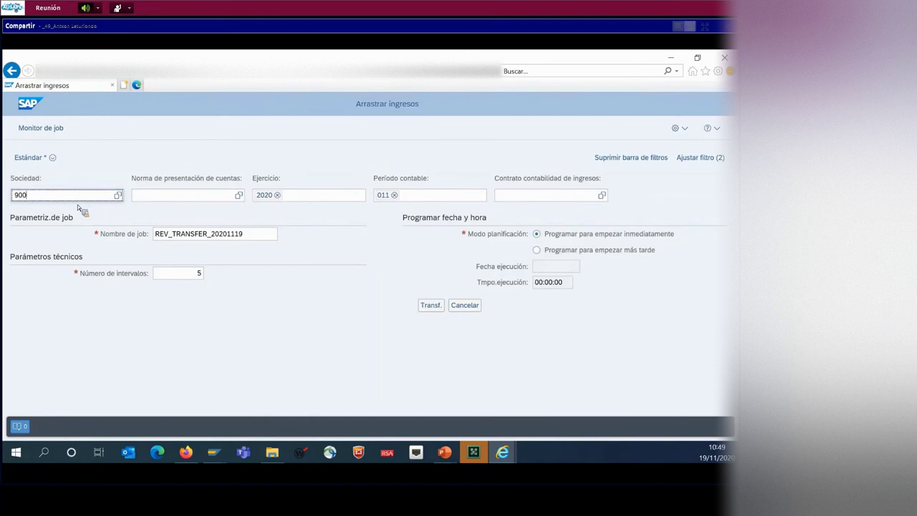
pyautogui.write('0')
pyautogui.click(183, 198)
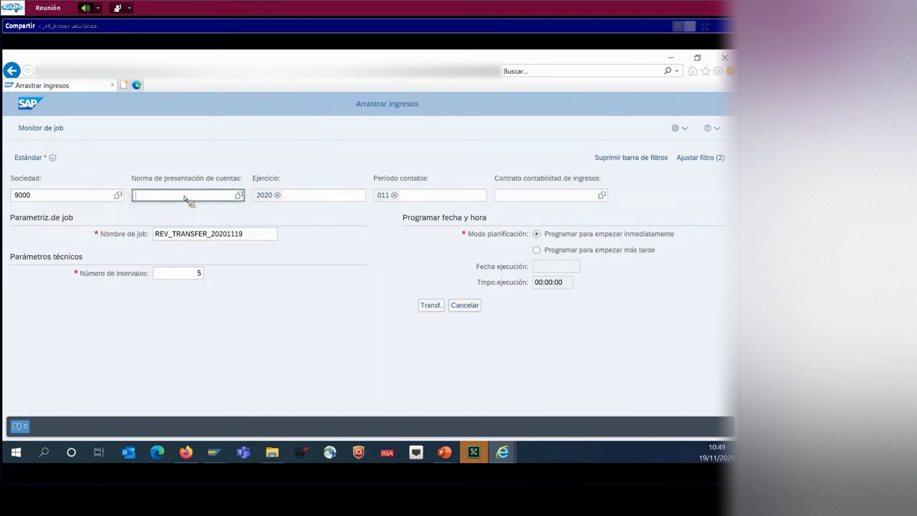
pyautogui.write('60')
# Step: Limit the revenue transfer to contract 401, start the job immediately, and return to the item analysis in SAP GUI
pyautogui.click(553, 199)
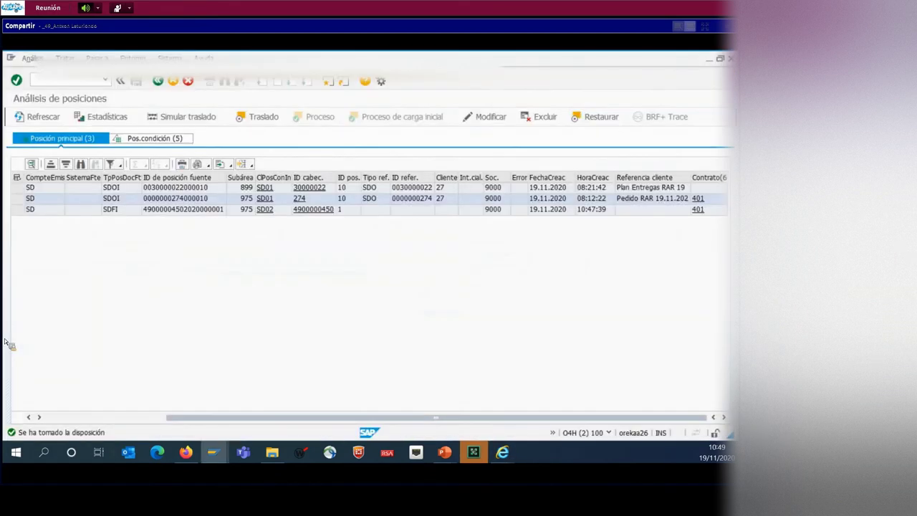
pyautogui.click(532, 195)
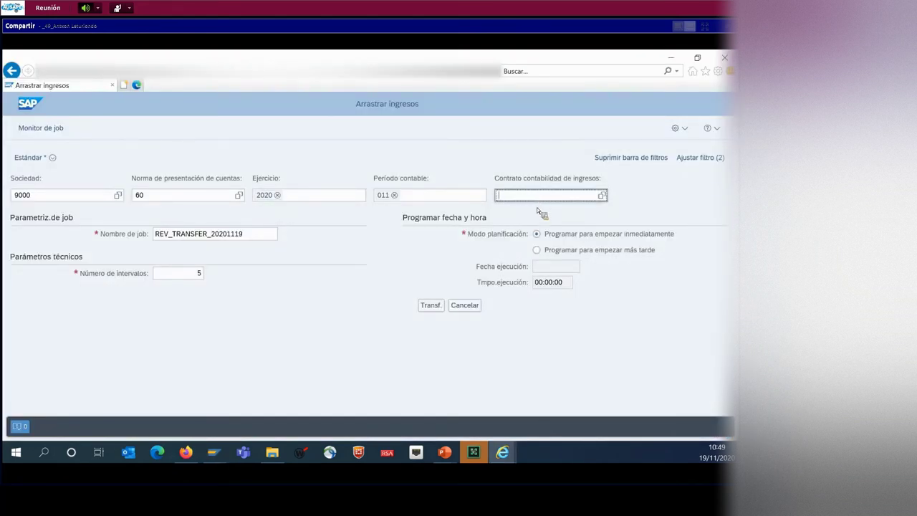
pyautogui.write('401')
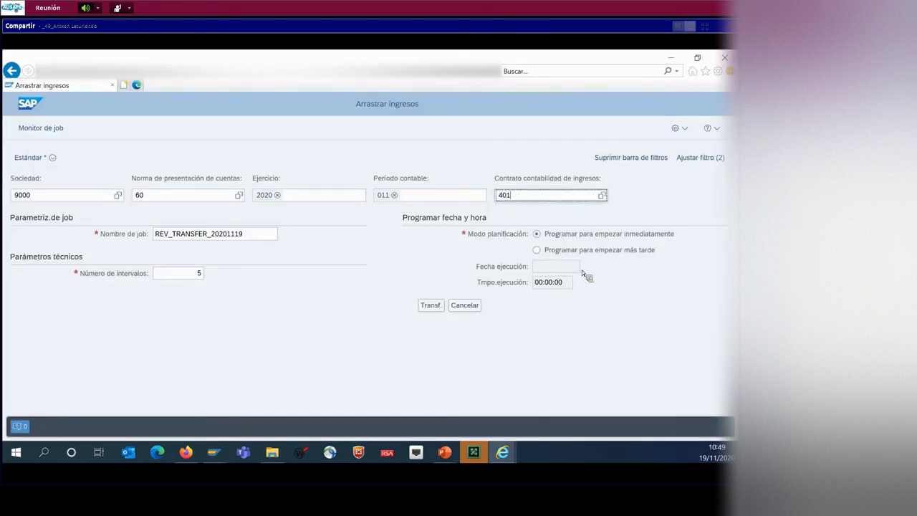
pyautogui.press('Return')
pyautogui.click(435, 306)
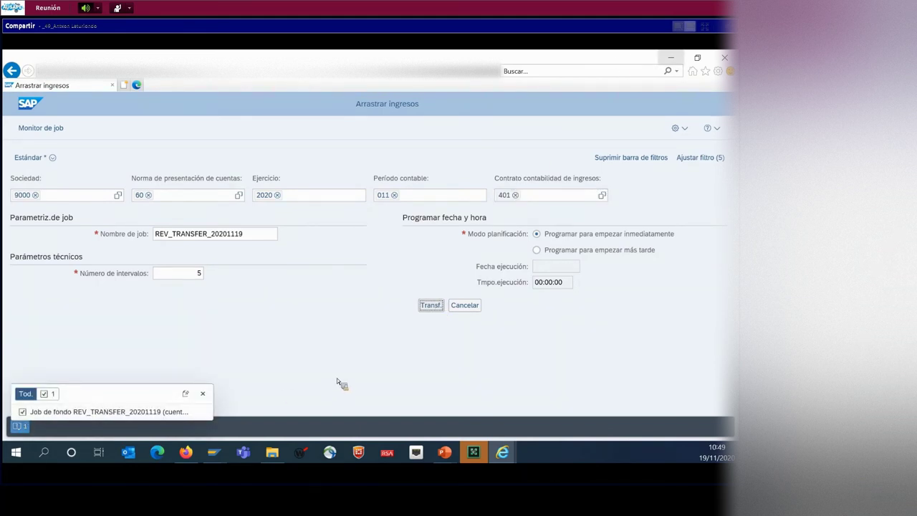
pyautogui.click(672, 63)
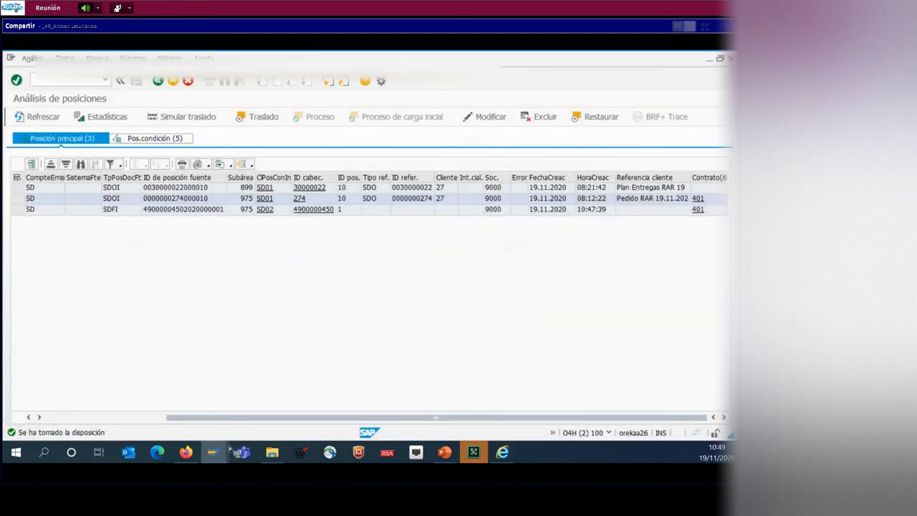
# Step: Switch to SAP Easy Access and open Ejecución de la contabilización de ingresos in a maximised browser window
pyautogui.moveTo(212, 453)
pyautogui.click(322, 372)
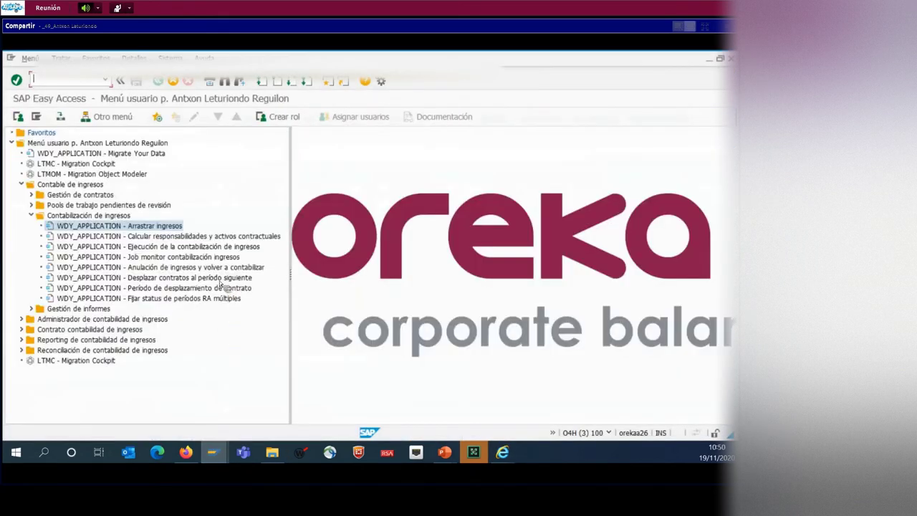
pyautogui.click(203, 249)
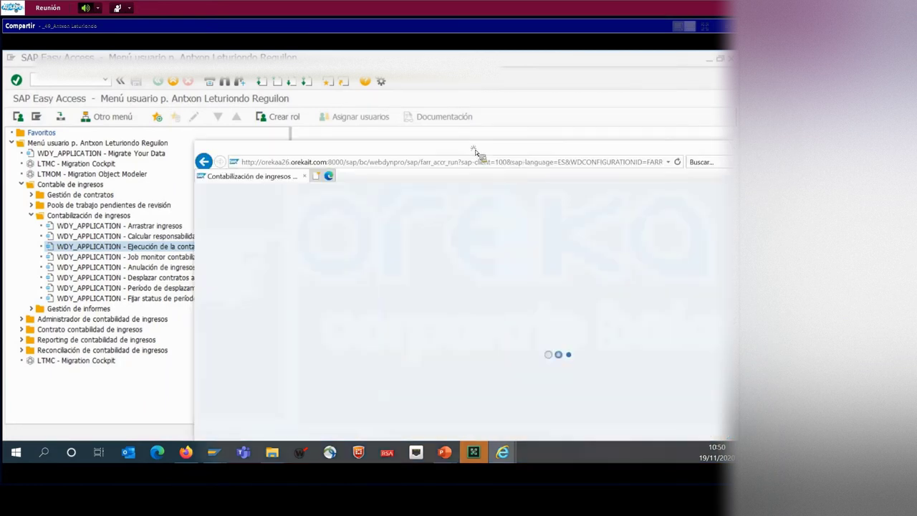
pyautogui.doubleClick(459, 149)
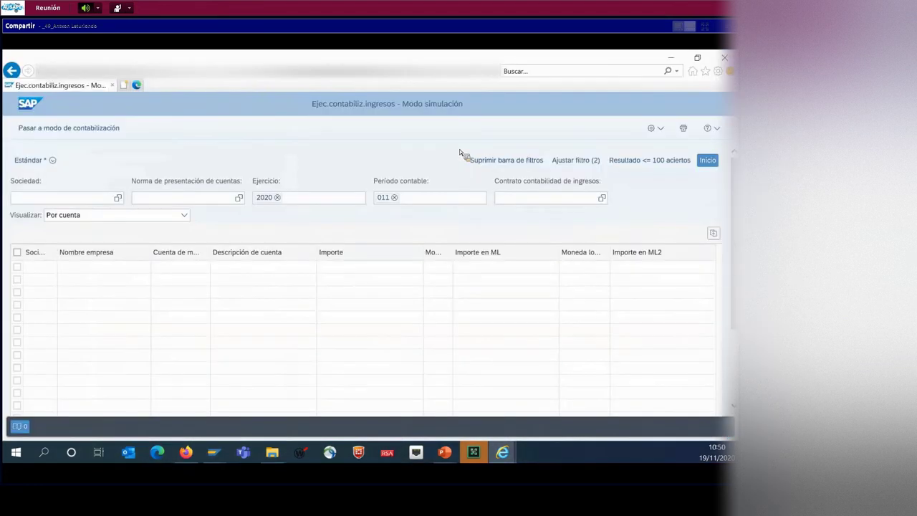
# Step: Simulate the revenue posting run for company code 9000, accounting principle 60 and contract 401
pyautogui.click(54, 193)
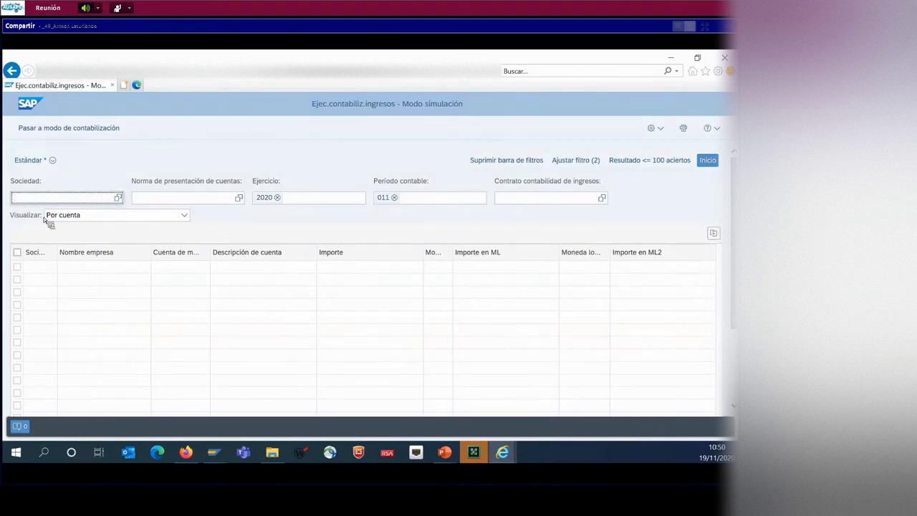
pyautogui.write('9000')
pyautogui.click(174, 198)
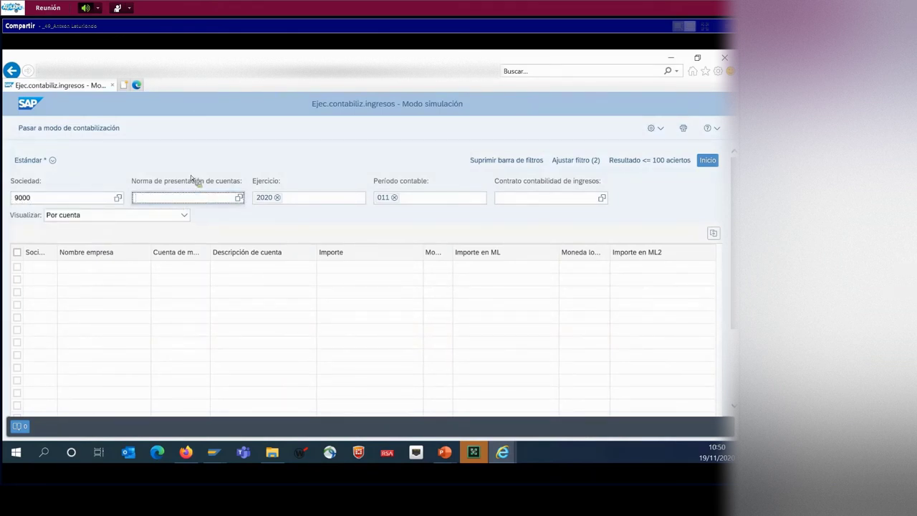
pyautogui.write('60')
pyautogui.click(572, 201)
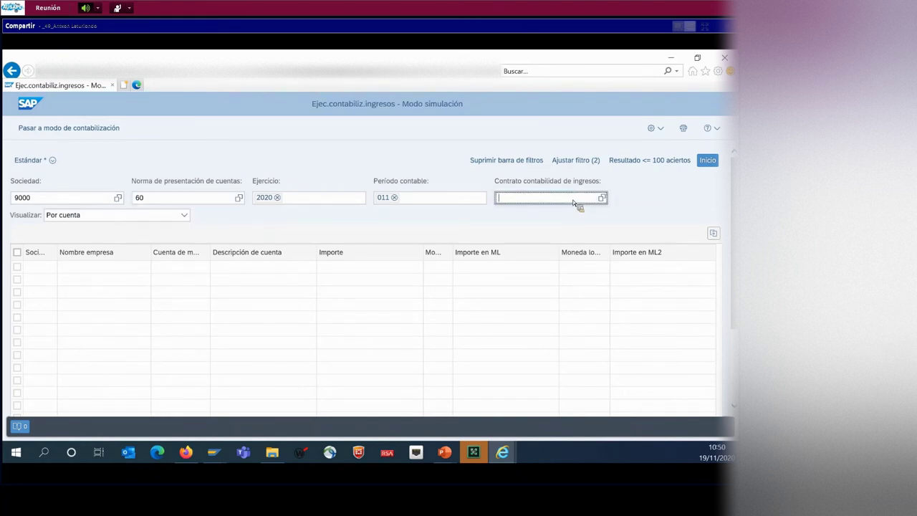
pyautogui.write('401')
pyautogui.press('Return')
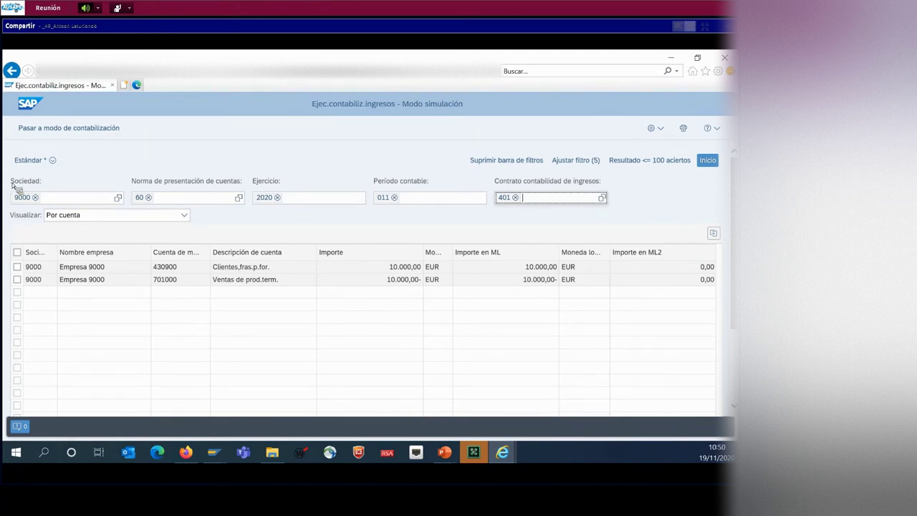
# Step: Change the run to posting mode, schedule it to start immediately, and post the revenue of contract 401
pyautogui.click(69, 129)
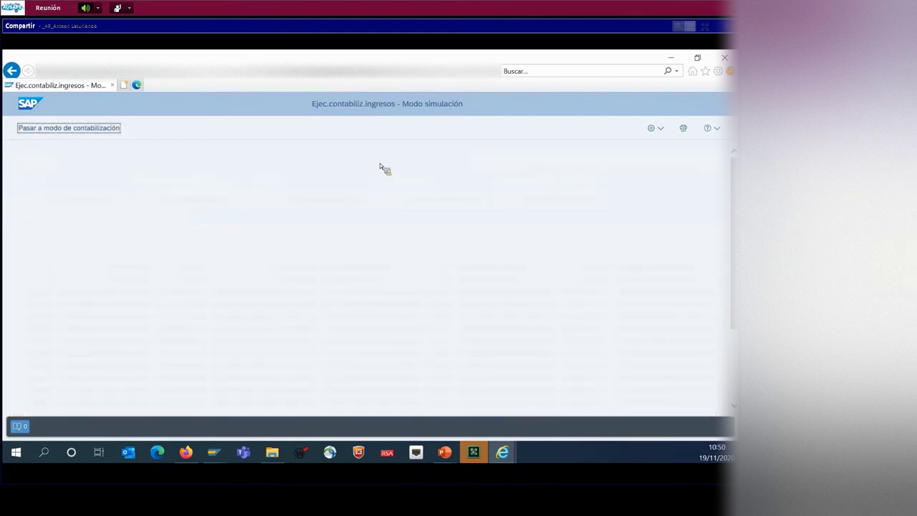
pyautogui.click(536, 264)
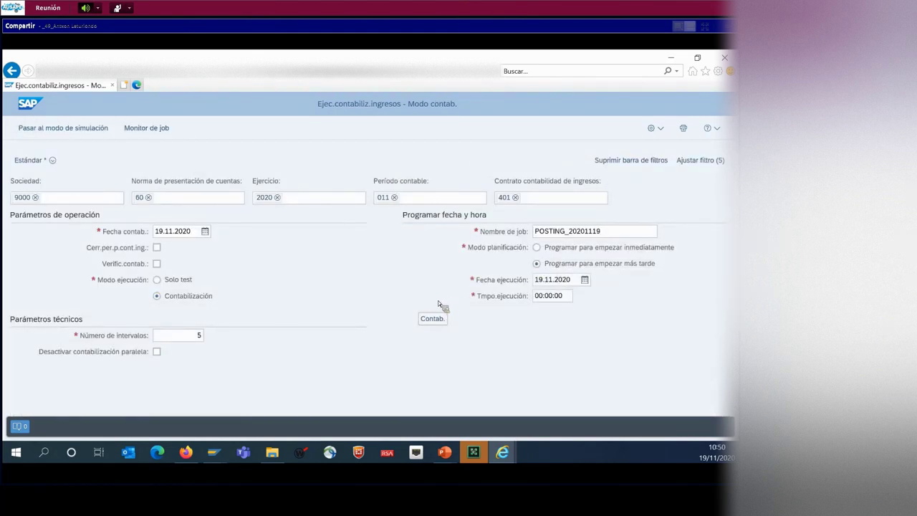
pyautogui.click(432, 319)
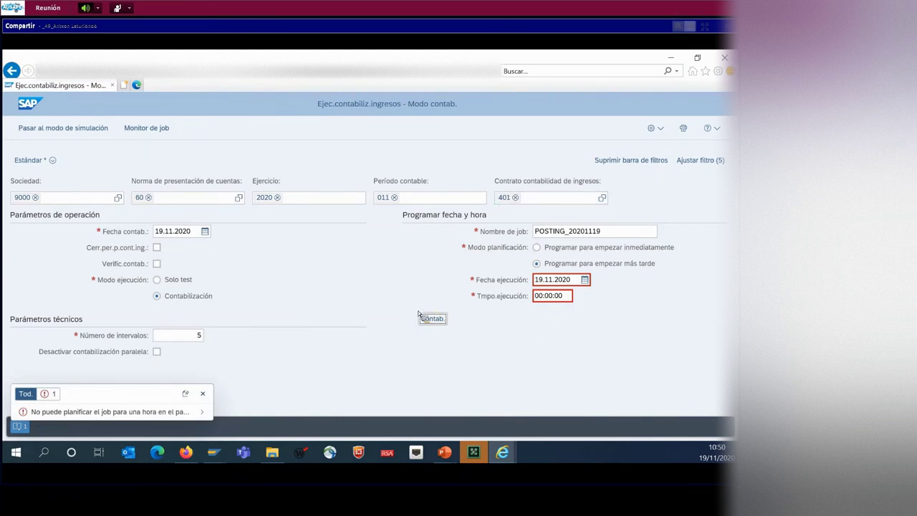
pyautogui.click(537, 247)
pyautogui.click(434, 320)
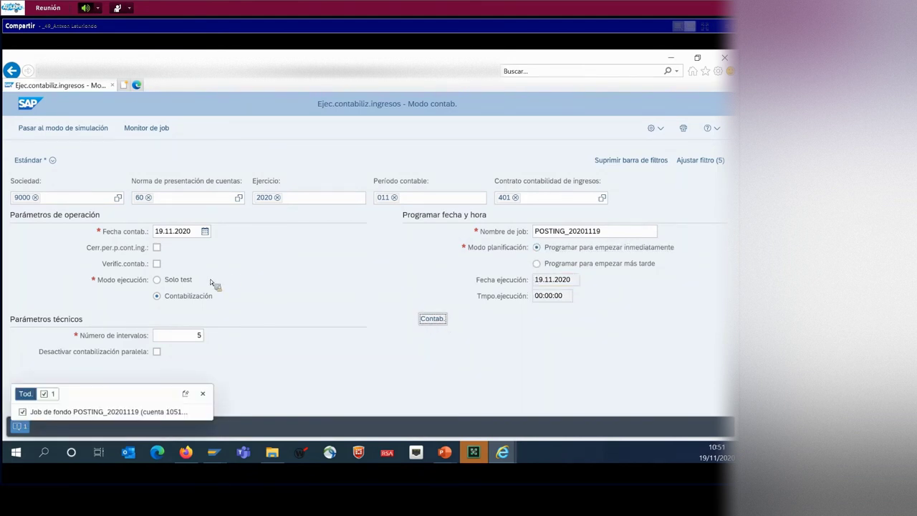
# Step: Refresh the revenue posting job monitor and open the journal document generated by job POSTING_20201119
pyautogui.click(152, 130)
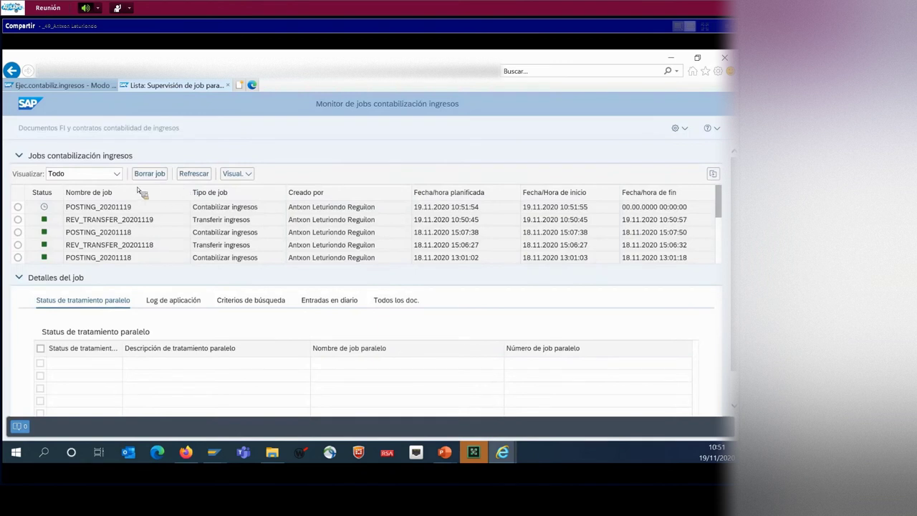
pyautogui.click(185, 175)
pyautogui.click(97, 208)
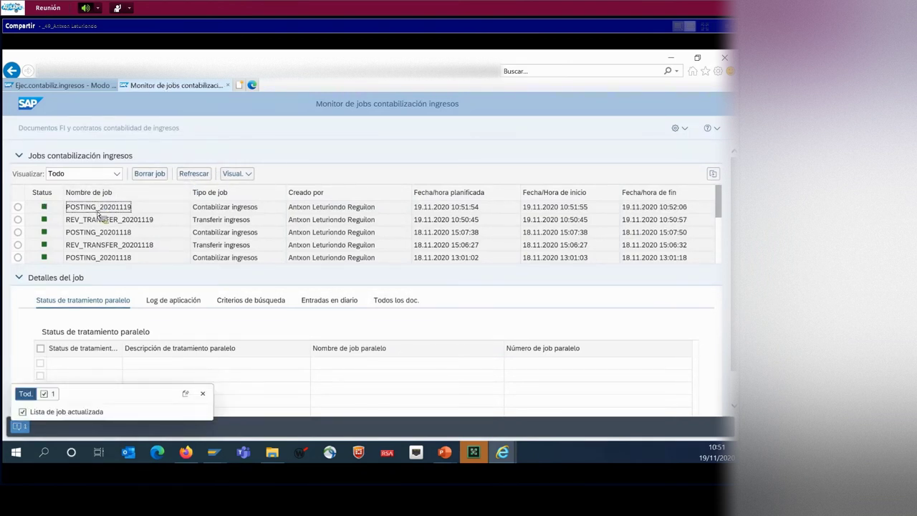
pyautogui.click(337, 301)
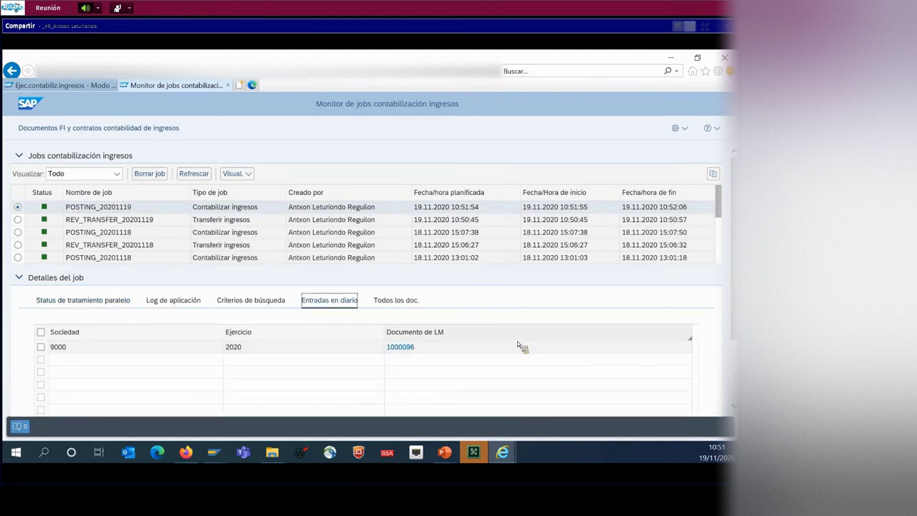
pyautogui.click(400, 346)
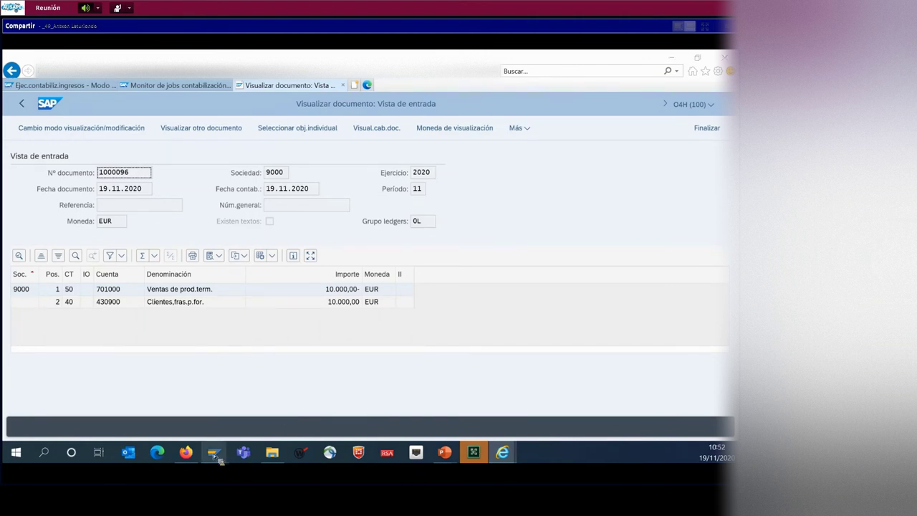
# Step: Switch to Firefox, refresh contract 401's revenue plan, check its obligation status and posted revenue, and refresh the price allocation
pyautogui.moveTo(213, 453)
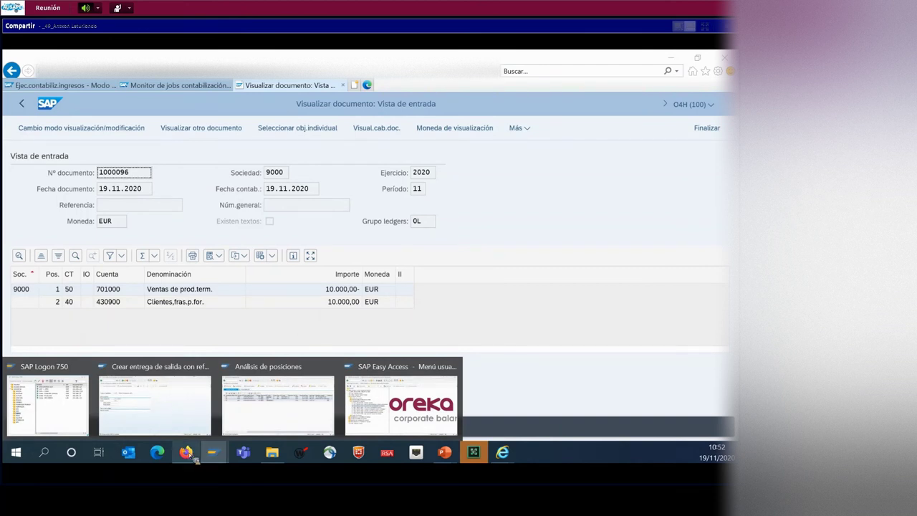
pyautogui.click(187, 453)
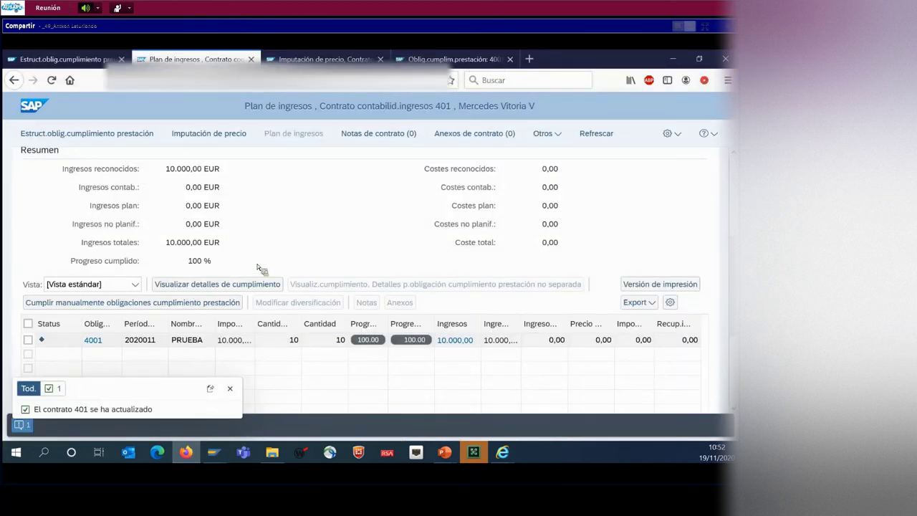
pyautogui.click(605, 134)
pyautogui.moveTo(44, 341)
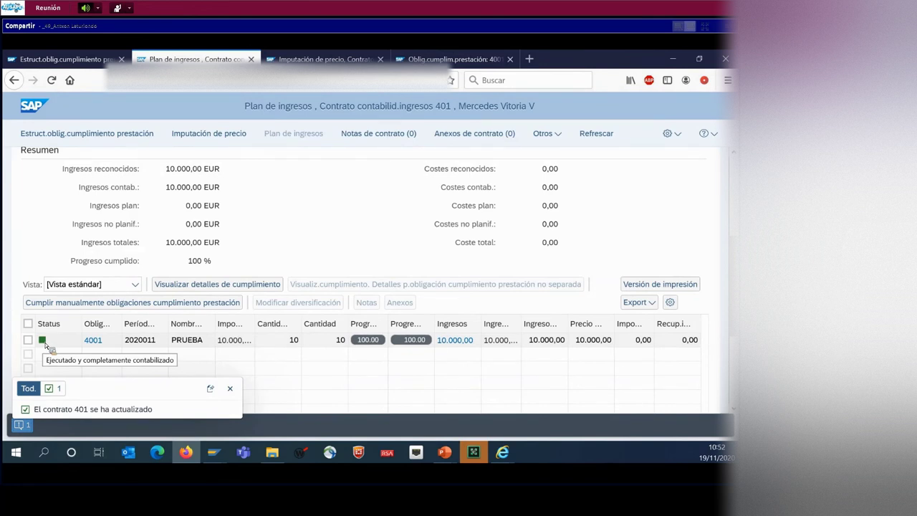
pyautogui.doubleClick(212, 187)
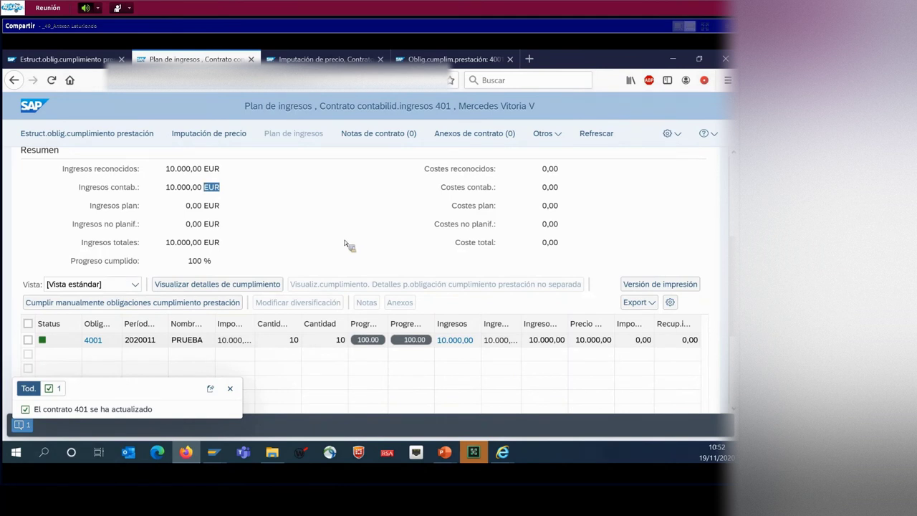
pyautogui.click(322, 59)
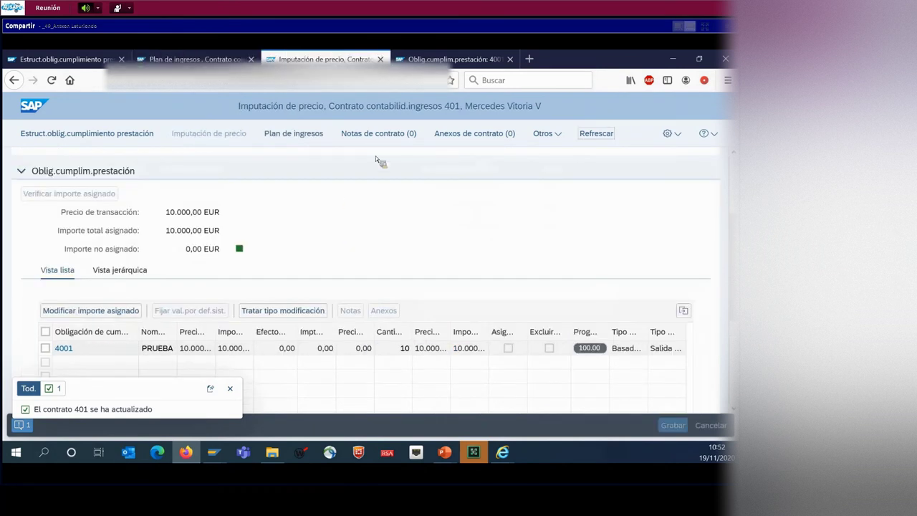
pyautogui.click(600, 133)
# Step: Return to SAP GUI, run transaction VF01, and create and save the F2 invoice for the proposed outbound delivery
pyautogui.moveTo(203, 457)
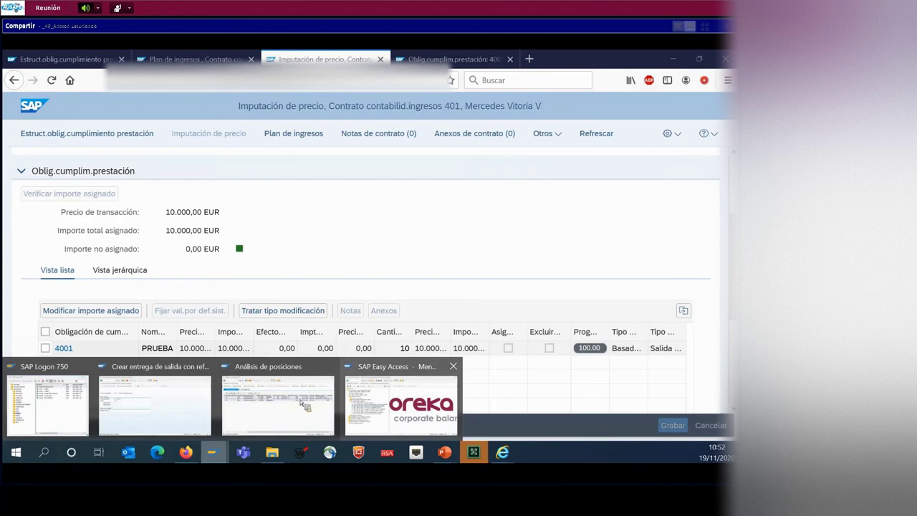
pyautogui.click(171, 401)
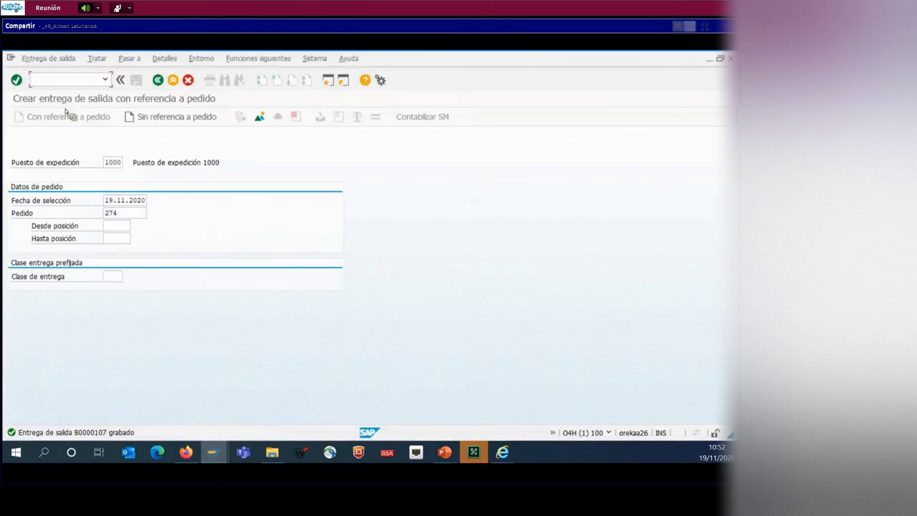
pyautogui.write('/nvf01')
pyautogui.press('Return')
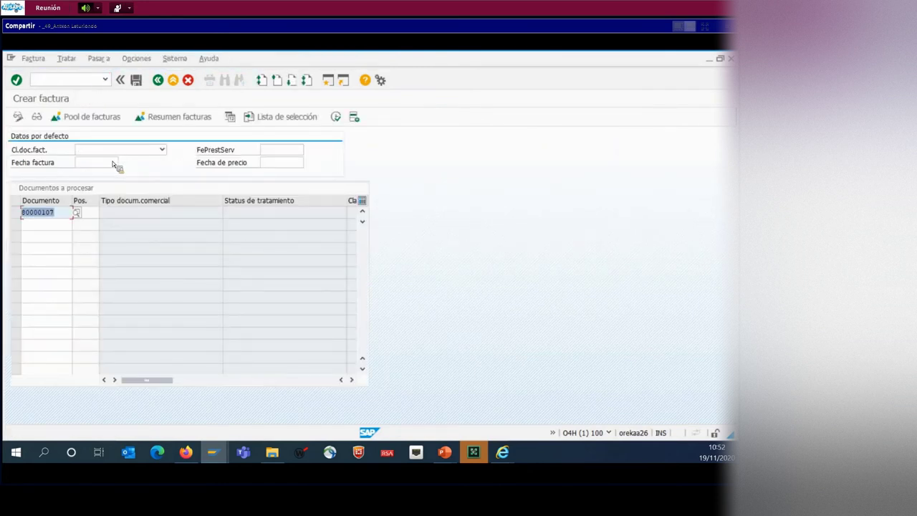
pyautogui.click(69, 214)
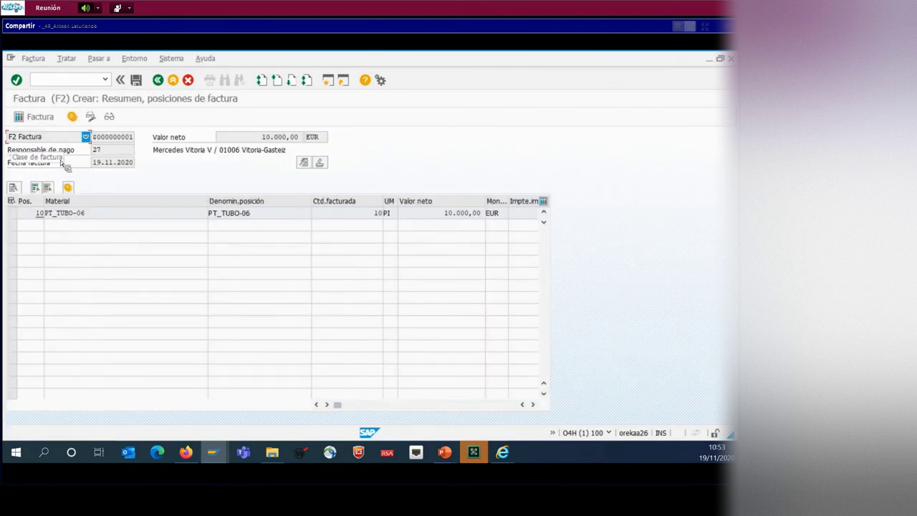
pyautogui.click(136, 81)
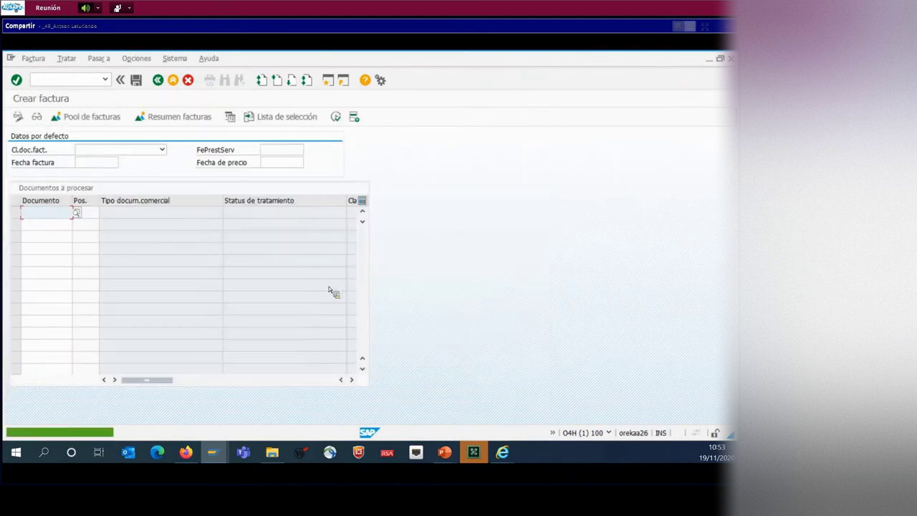
# Step: Return to the revenue accounting item analysis and refresh the list to load the new invoice item
pyautogui.click(216, 452)
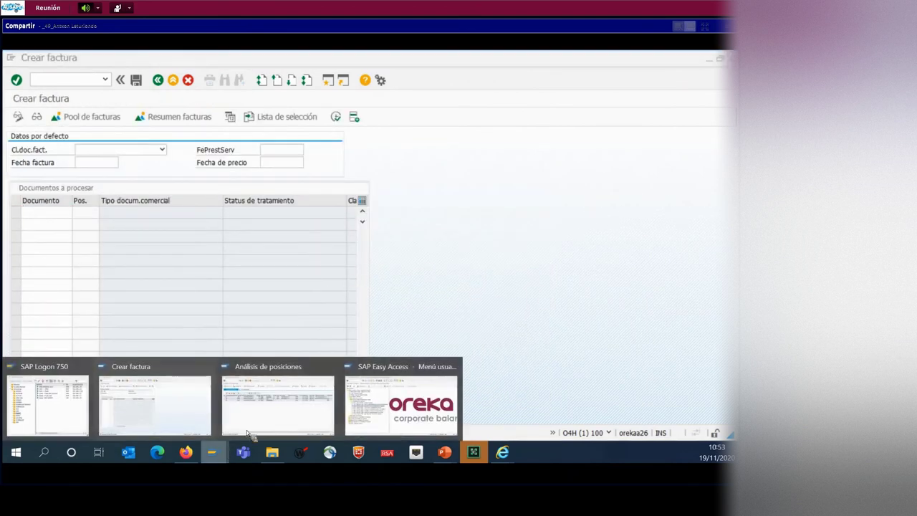
pyautogui.click(275, 408)
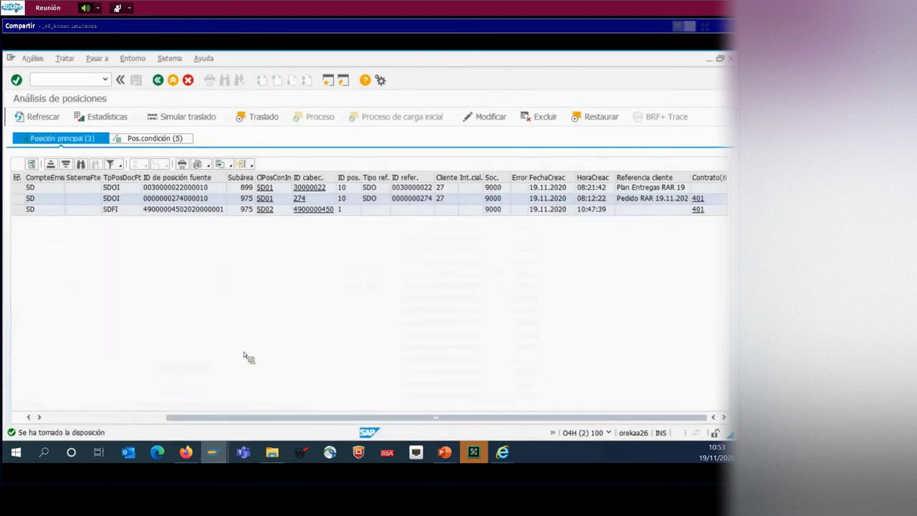
pyautogui.click(52, 117)
pyautogui.click(44, 117)
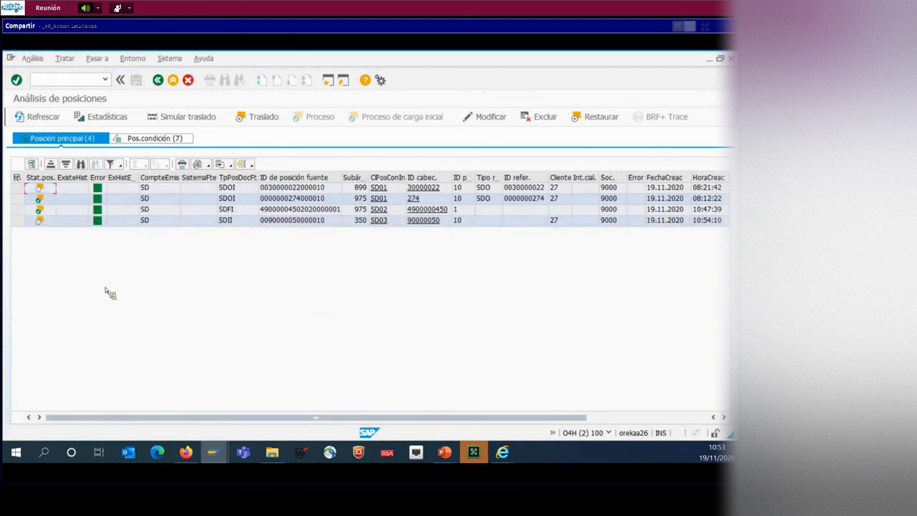
# Step: Transfer the class SD03 invoice item to the processable status and process it
pyautogui.click(19, 220)
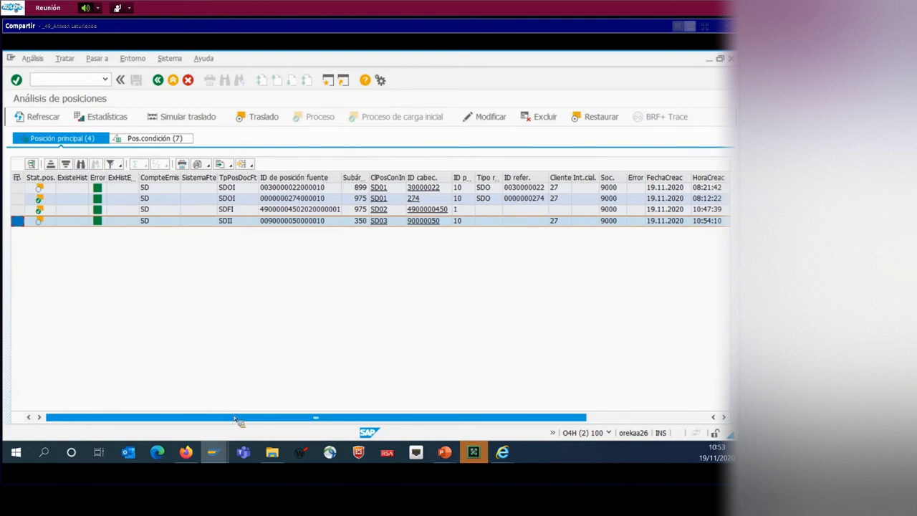
pyautogui.click(262, 117)
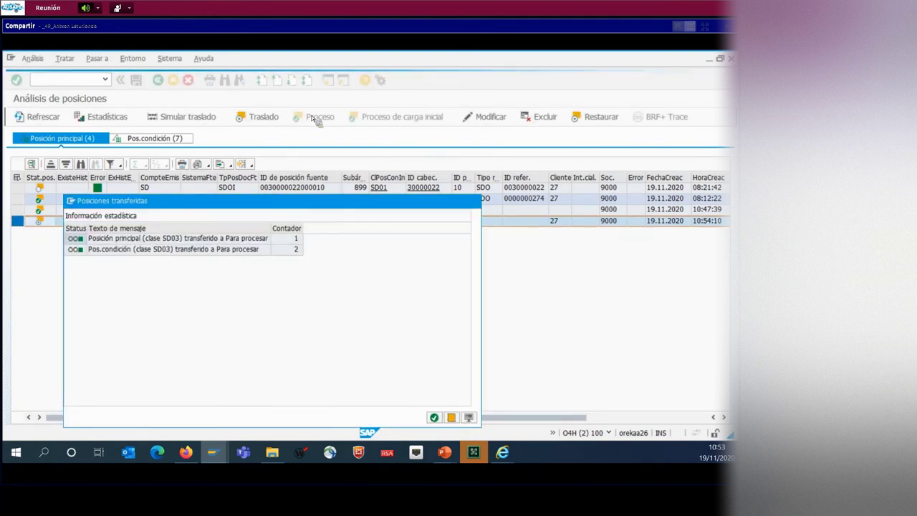
pyautogui.press('Return')
pyautogui.click(317, 116)
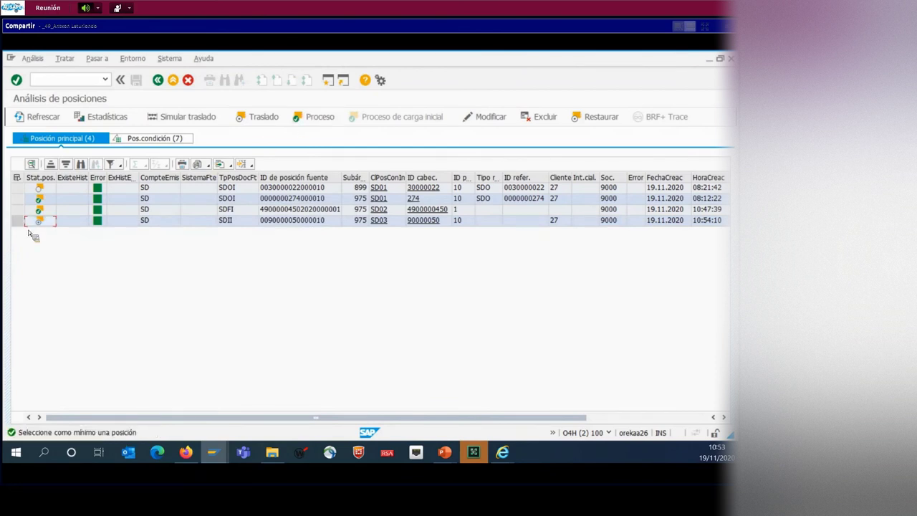
pyautogui.click(17, 221)
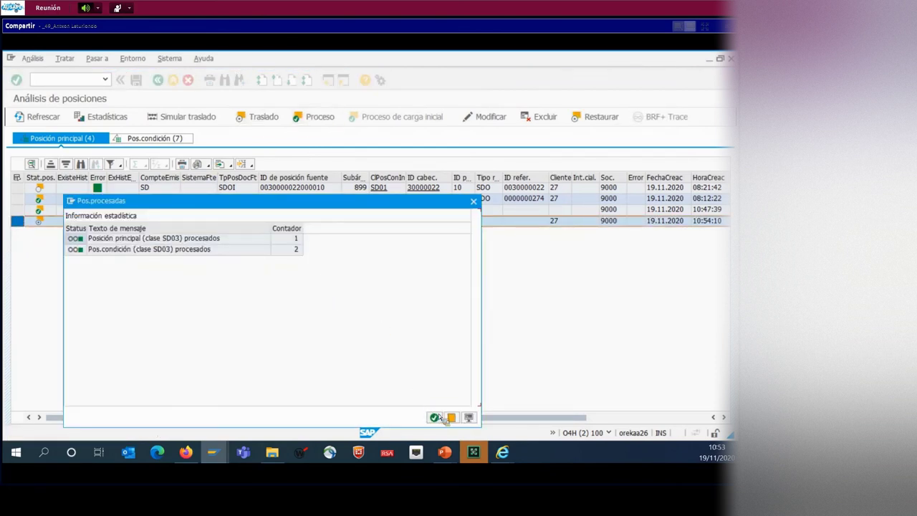
pyautogui.click(437, 418)
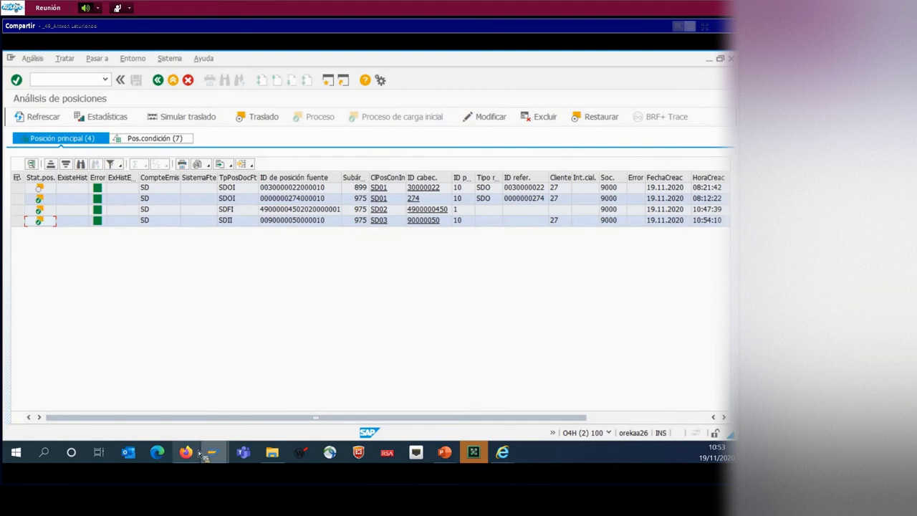
# Step: Switch to Firefox, refresh contract 401's price allocation, and check its revenue plan after processing the invoice item
pyautogui.moveTo(213, 465)
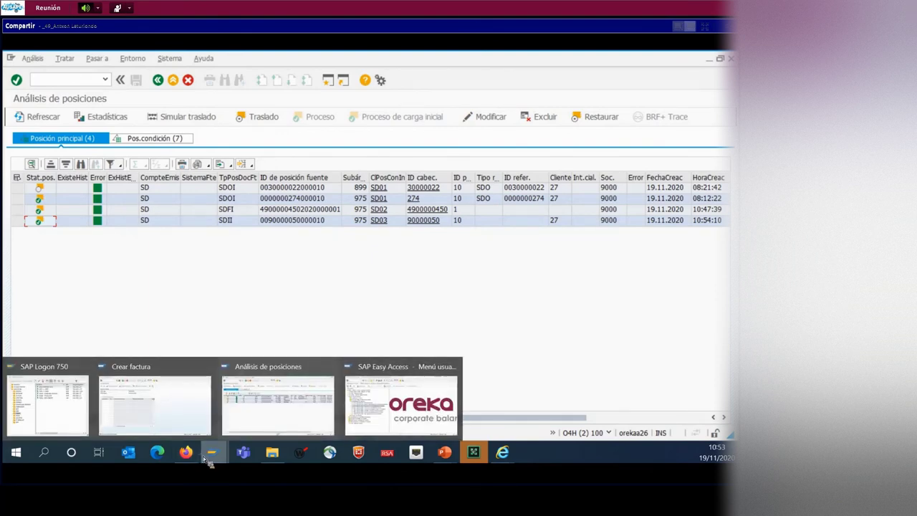
pyautogui.click(194, 453)
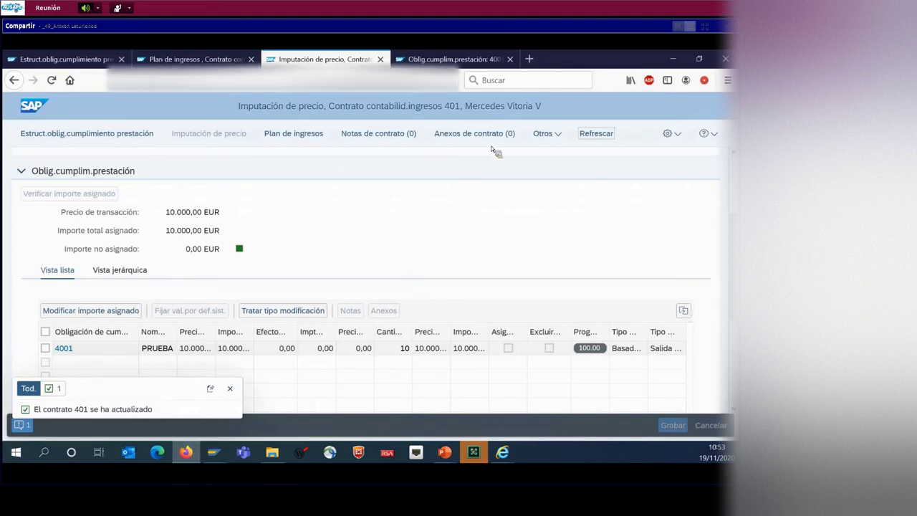
pyautogui.click(596, 133)
pyautogui.click(194, 58)
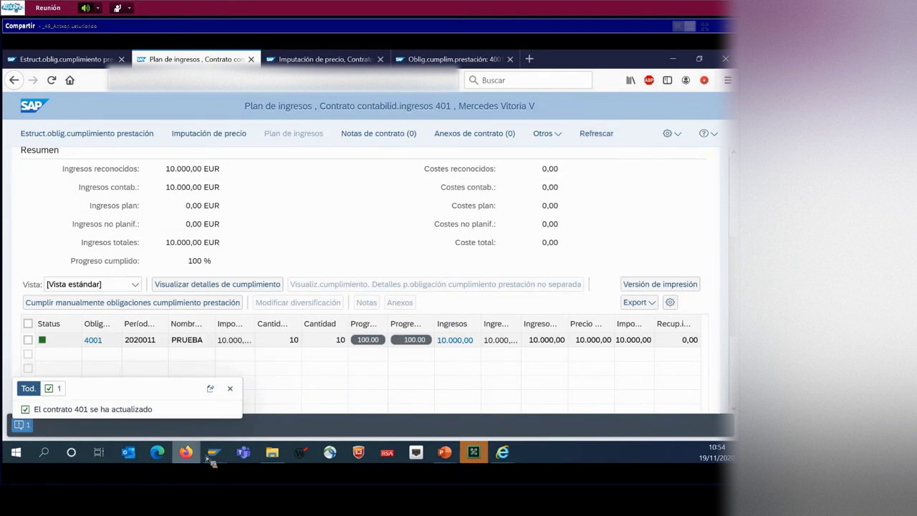
# Step: Return to the billing session in SAP GUI, display the newly created F2 invoice, and examine its header pricing conditions
pyautogui.moveTo(211, 459)
pyautogui.click(161, 400)
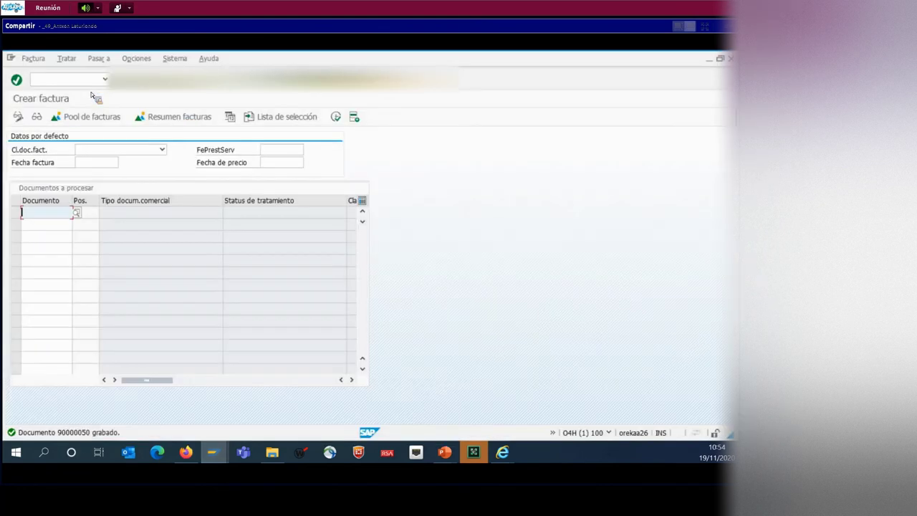
pyautogui.click(33, 58)
pyautogui.click(50, 99)
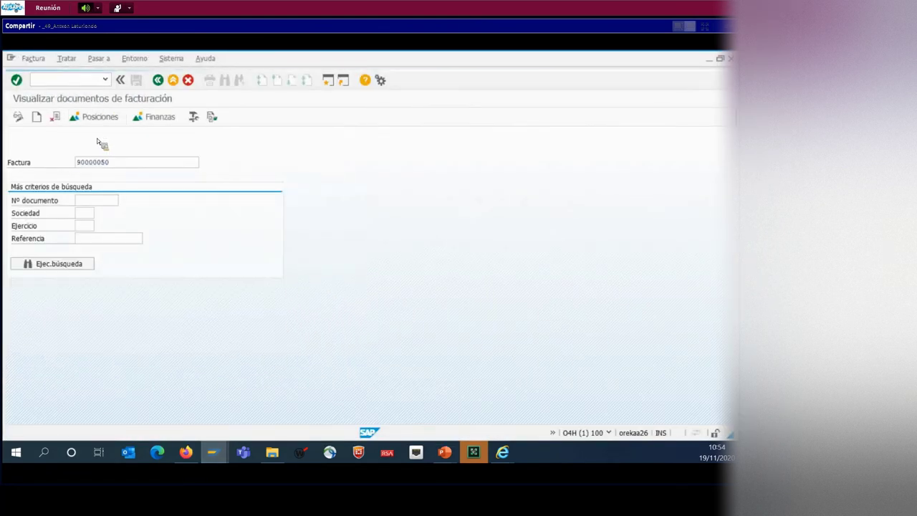
pyautogui.press('Return')
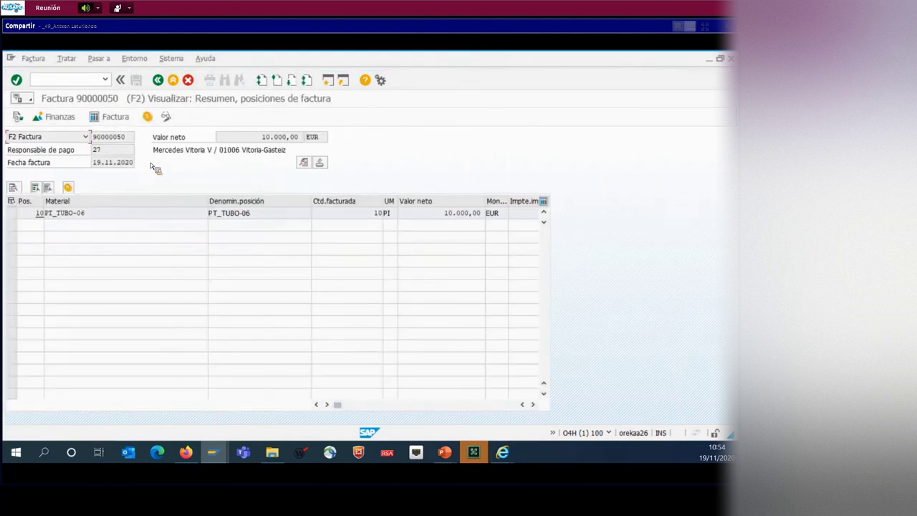
pyautogui.click(147, 116)
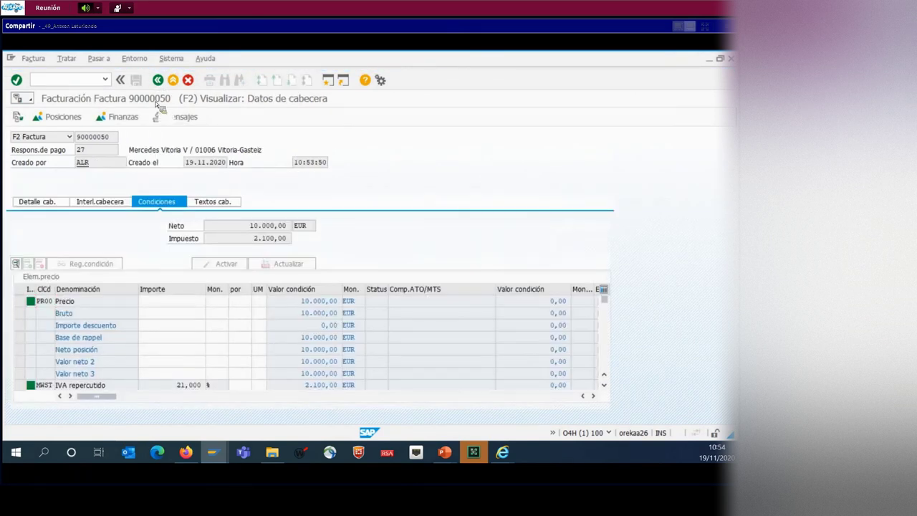
# Step: Go back to the invoice's item overview and display its linked accounting document to examine the posted accounts
pyautogui.click(60, 118)
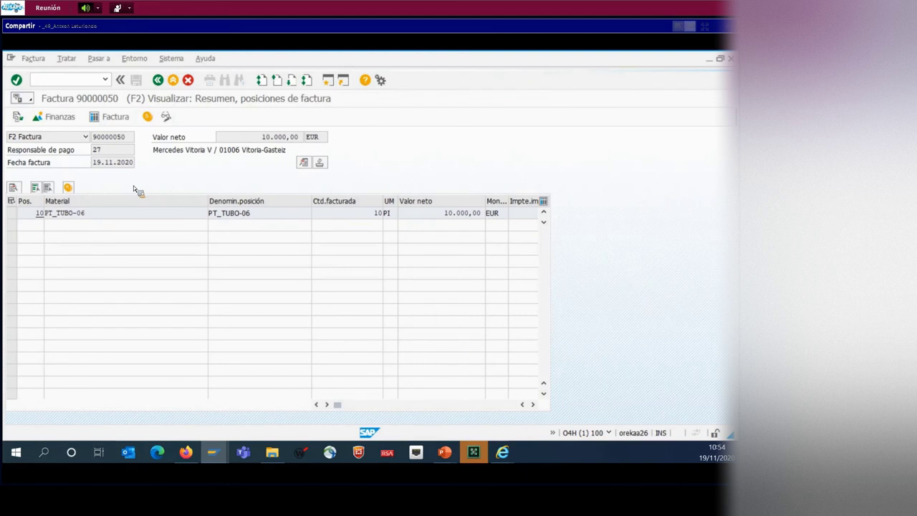
pyautogui.click(32, 182)
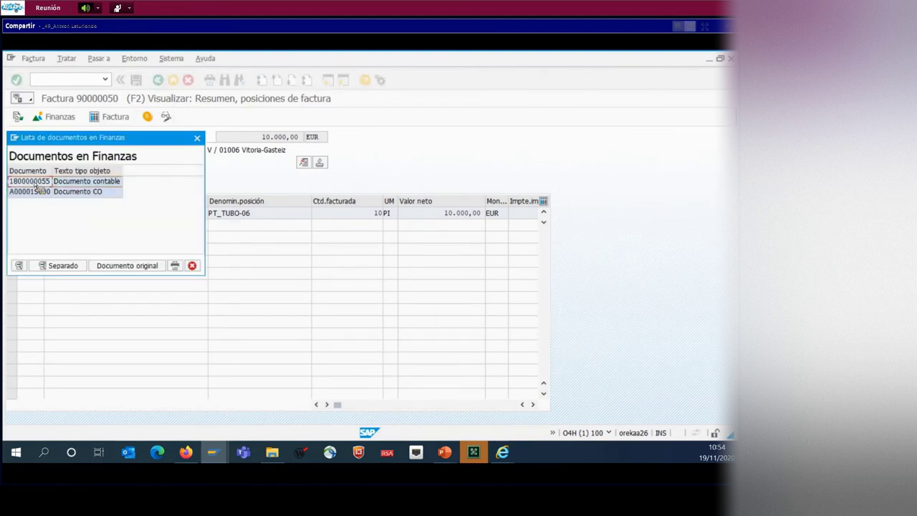
pyautogui.click(20, 267)
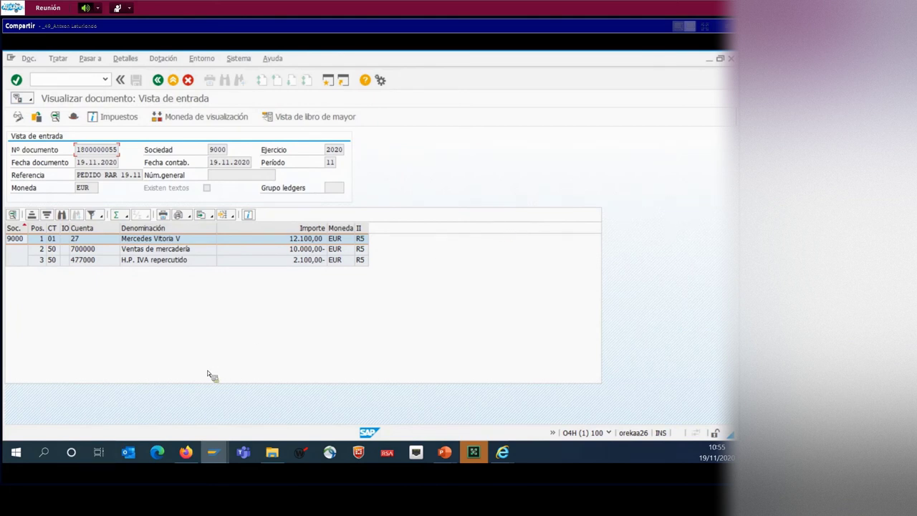
# Step: Switch to Internet Explorer and run the revenue transfer job REV_TRANSFER_20201119 immediately for contract 401, company code 9000, period 011 of 2020
pyautogui.click(212, 452)
pyautogui.click(392, 409)
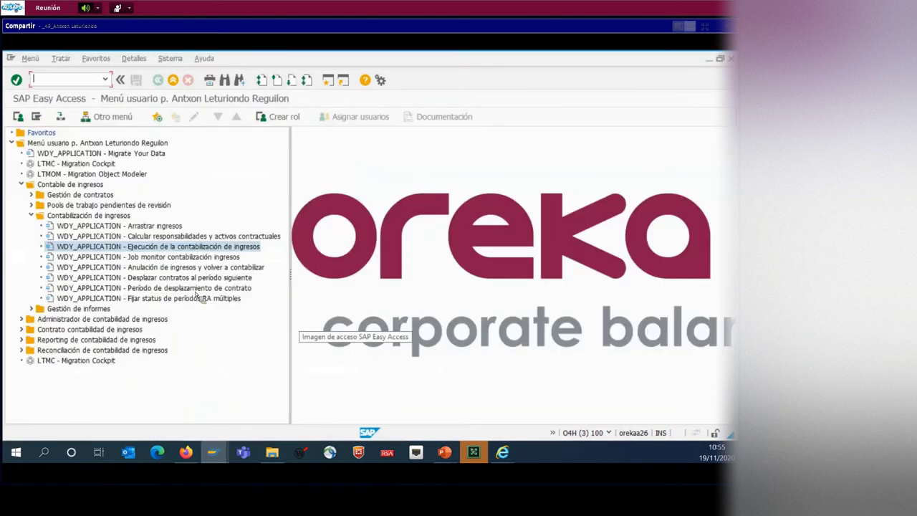
pyautogui.click(503, 451)
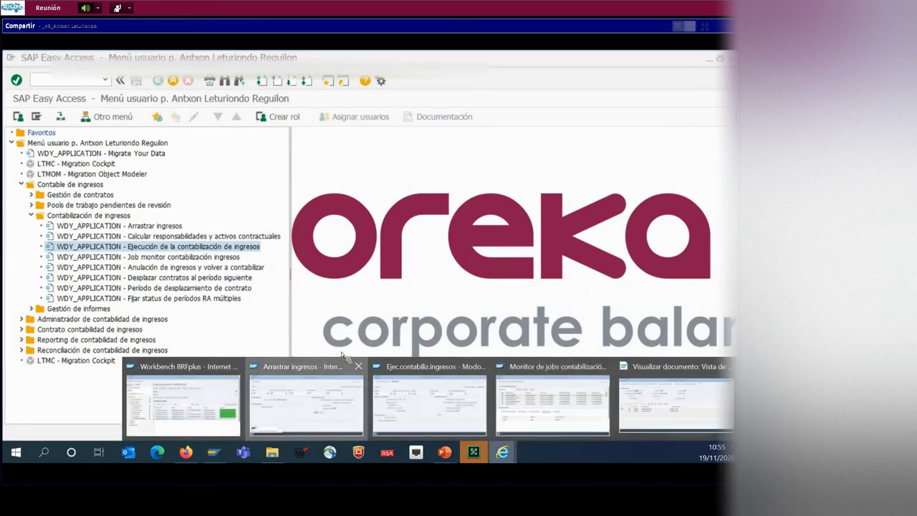
pyautogui.click(347, 367)
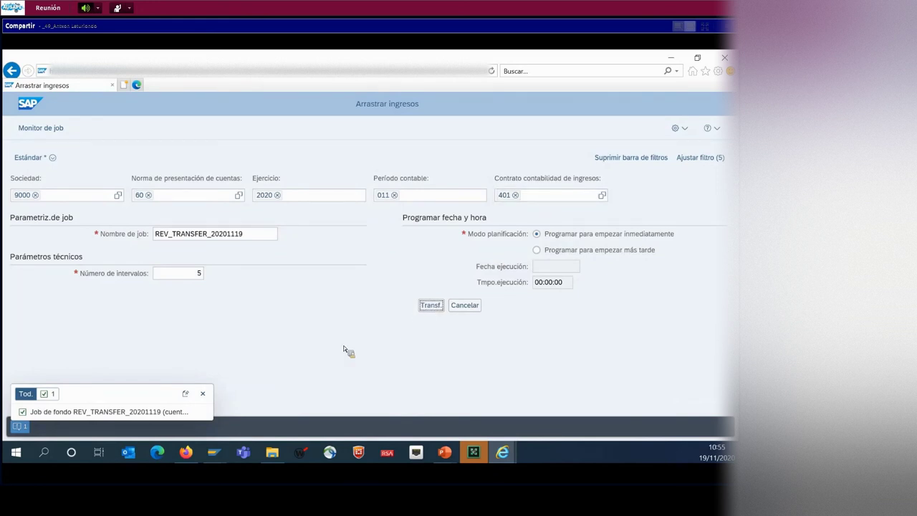
# Step: Open the revenue posting run in simulation mode and simulate contract 401's postings by account
pyautogui.click(500, 453)
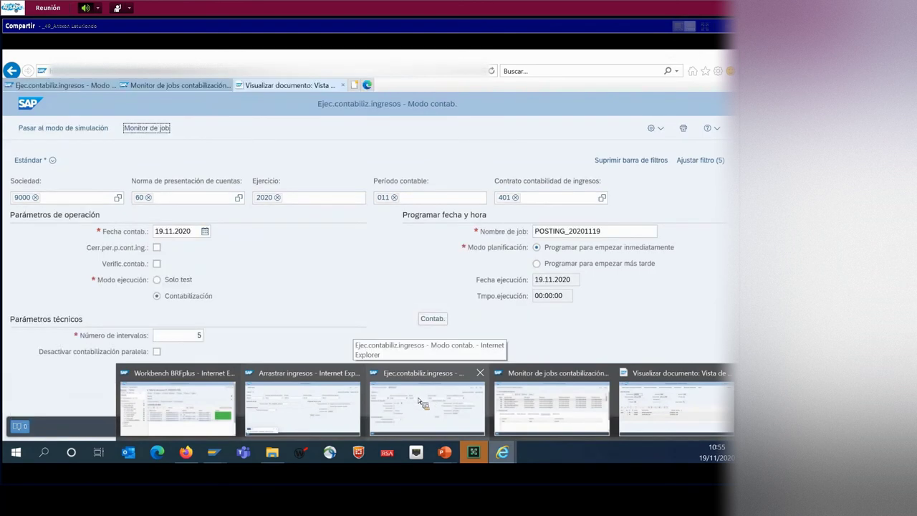
pyautogui.click(419, 400)
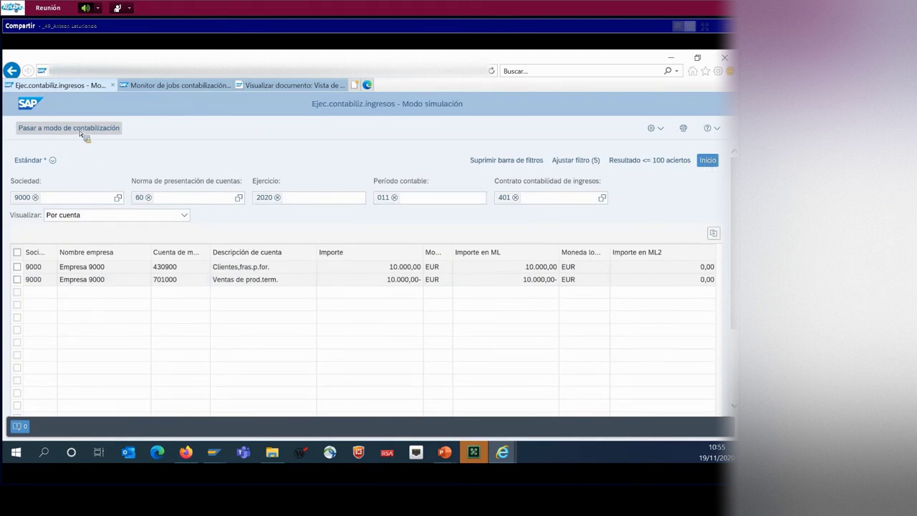
pyautogui.click(112, 128)
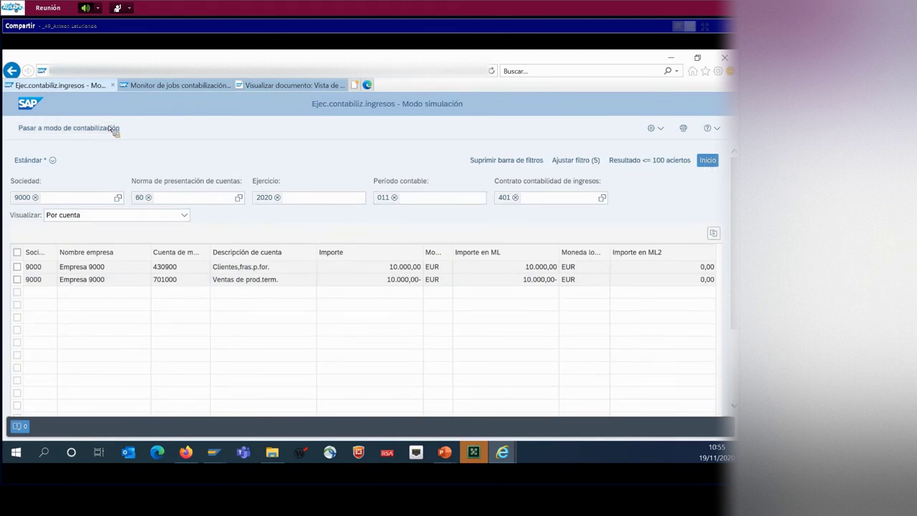
pyautogui.click(709, 160)
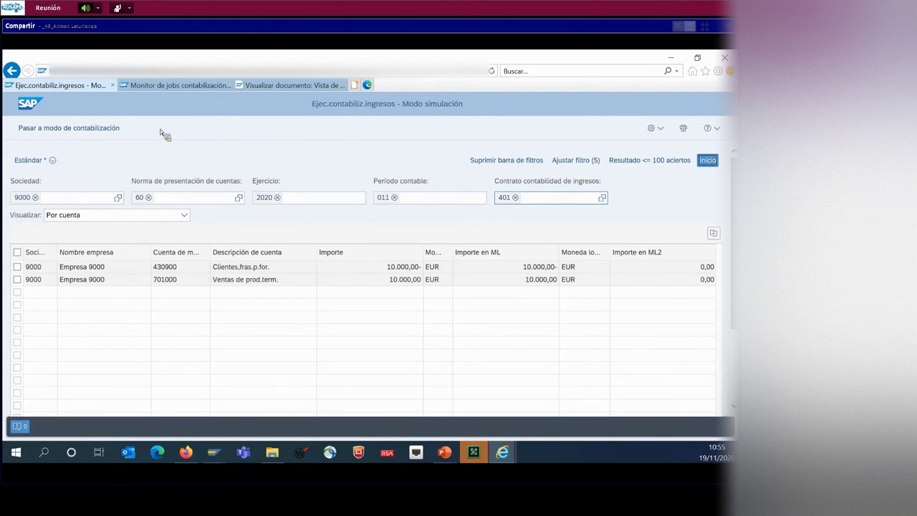
# Step: Change the run to posting mode and execute job POSTING_20201119 for contract 401 immediately with posting date 19.11.2020
pyautogui.click(118, 130)
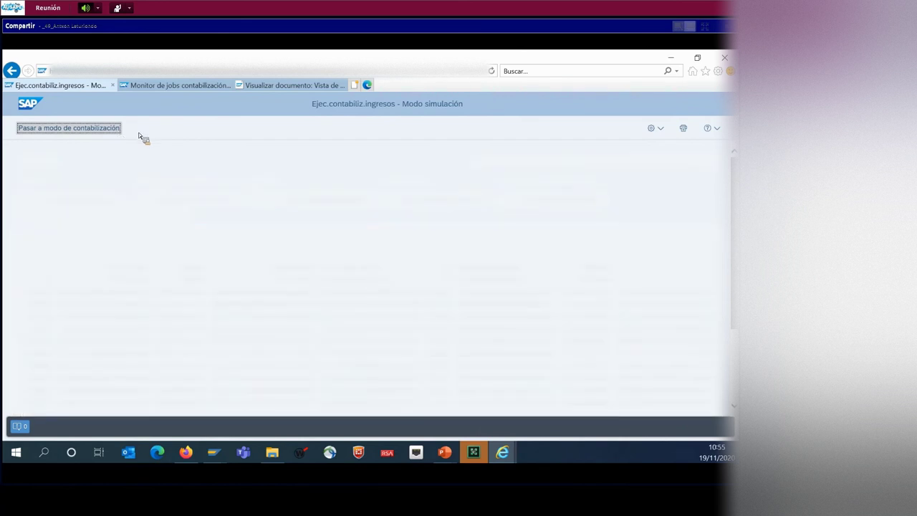
pyautogui.click(63, 130)
pyautogui.click(432, 319)
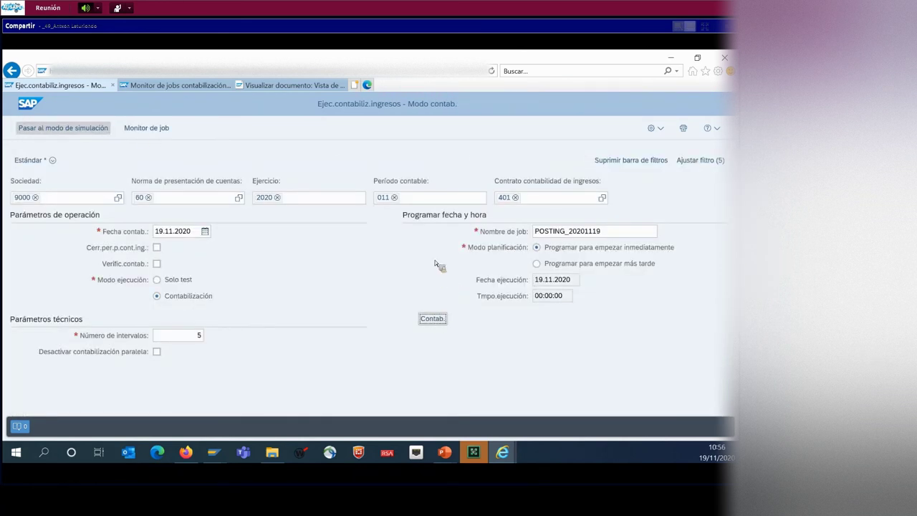
# Step: Open the job monitor, refresh it, select the newest POSTING_20201119 job, and display the accounting document from its journal entries
pyautogui.click(146, 128)
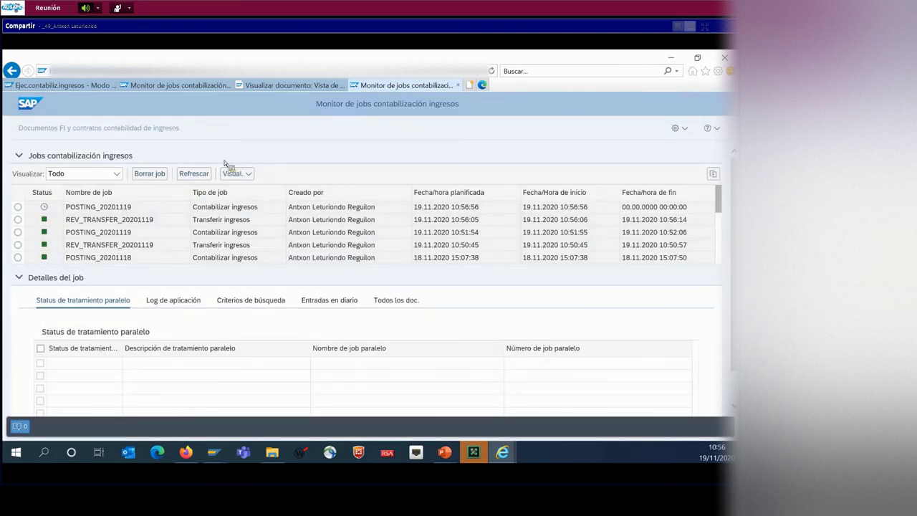
pyautogui.click(200, 176)
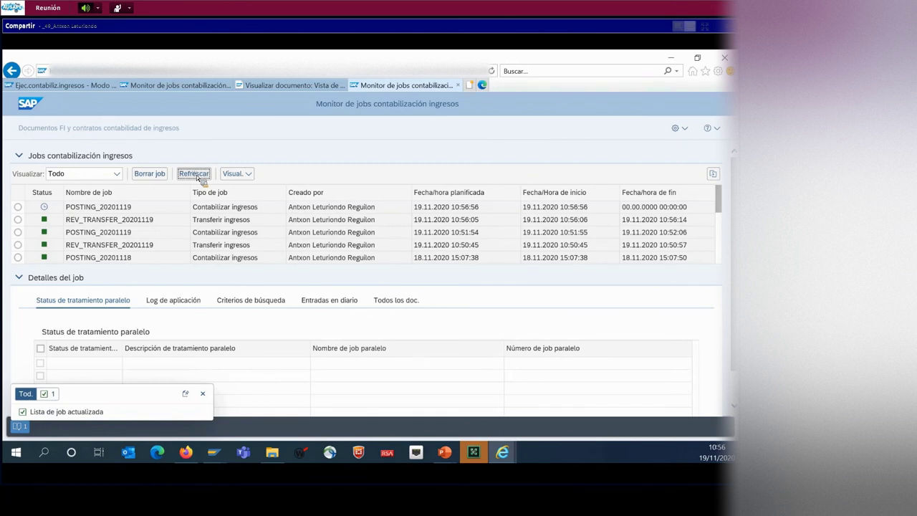
pyautogui.click(199, 178)
pyautogui.click(133, 206)
pyautogui.click(329, 303)
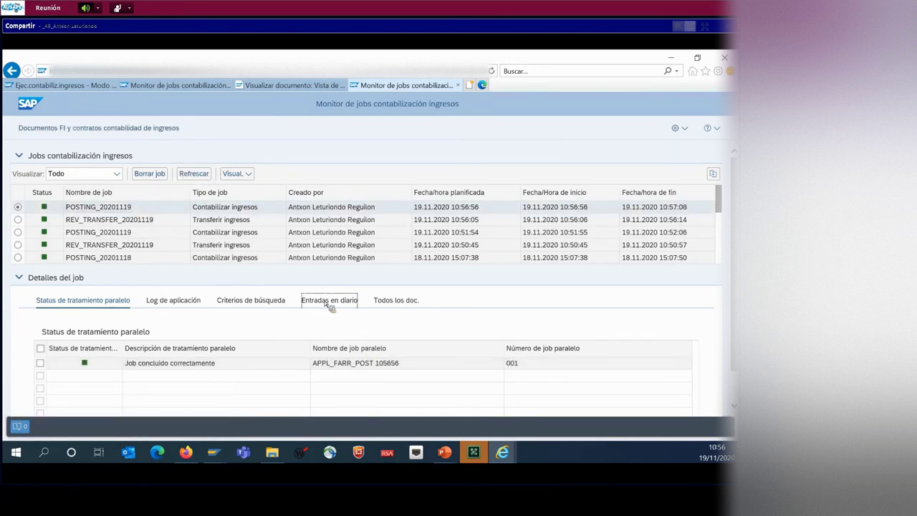
pyautogui.click(399, 350)
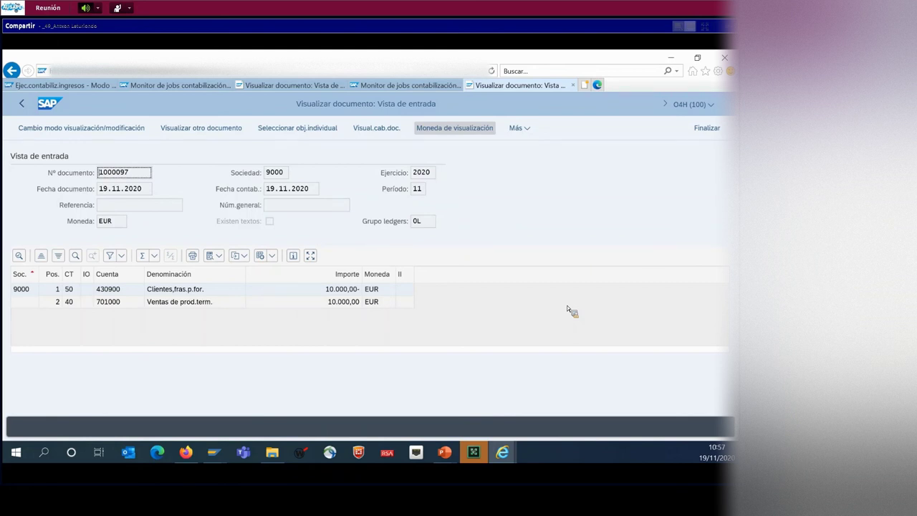
# Step: Switch to the PPT-ORK WB RAR_V04 presentation in PowerPoint and show slide 26, the delivery schedule flow
pyautogui.moveTo(444, 451)
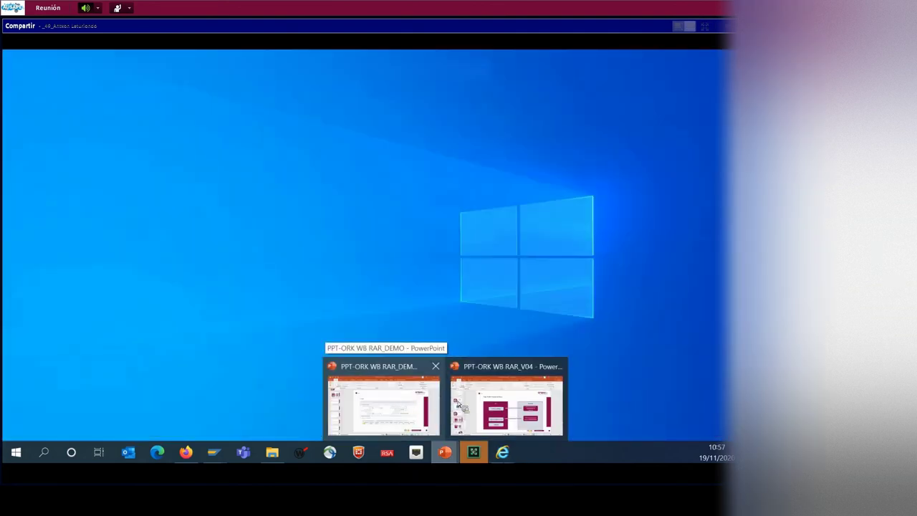
pyautogui.click(472, 407)
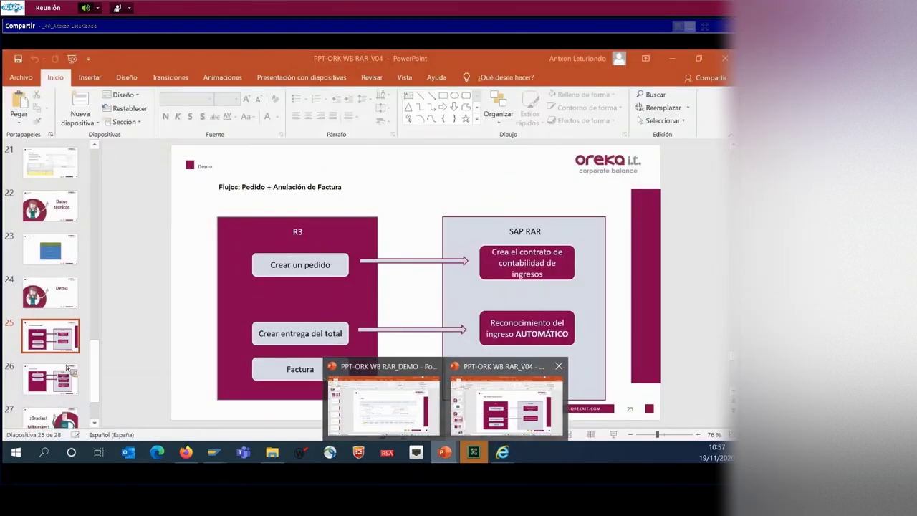
pyautogui.click(49, 383)
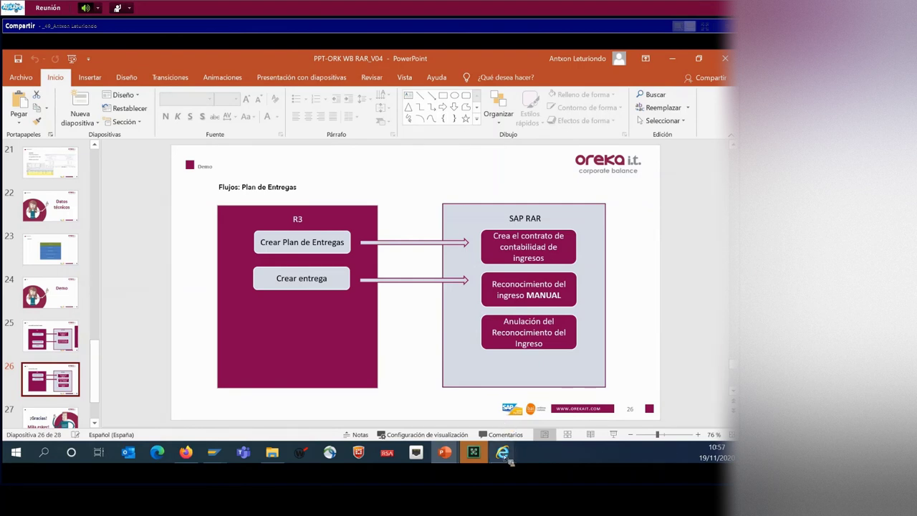
# Step: Switch to Firefox, select performance obligation 4001 in contract 401's revenue plan, and try to fulfil it manually
pyautogui.moveTo(504, 456)
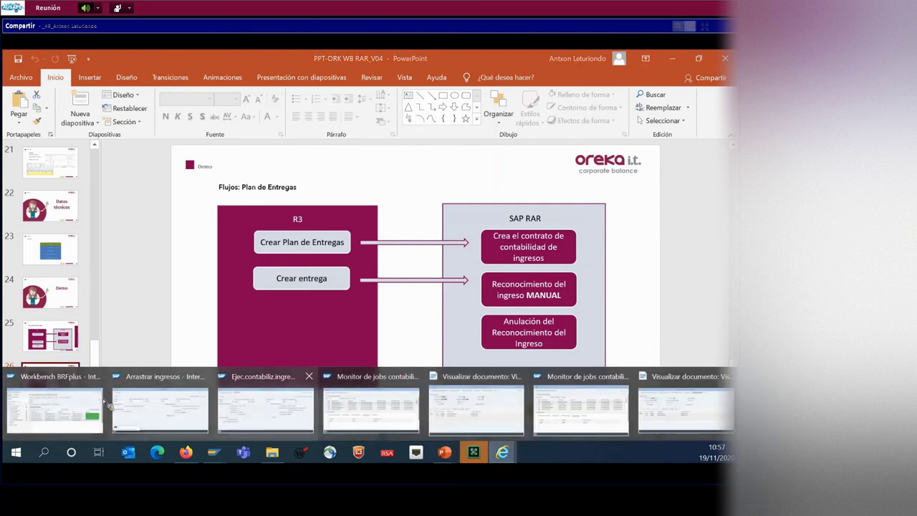
pyautogui.click(188, 454)
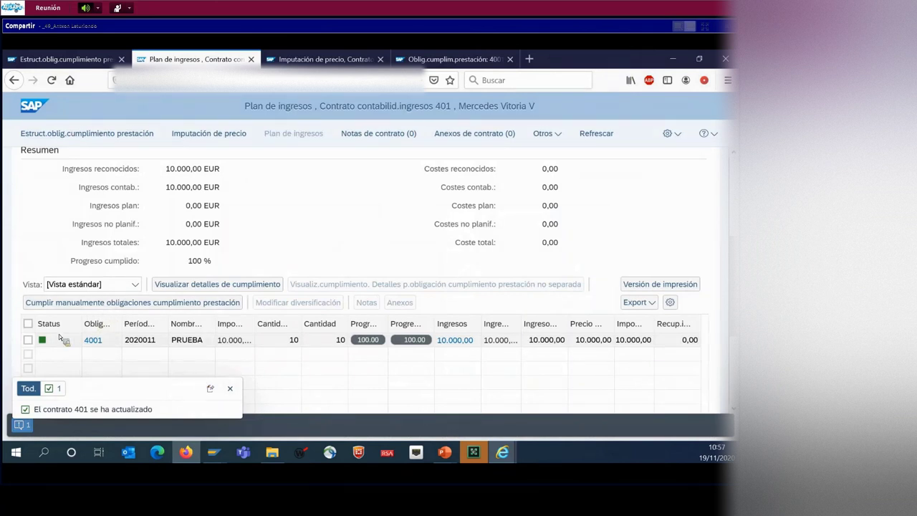
pyautogui.click(28, 341)
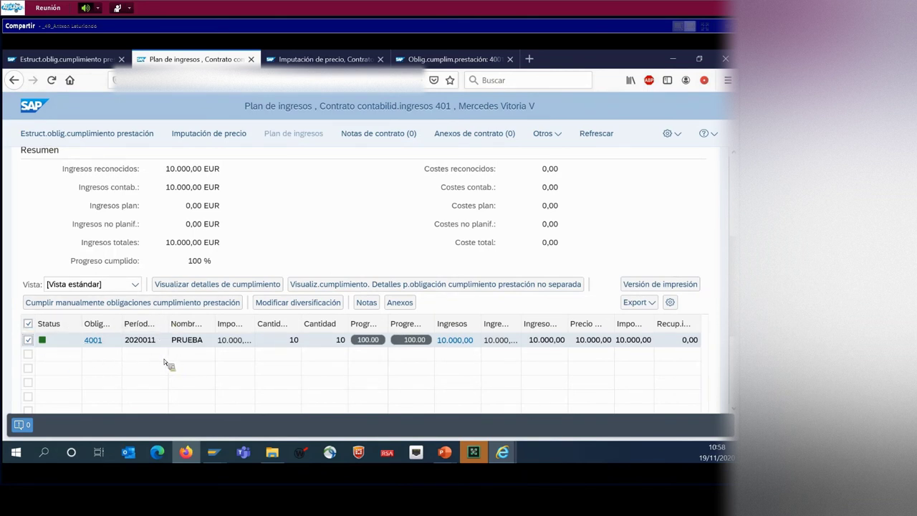
pyautogui.click(106, 308)
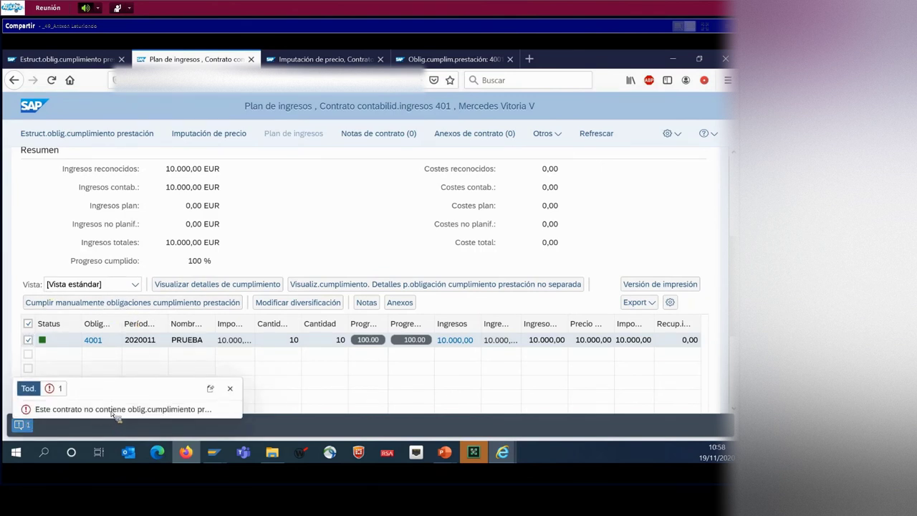